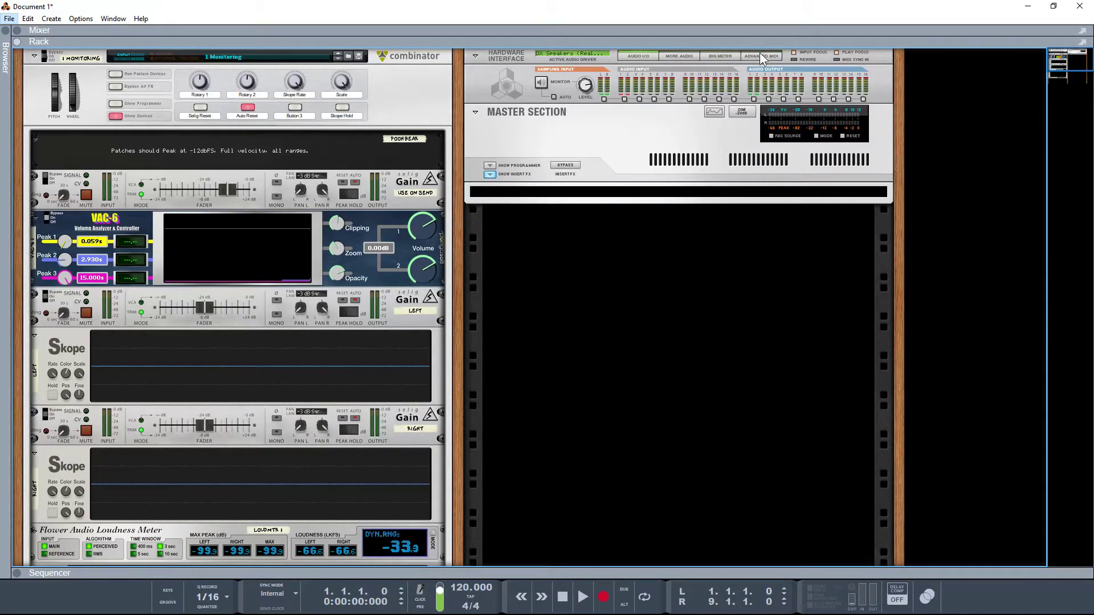
Show and hide the advanced MIDI device settings, then open Reason's Control Surfaces preferences.
click(761, 56)
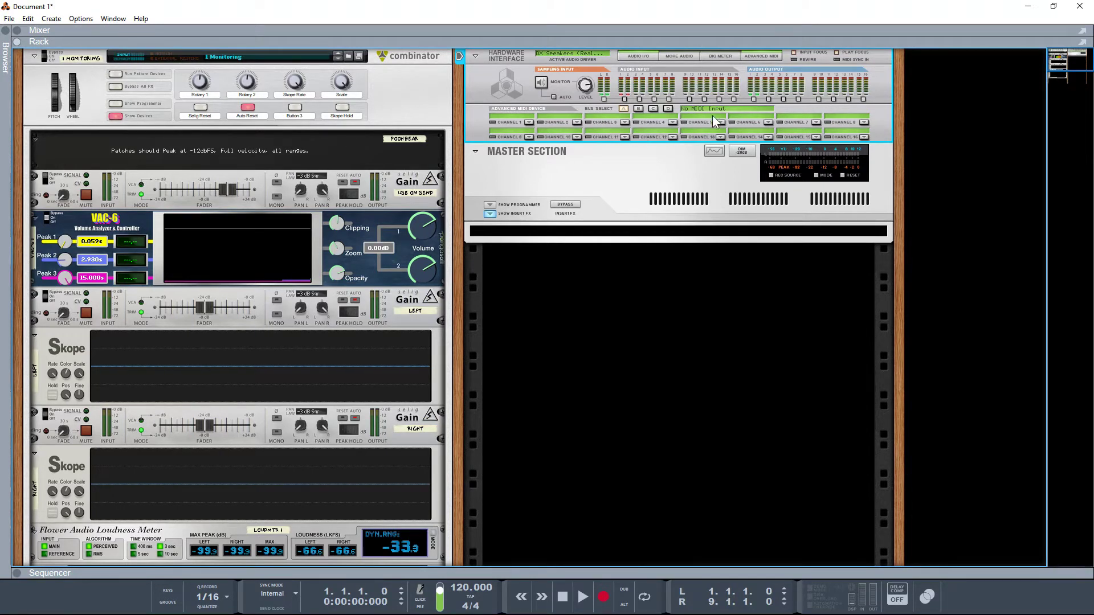
click(761, 56)
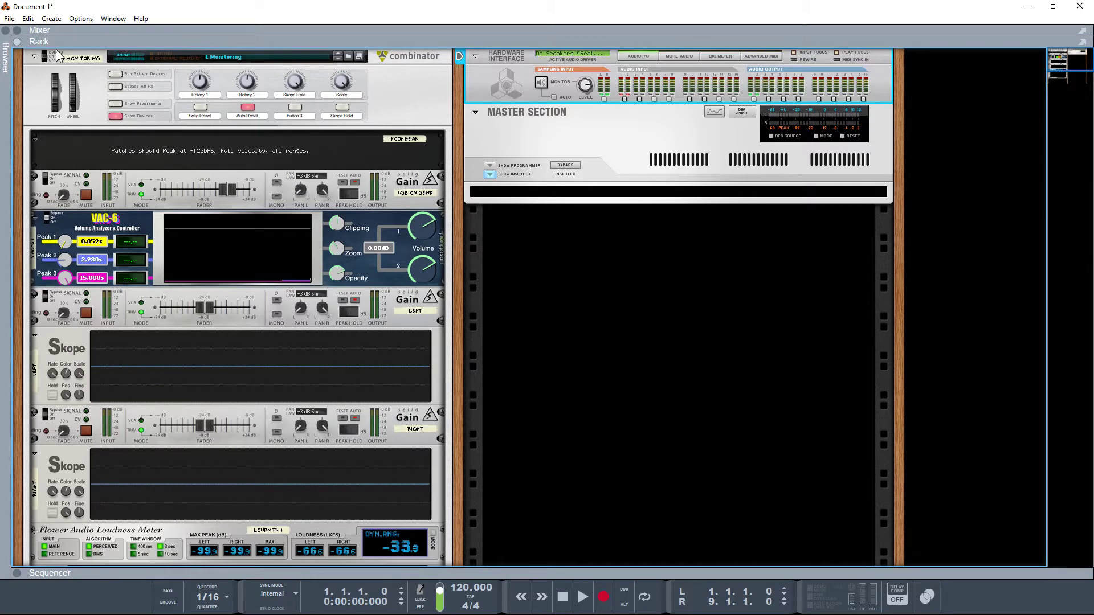
click(28, 20)
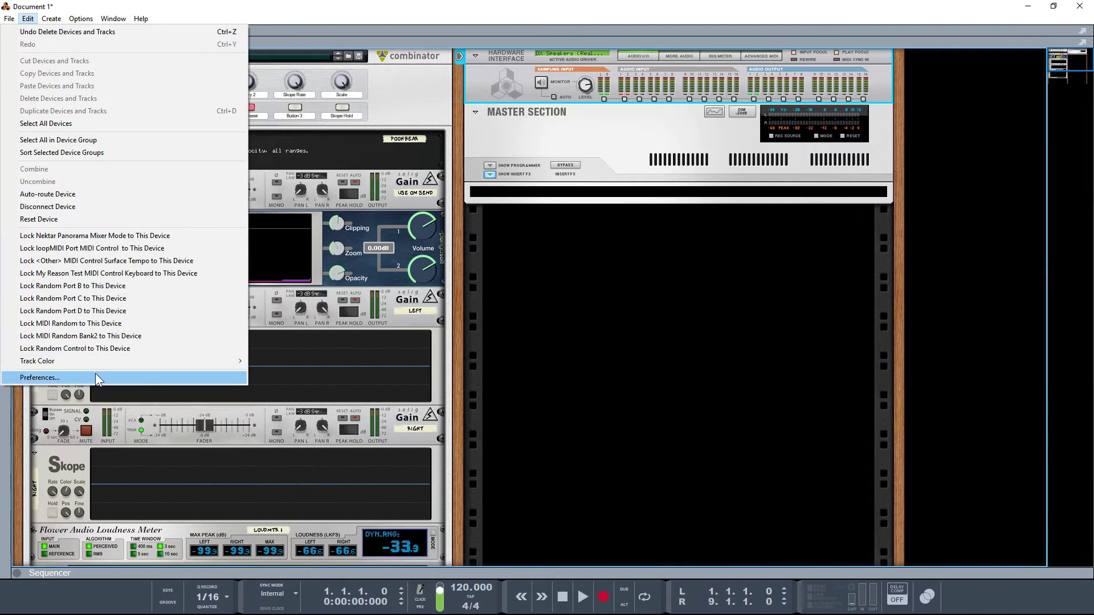
click(98, 379)
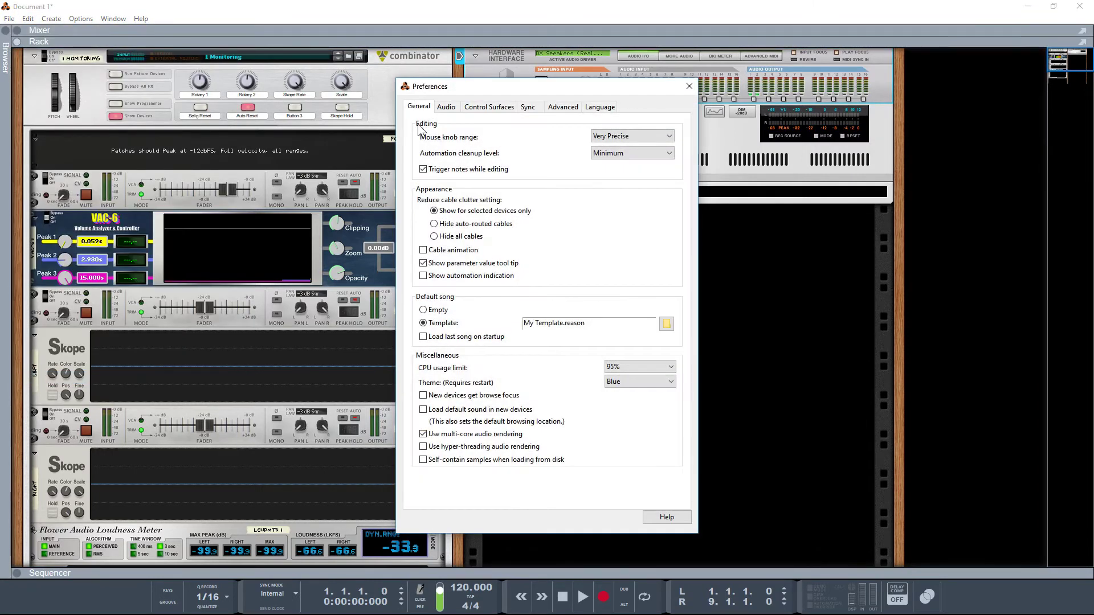
click(497, 108)
Add an <Other> MIDI Control Keyboard surface with USB Midi Cable input, then close Preferences.
click(439, 291)
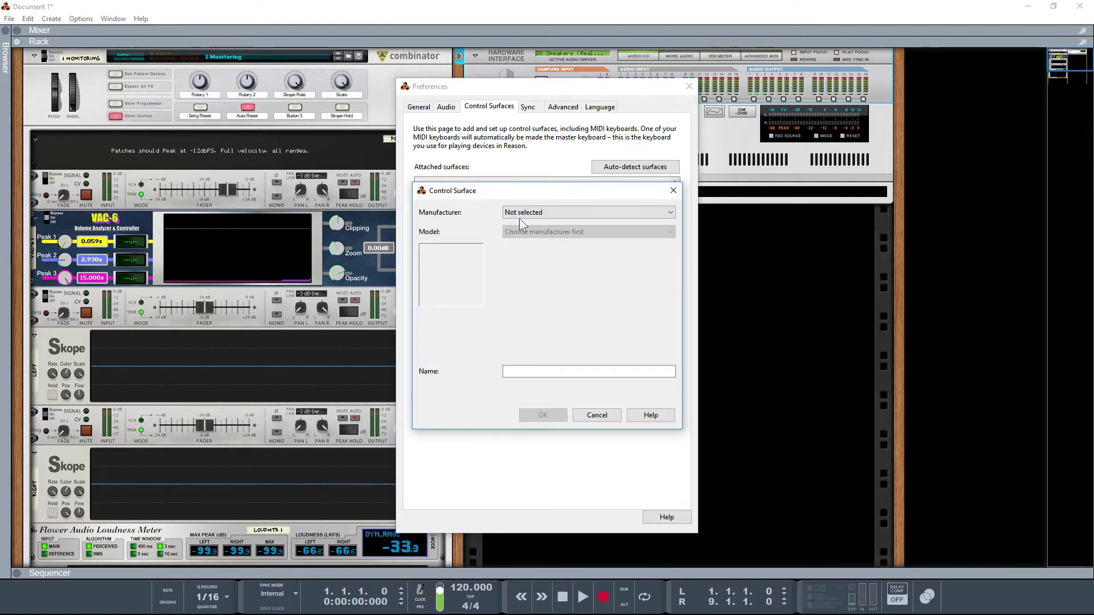
click(538, 212)
click(538, 212)
key(End)
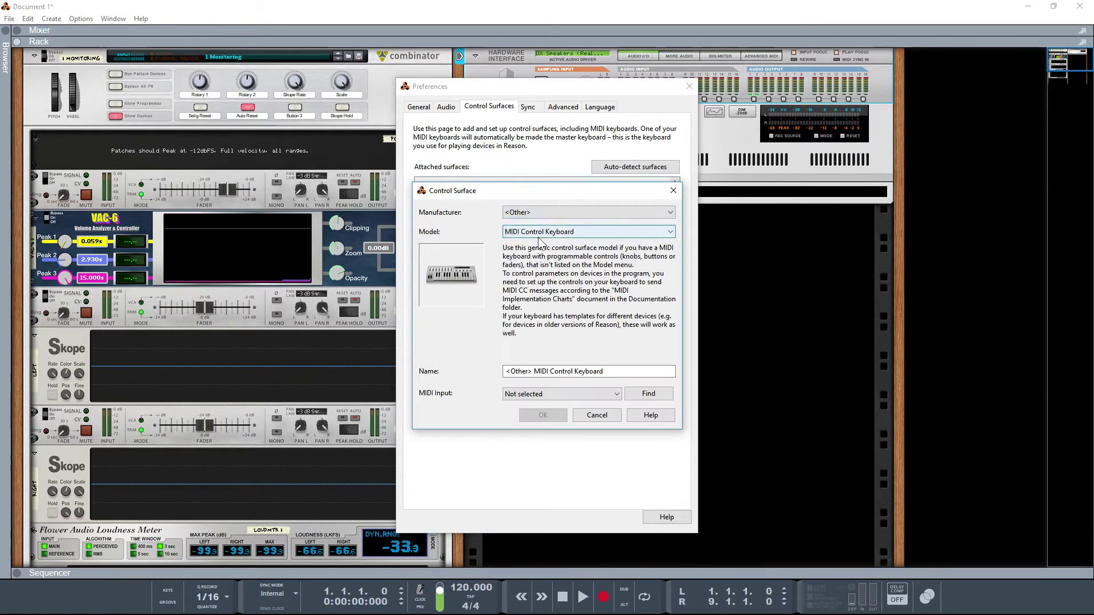
click(556, 393)
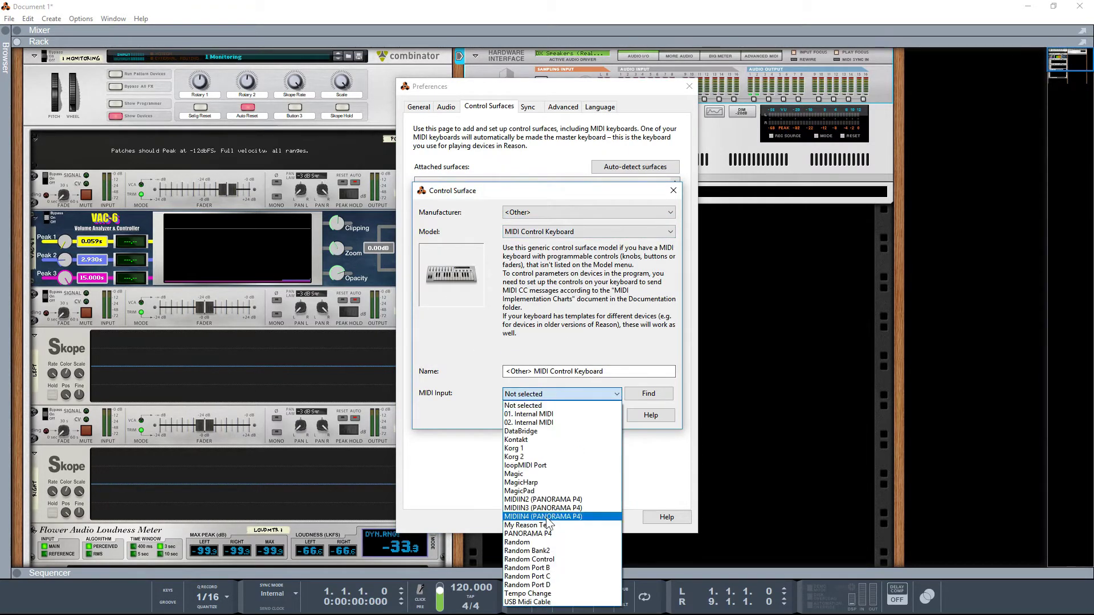
click(550, 604)
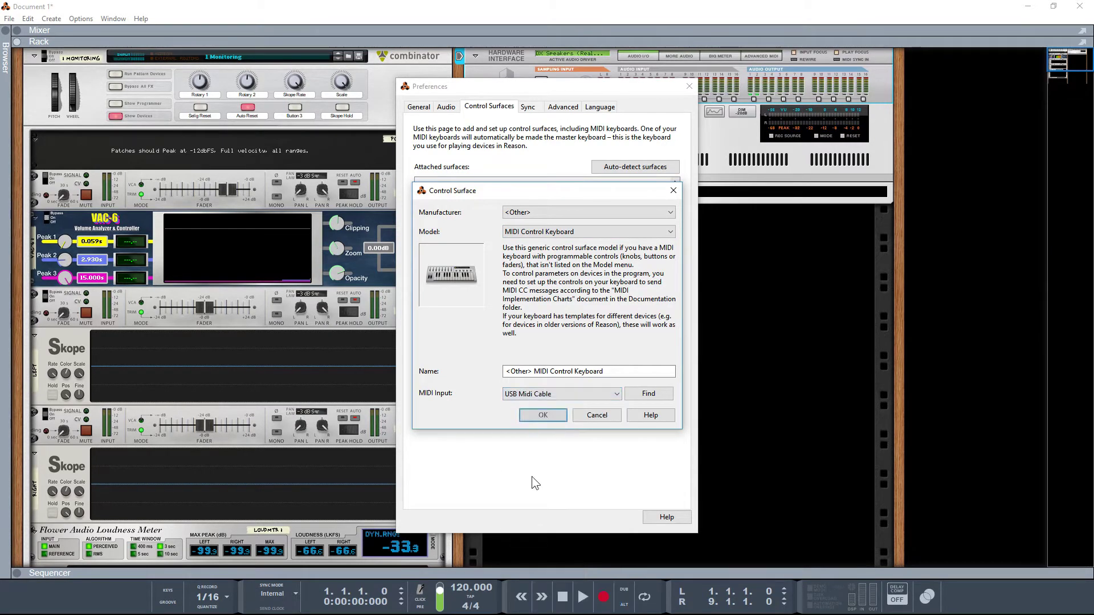
click(543, 416)
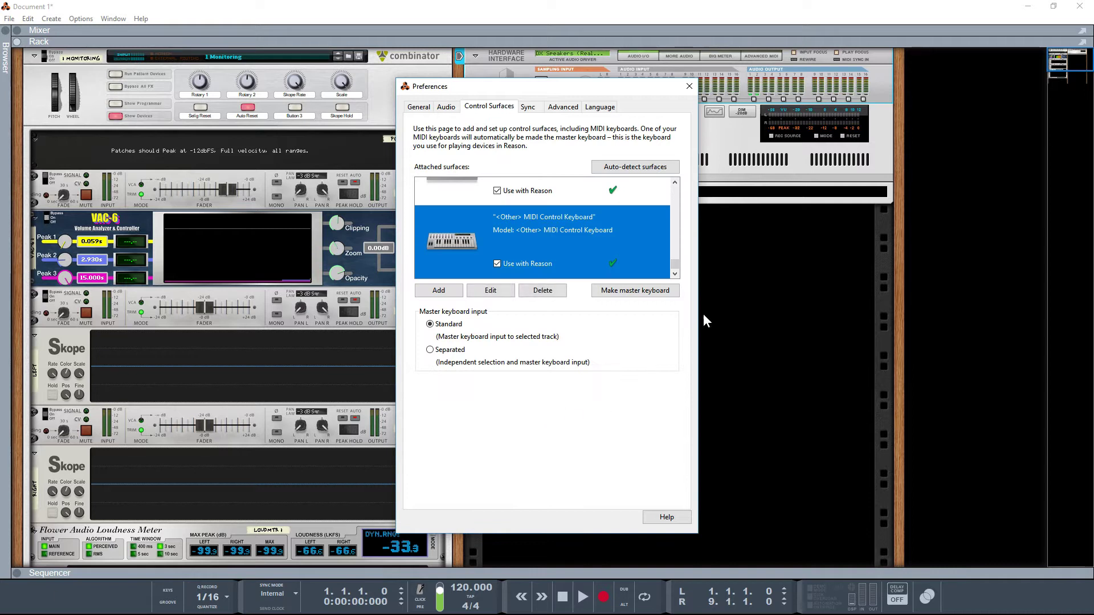
key(Escape)
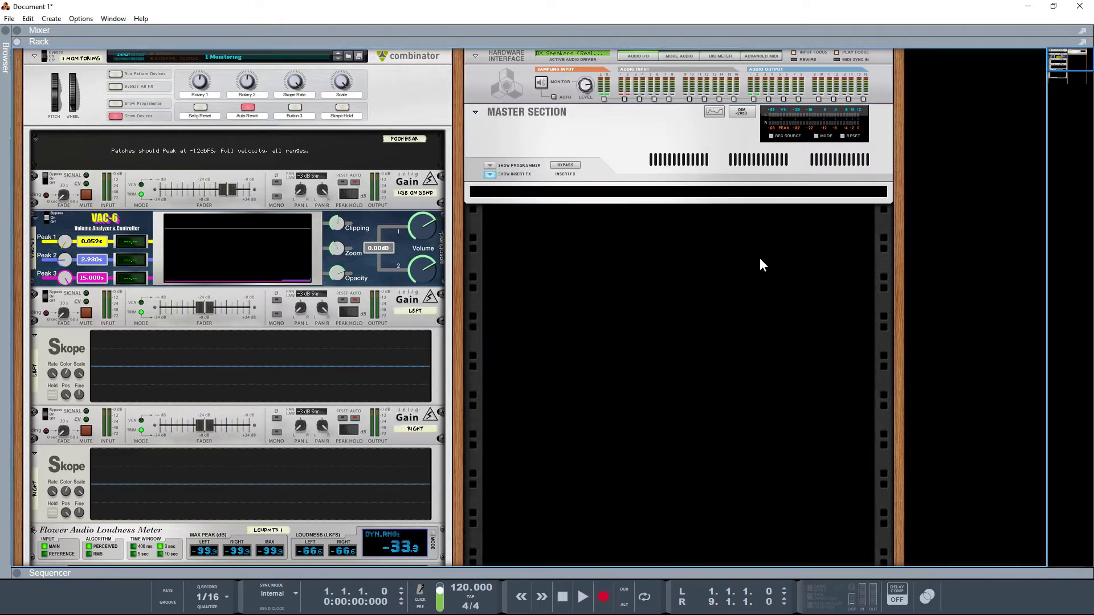
Create a Radical Piano from the empty rack's Instruments > Propellerhead Software menu.
right_click(623, 237)
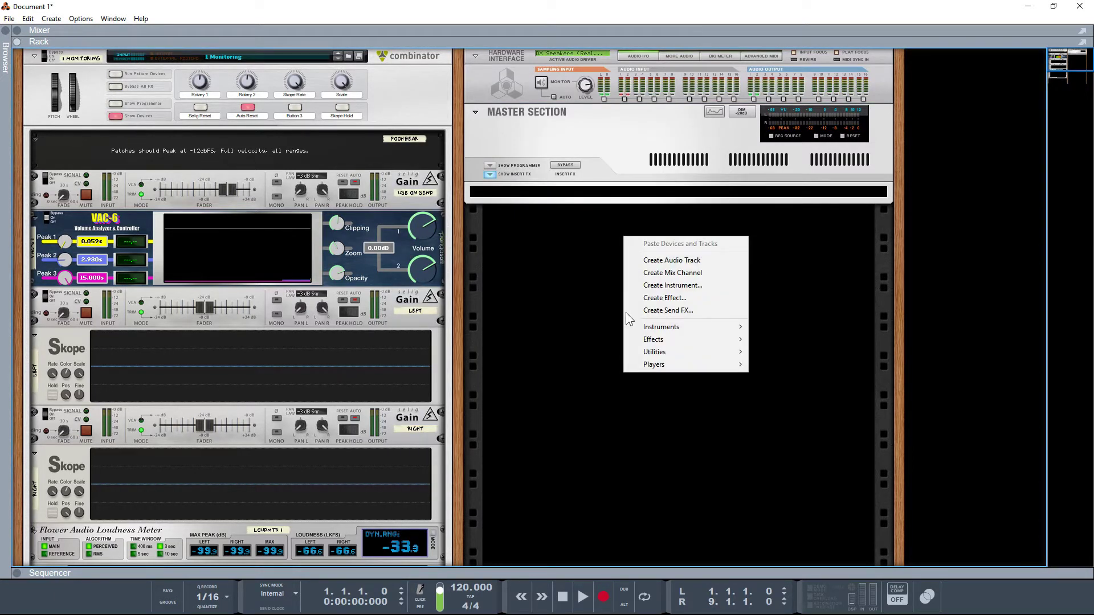
mouse_move(640, 325)
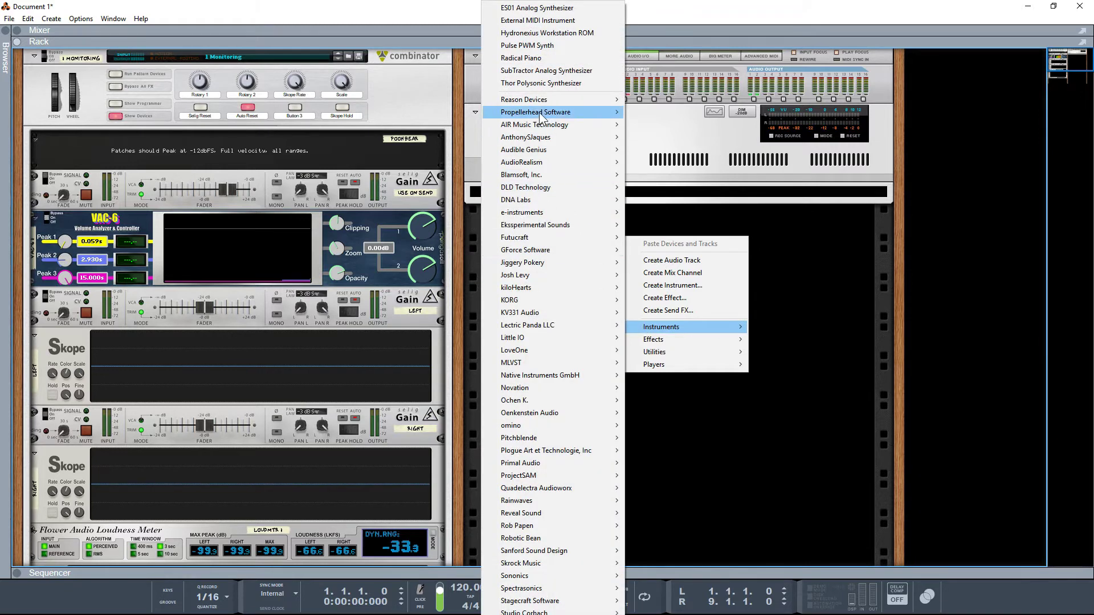
mouse_move(539, 114)
click(419, 175)
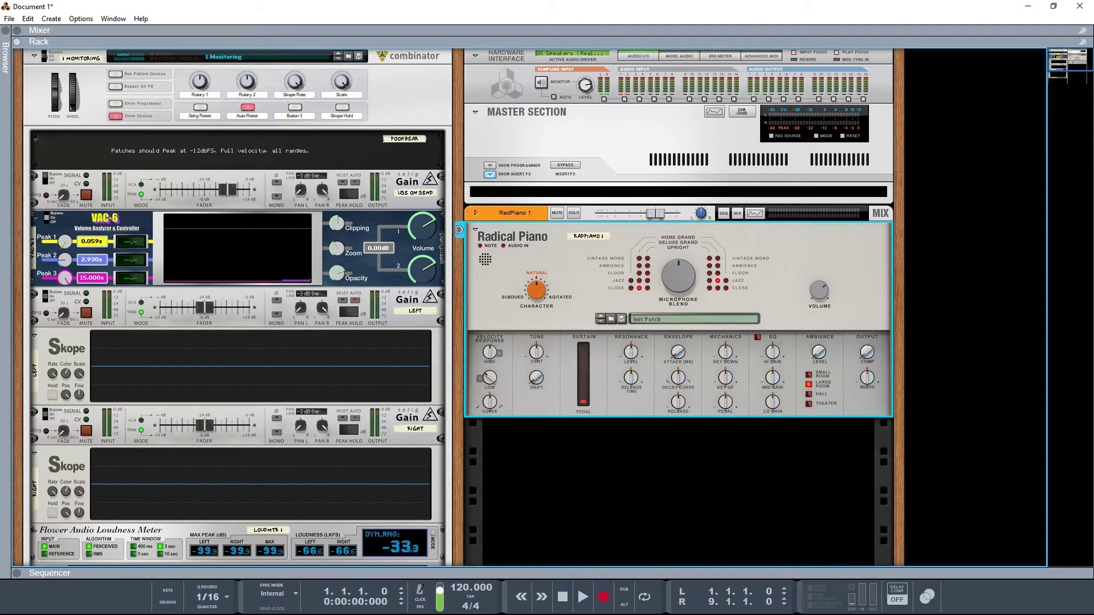
key(alt+Tab)
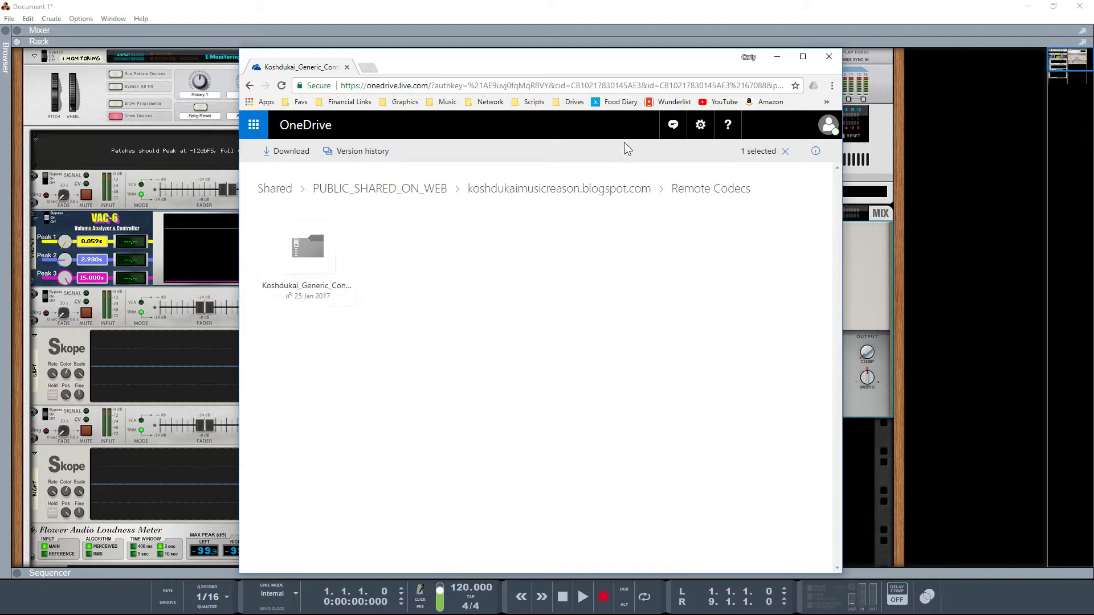
Download the Koshdukai Generic Controller remote codec zip from OneDrive and open it in Explorer.
click(780, 64)
key(alt+Tab)
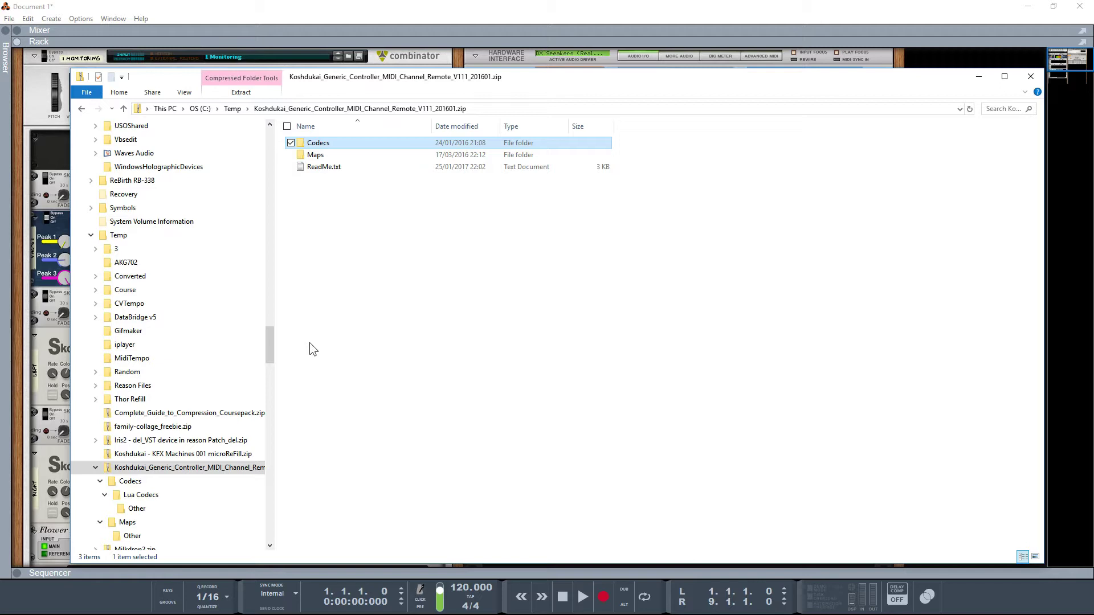
Copy the Codecs and Maps folders into ProgramData > Propellerhead Software > Remote, merging both.
ctrl+click(320, 154)
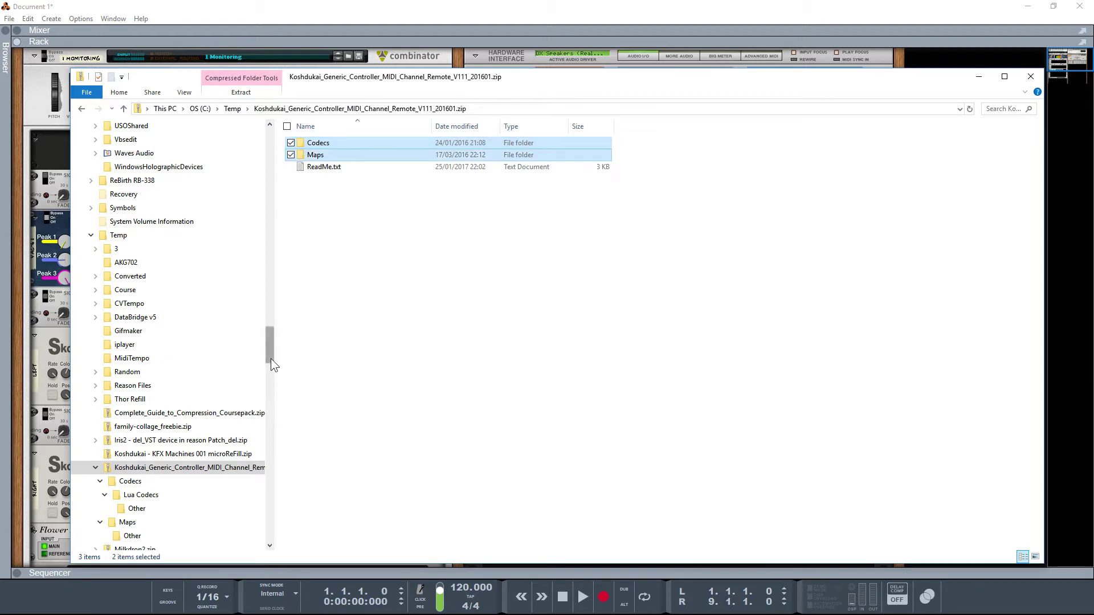
drag(271, 358, 293, 240)
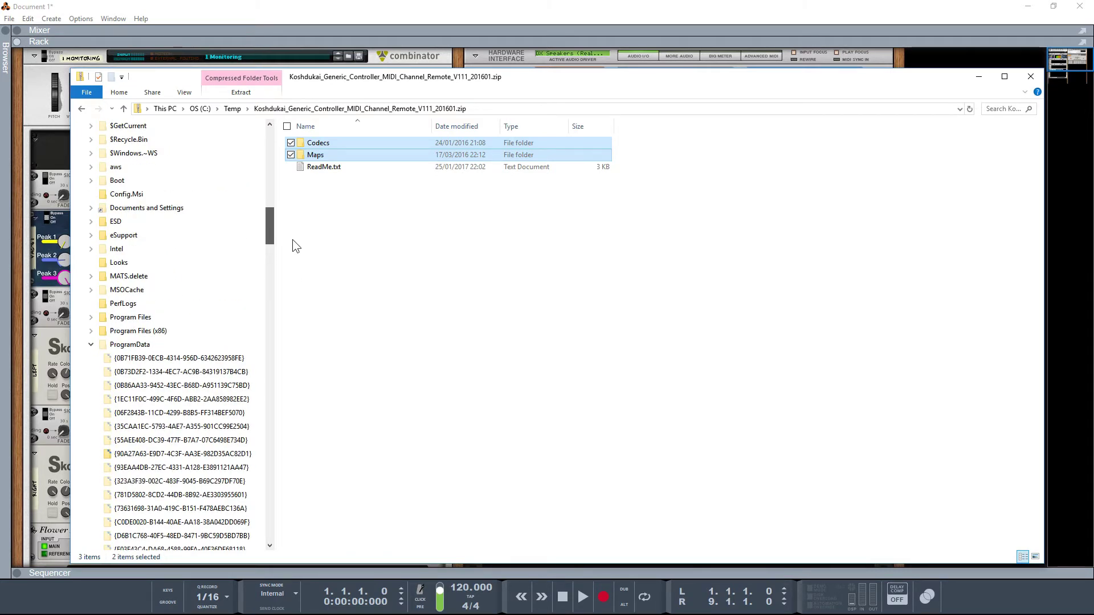
drag(292, 239, 283, 319)
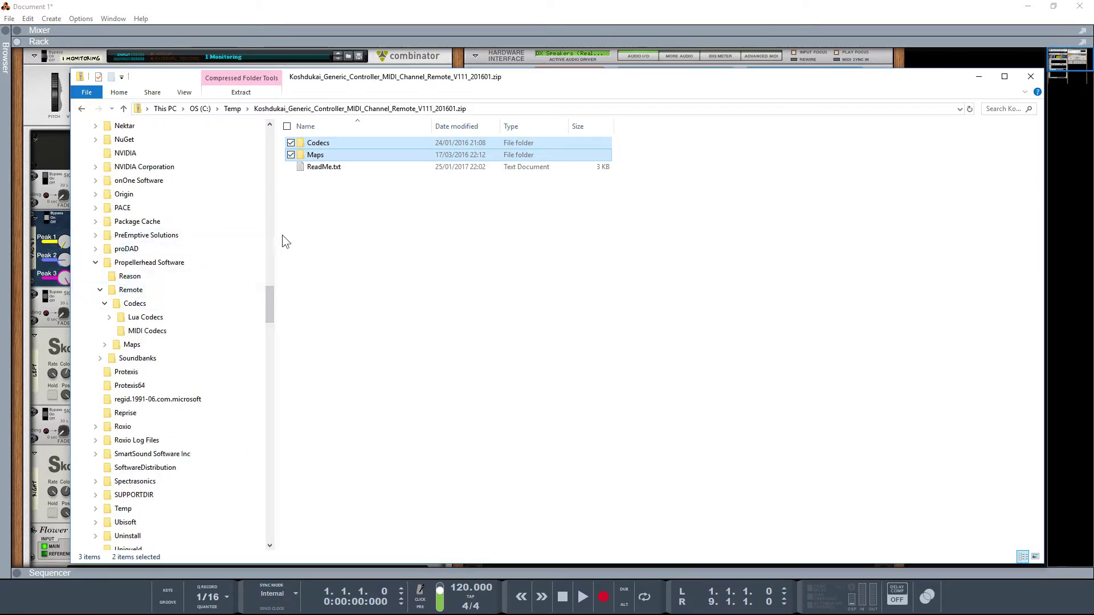
drag(340, 156, 137, 291)
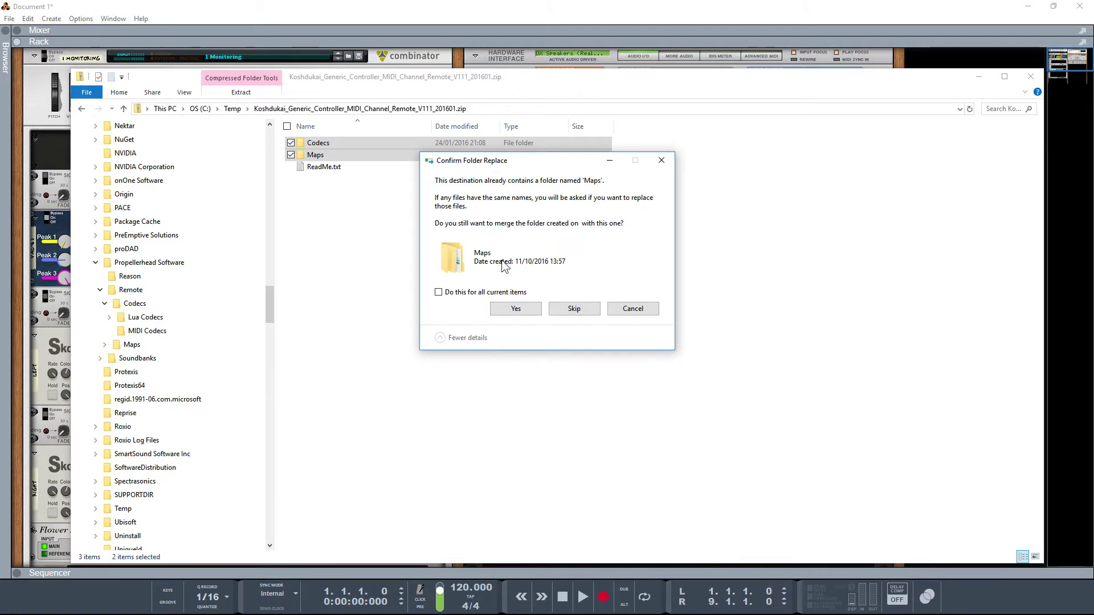
click(506, 307)
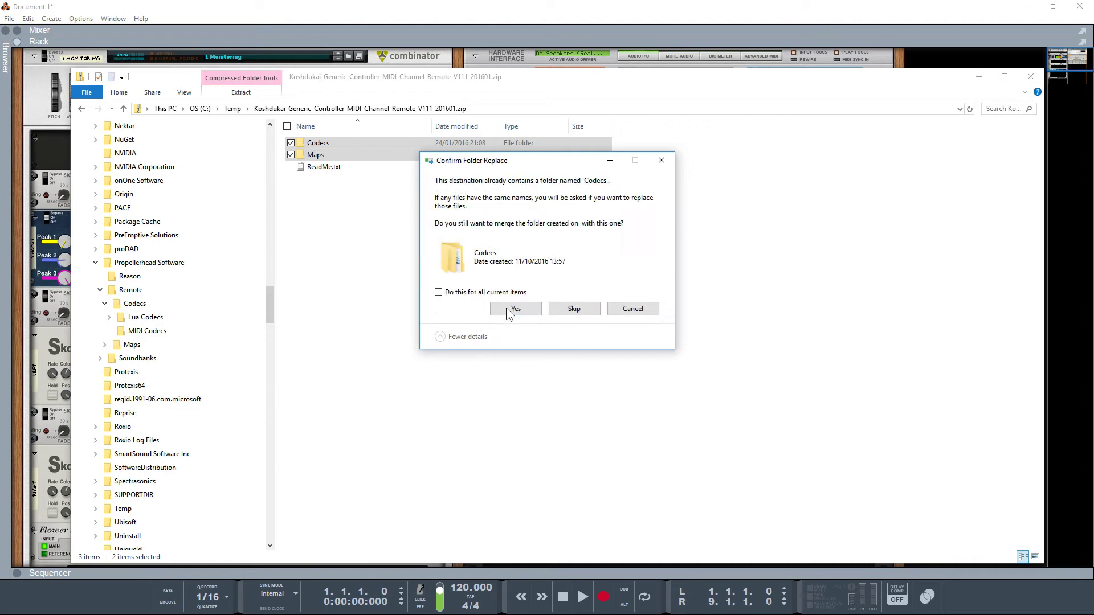
click(506, 308)
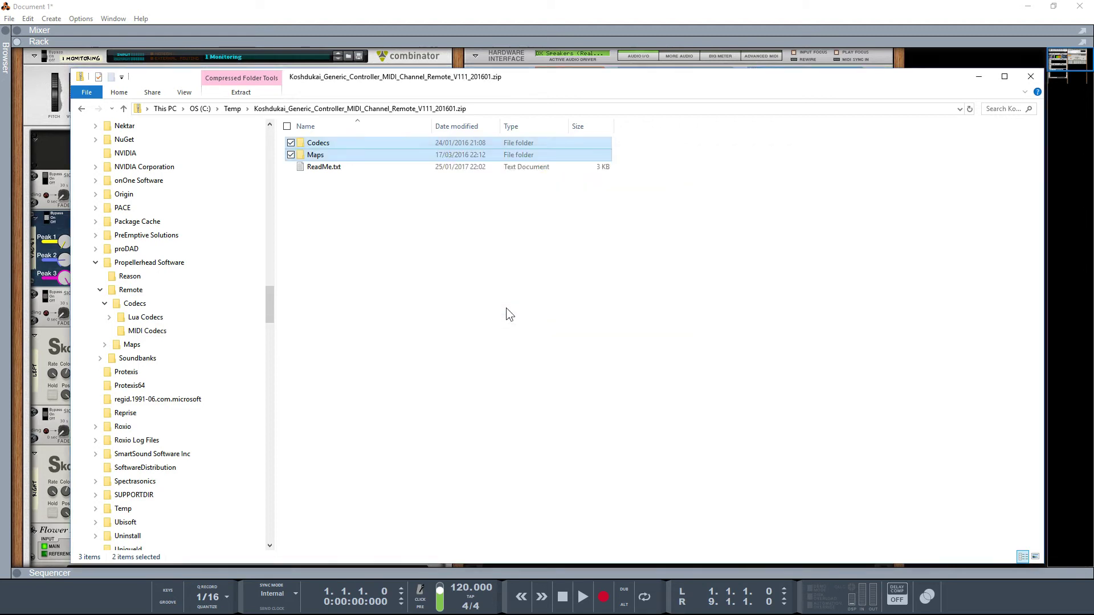
Minimize Explorer and delete the MIDI Control Keyboard surface in Reason's Preferences.
click(980, 78)
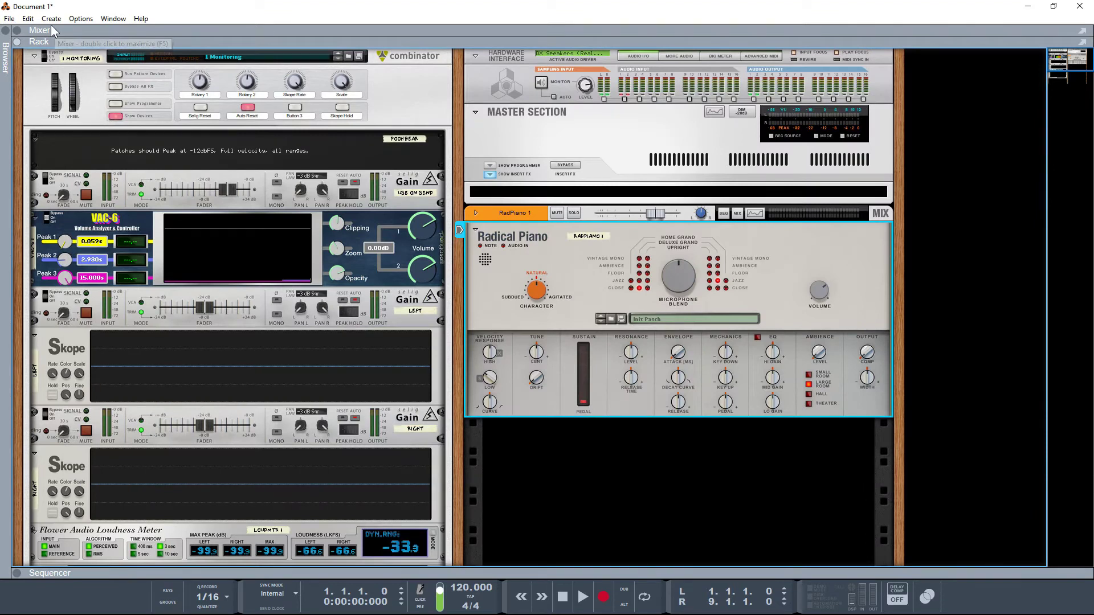
click(28, 18)
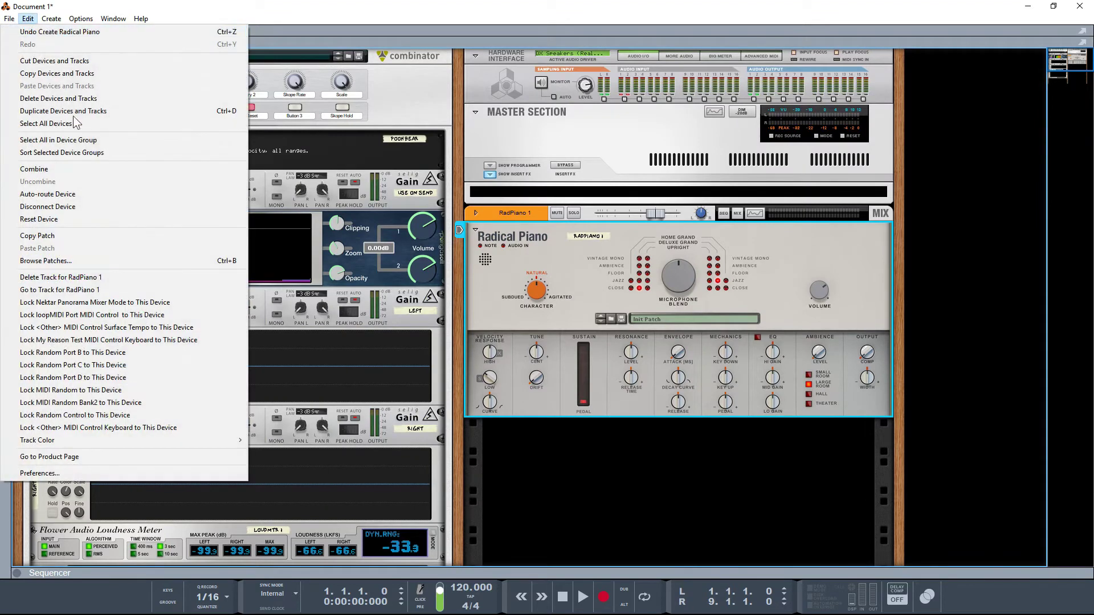
click(83, 477)
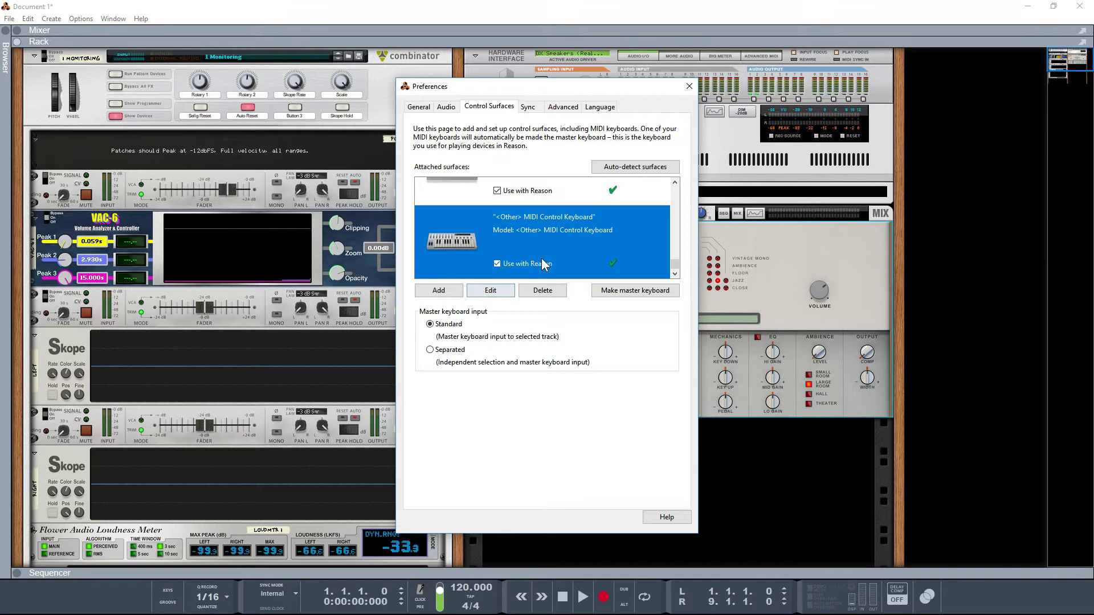
click(544, 292)
click(527, 331)
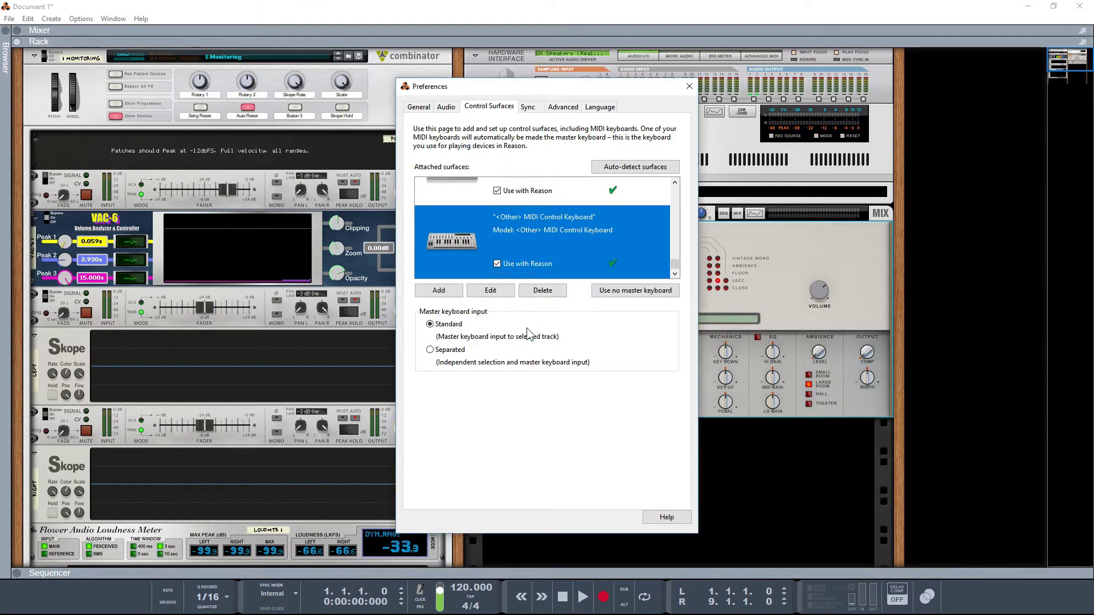
Cancel a new <Other> MIDI Control Keyboard surface, close Preferences and quit Reason.
click(438, 291)
click(539, 213)
click(536, 228)
click(535, 233)
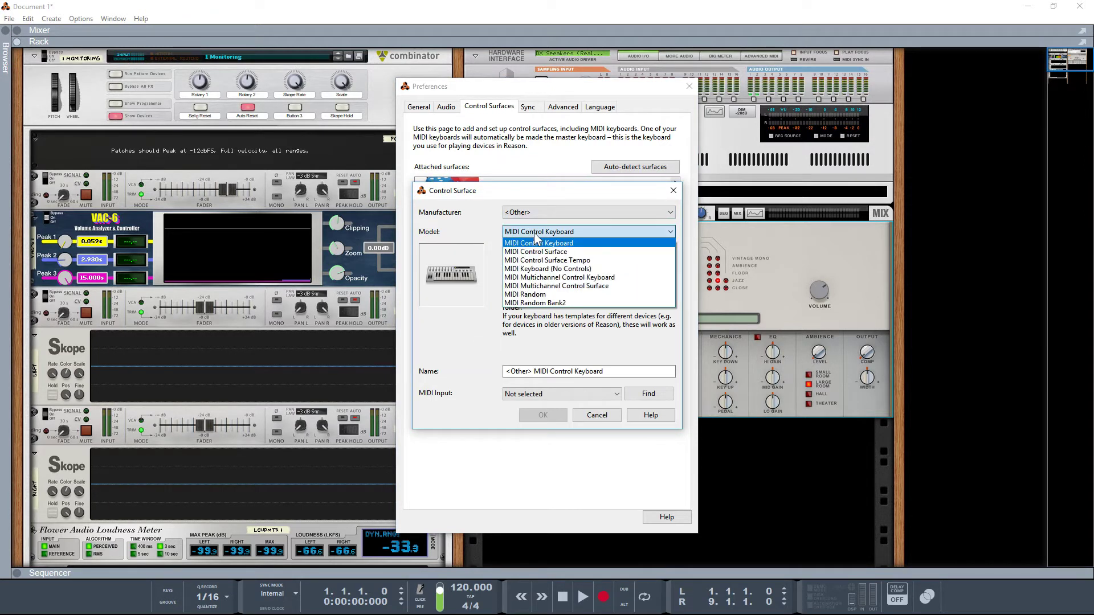
click(673, 194)
click(673, 191)
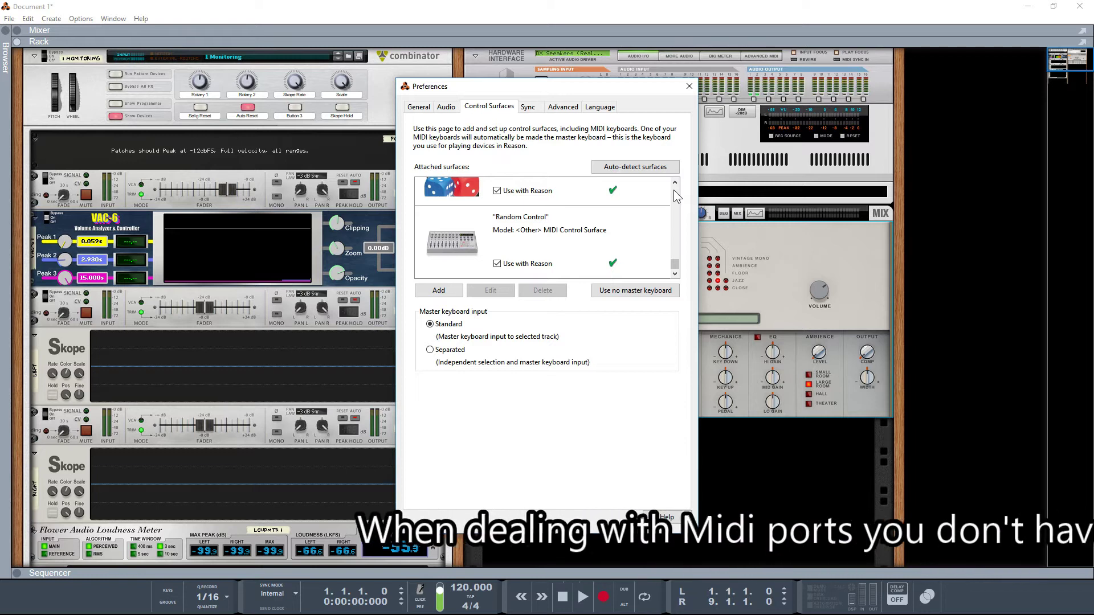
click(689, 87)
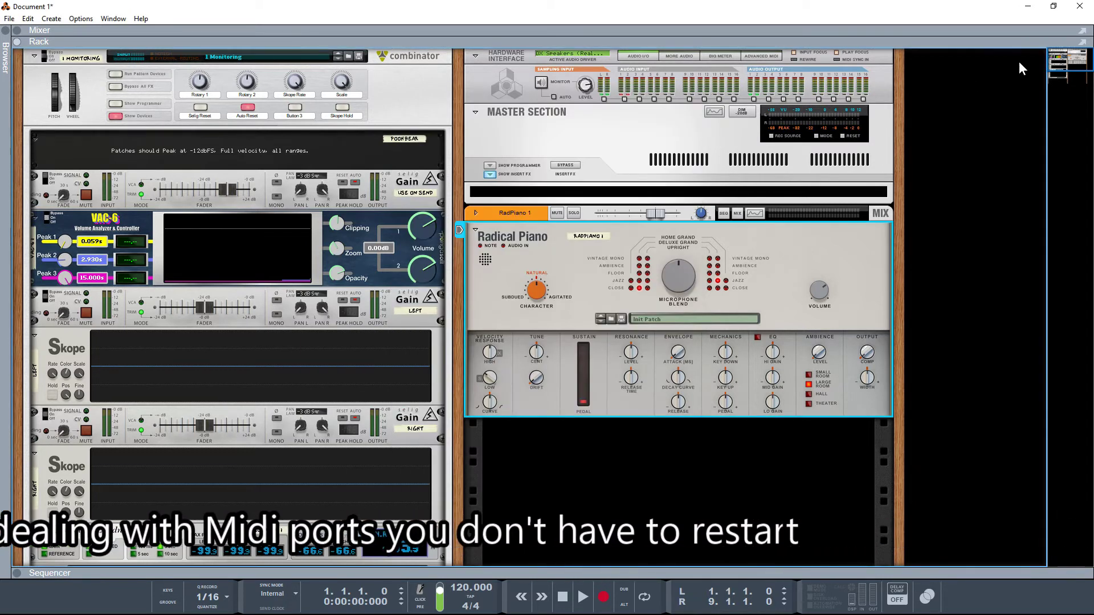
click(1080, 5)
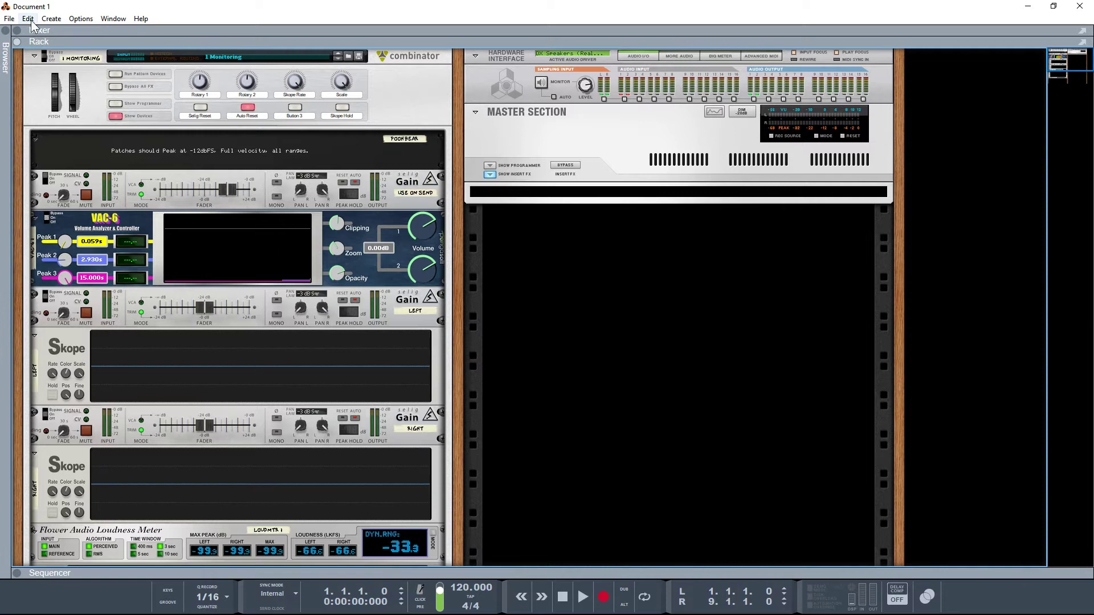
Add a new control surface using <Other> / Generic Controller on MIDI Channel 1.
click(31, 21)
click(71, 251)
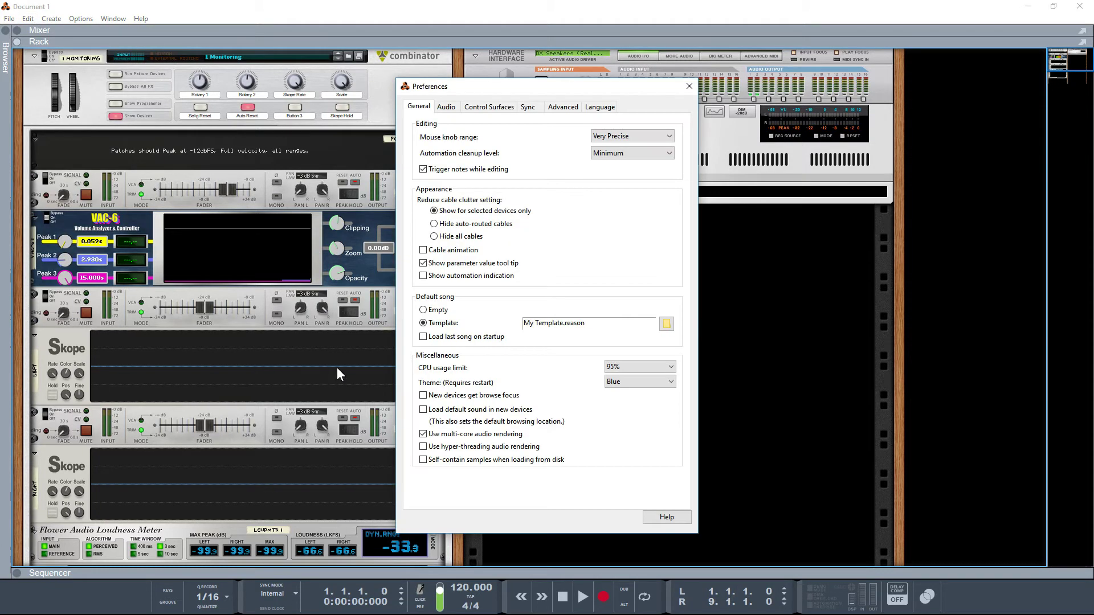
click(495, 110)
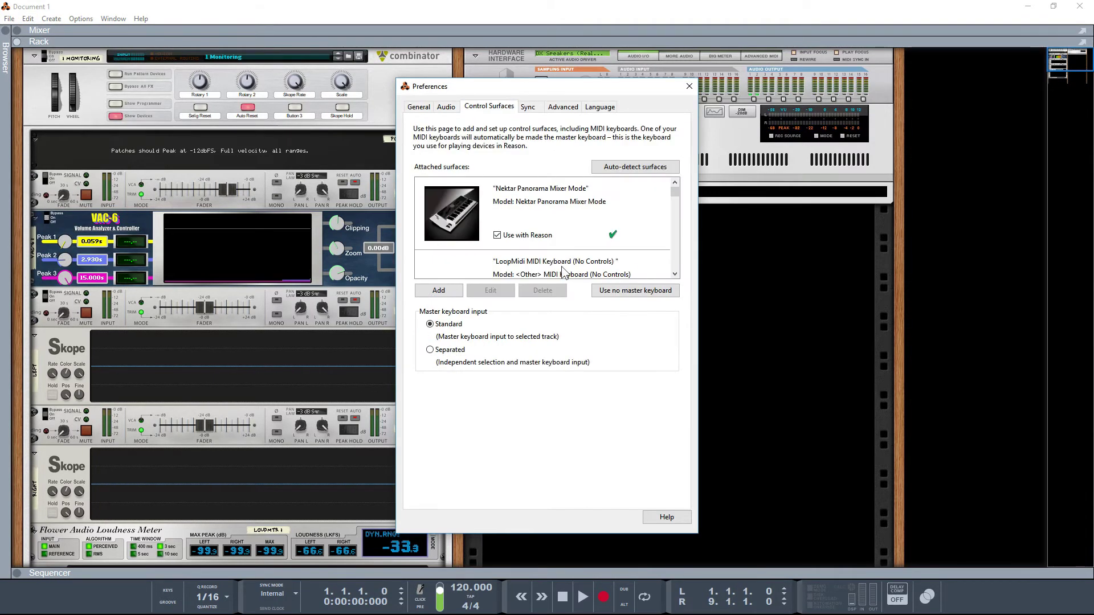
click(440, 291)
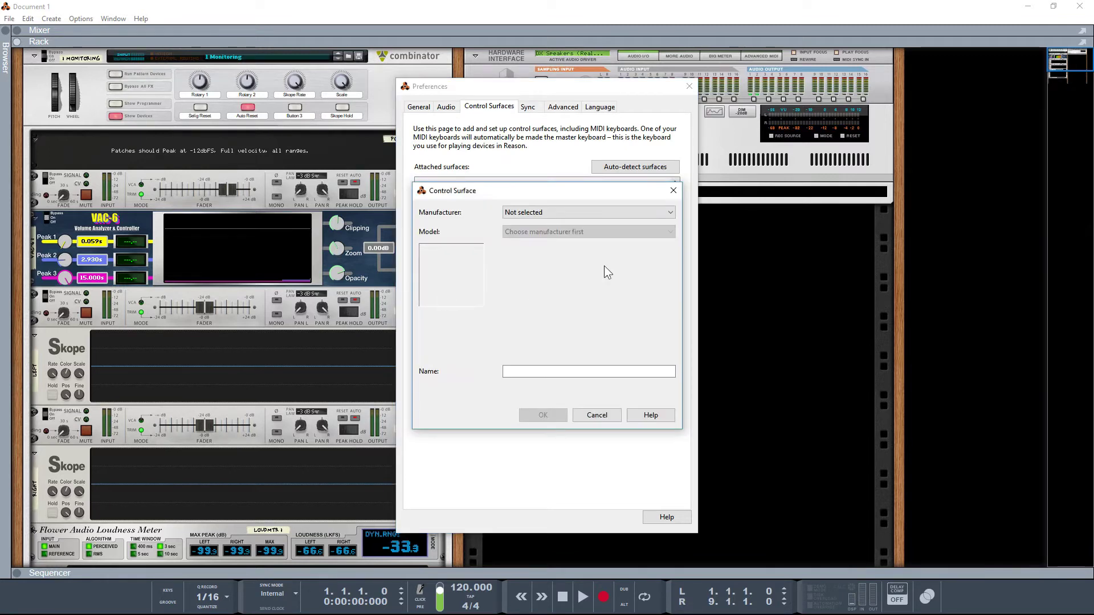
click(596, 212)
click(573, 229)
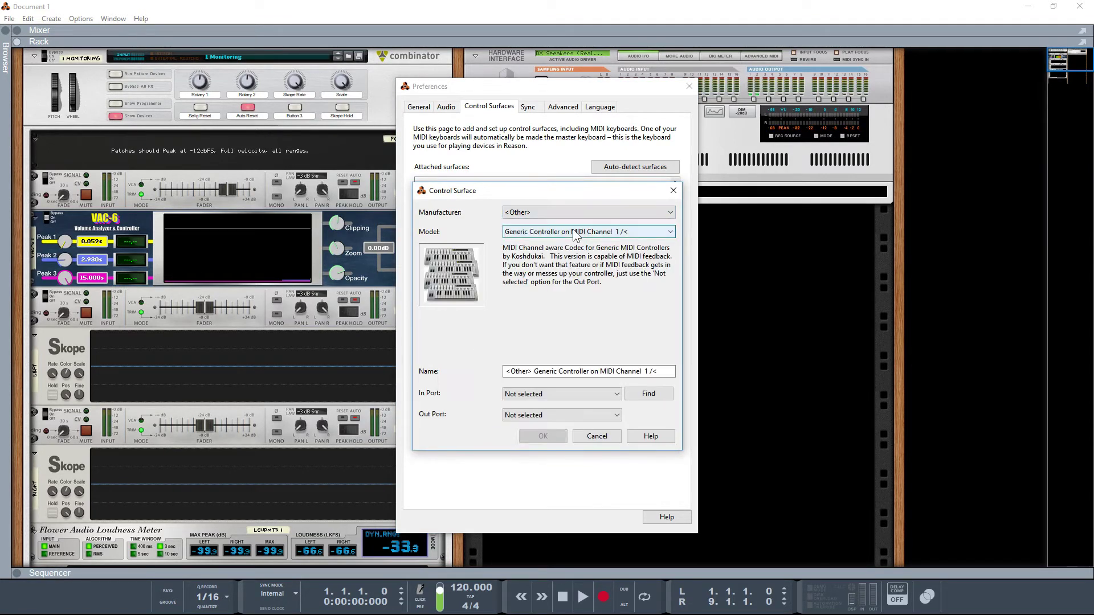
click(574, 232)
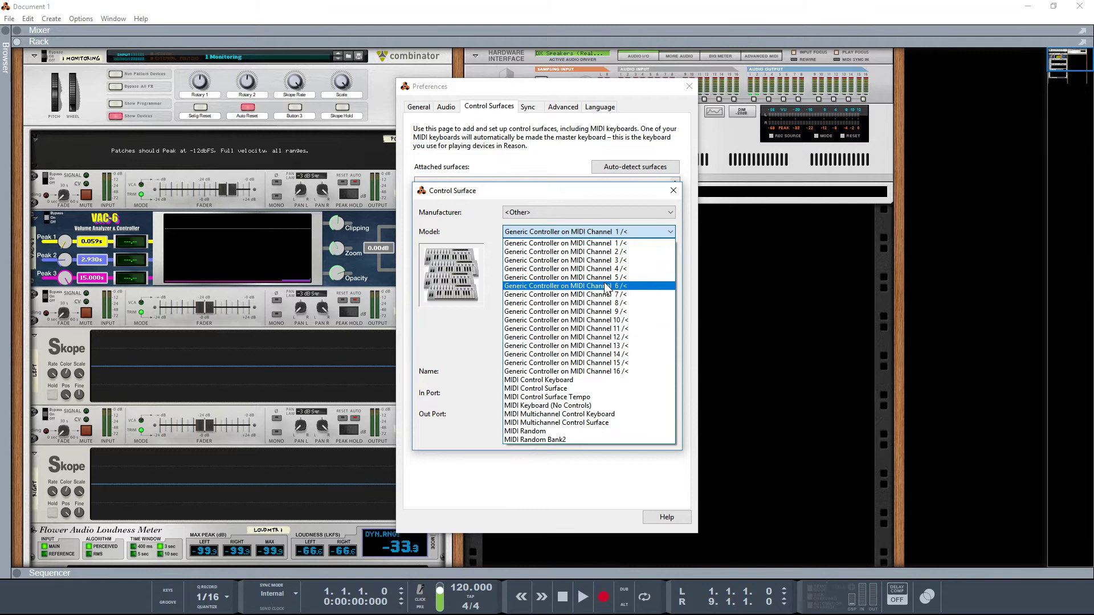
click(598, 244)
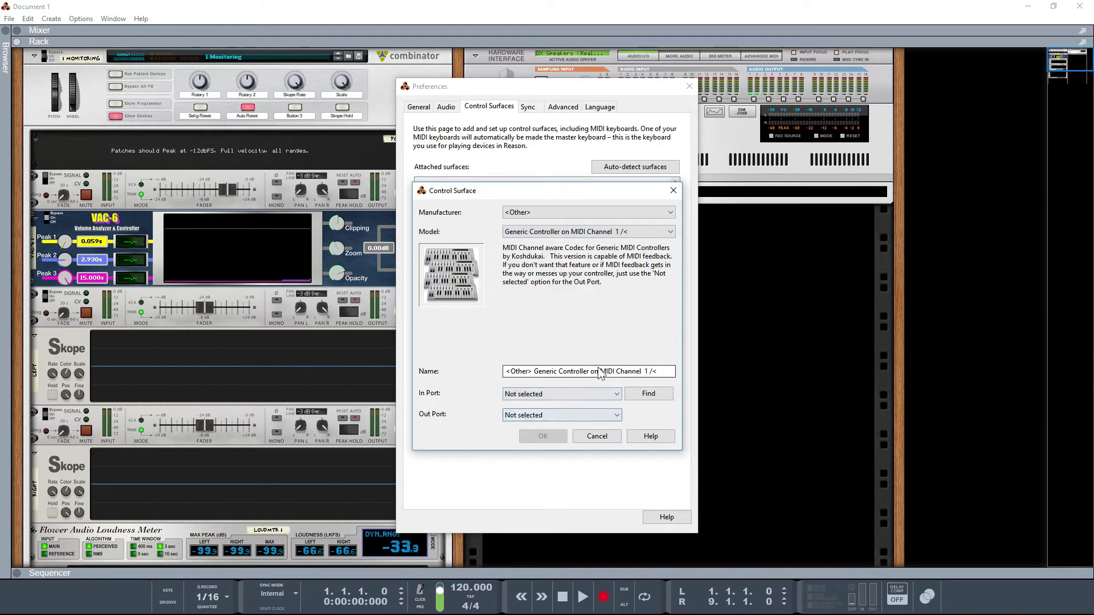
Name it USB Channel 1, set In Port to USB Midi Cable, and confirm.
drag(665, 370, 482, 371)
click(620, 374)
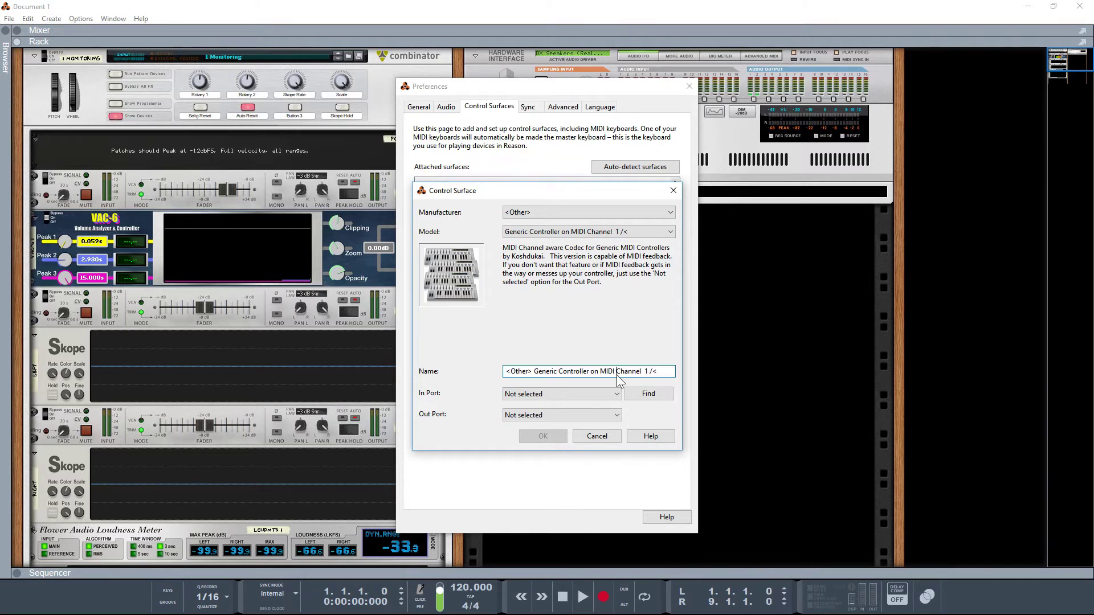
drag(616, 374, 505, 376)
key(BackSpace)
text(USB)
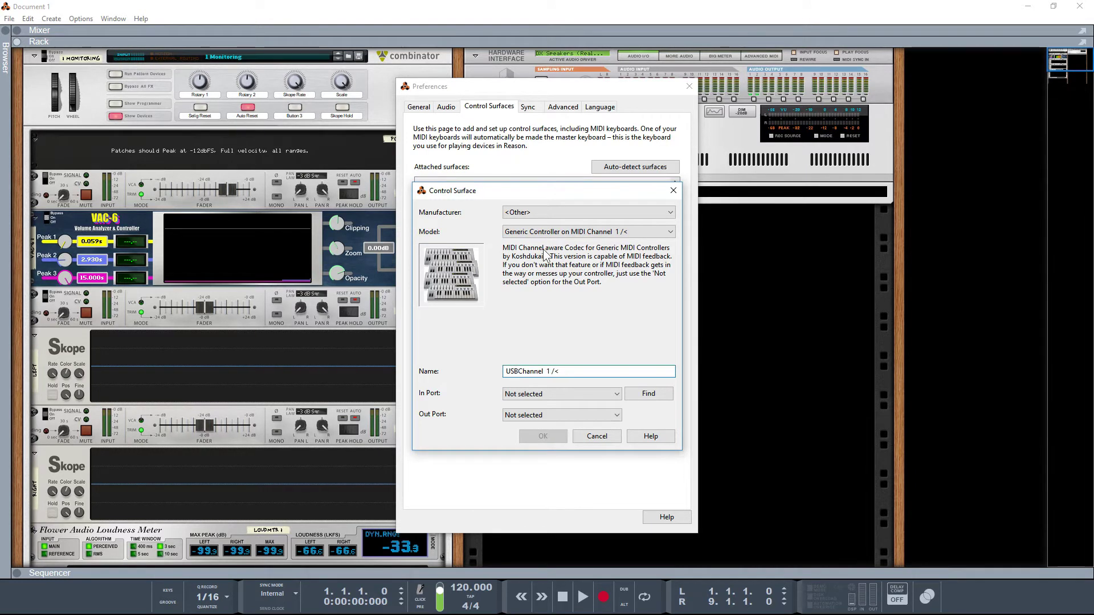
key(End)
click(553, 395)
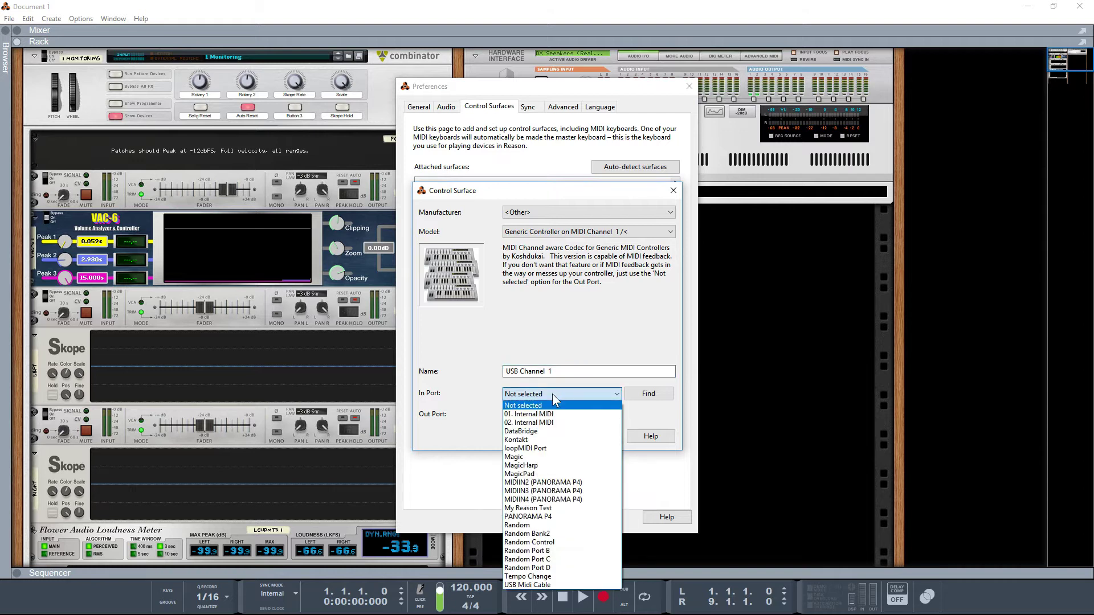
click(525, 585)
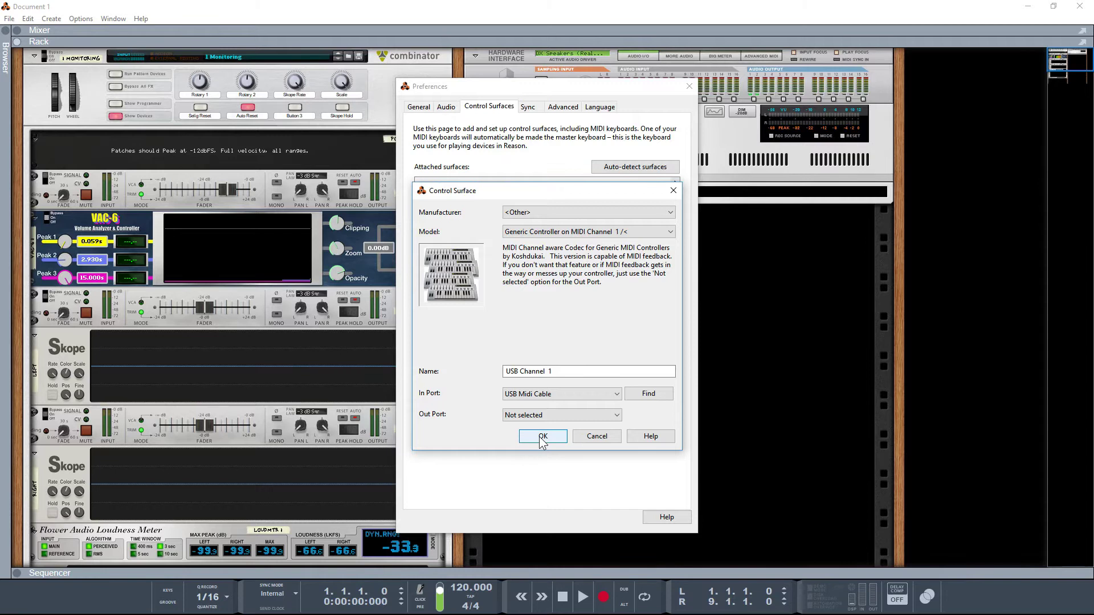
click(542, 437)
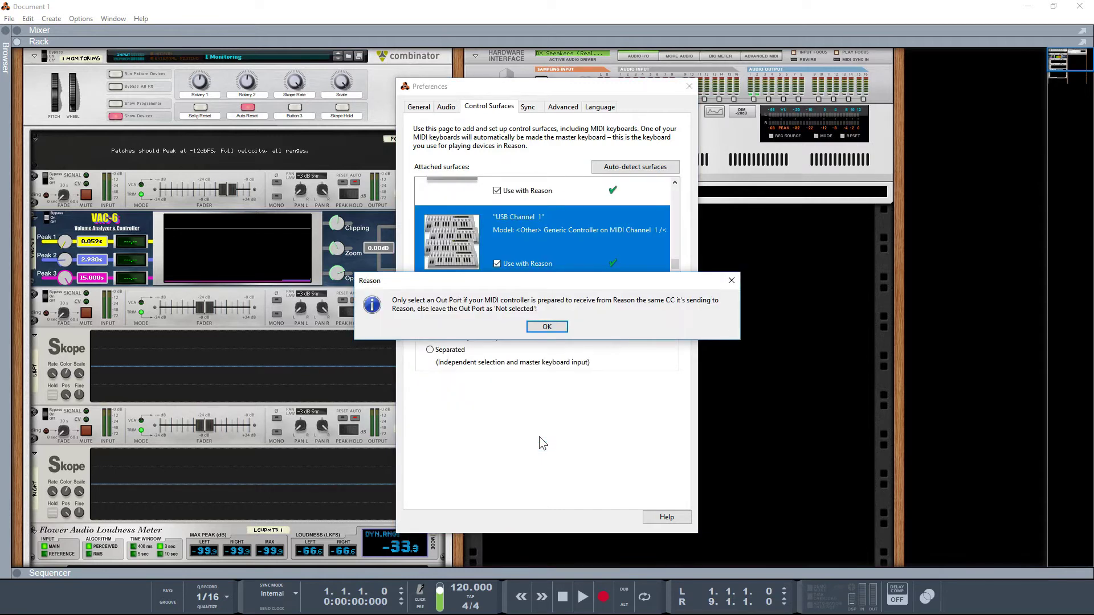
click(550, 328)
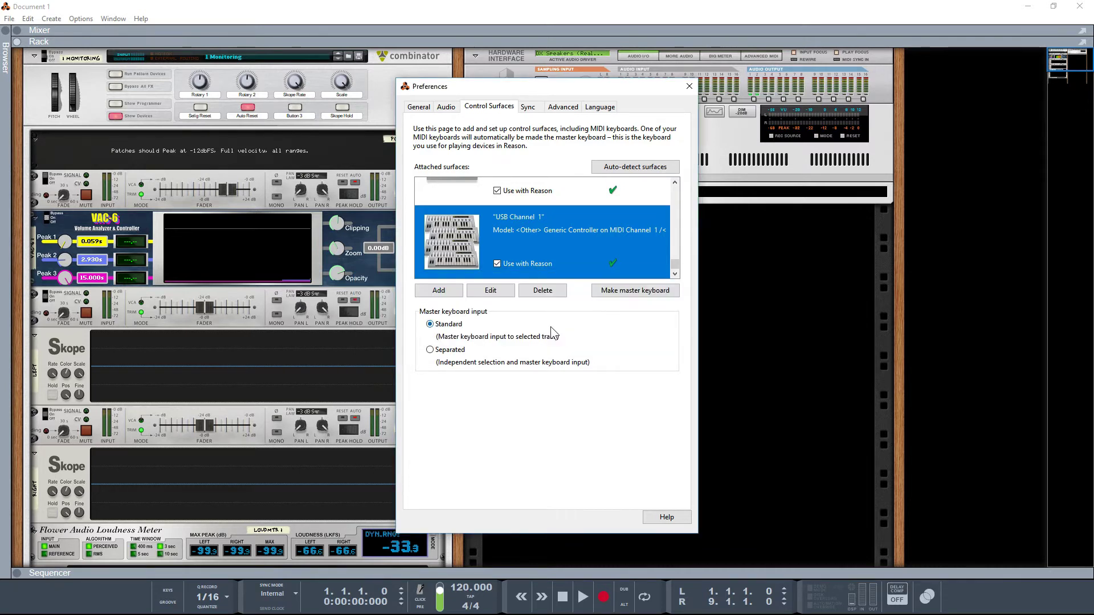
Add an <Other> Generic Controller on MIDI Channel 2 surface named USB Channel 2.
click(437, 291)
click(533, 212)
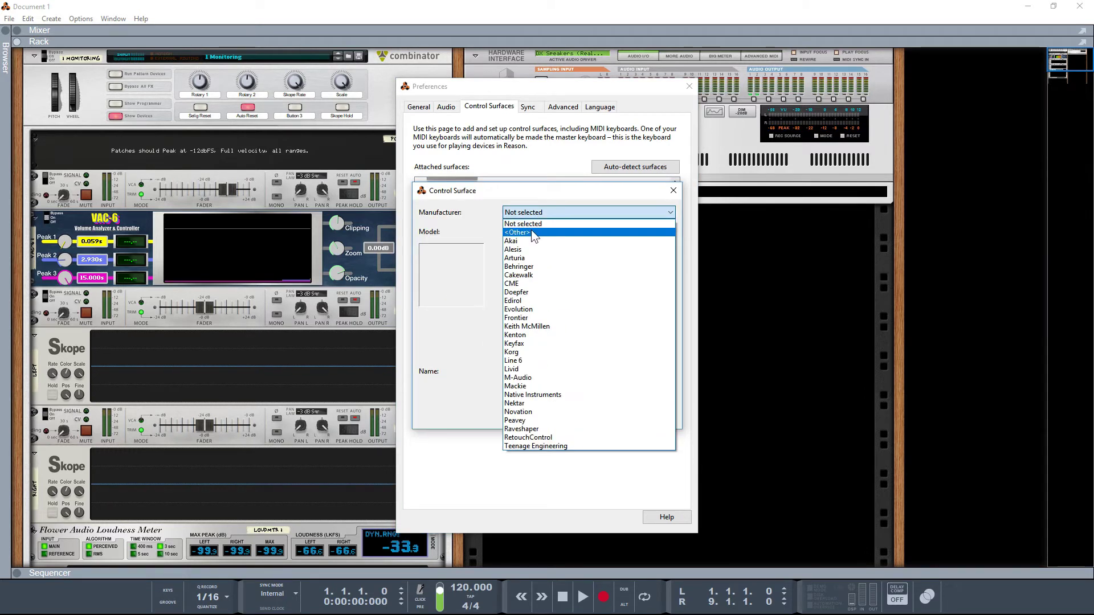
click(531, 231)
click(532, 233)
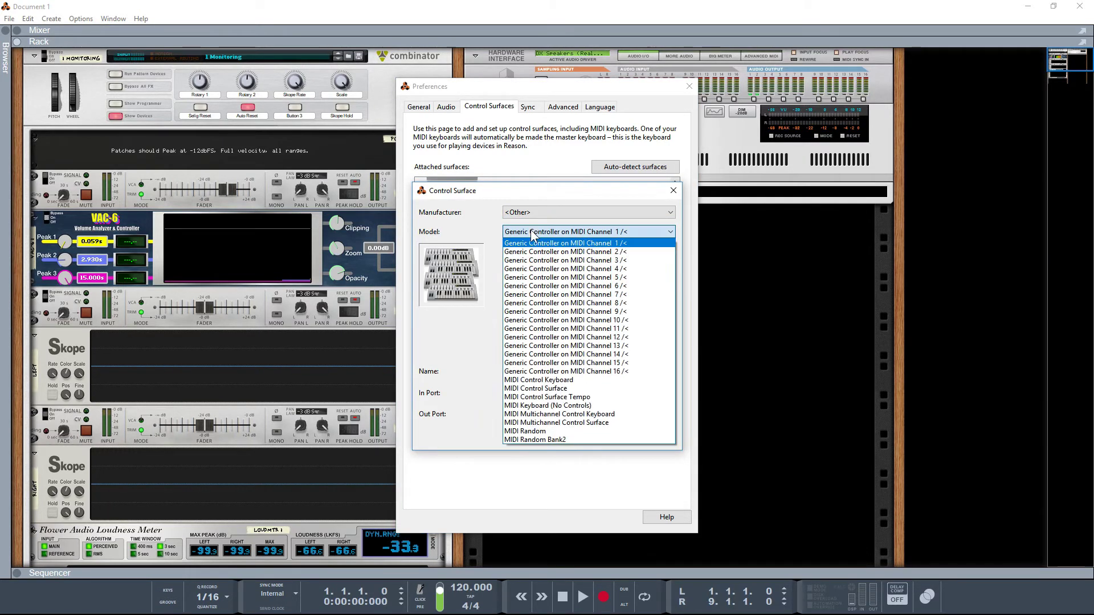
click(549, 252)
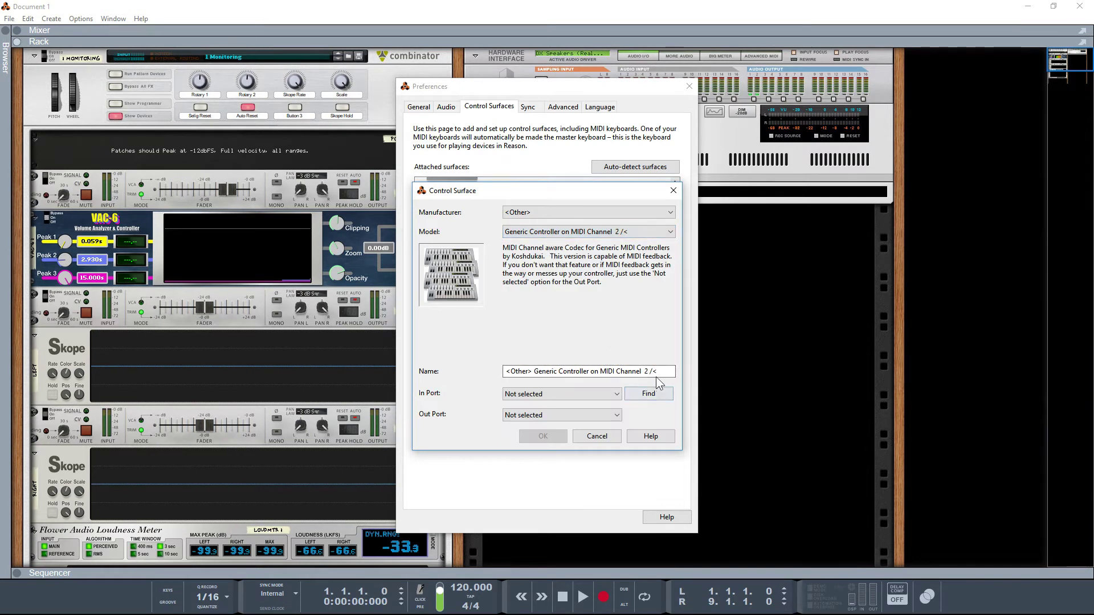
key(BackSpace)
key(Home)
key(shift+Right)
key(shift+Right)
key(shift+Right)
key(shift+Right)
key(shift+Right)
key(shift+Right)
key(shift+Right)
key(shift+Right)
key(shift+Right)
key(shift+Right)
key(shift+Right)
key(shift+Right)
key(shift+Right)
key(shift+Right)
key(shift+Right)
key(shift+Right)
key(shift+Right)
key(shift+Right)
key(shift+Right)
key(shift+Right)
key(shift+Right)
key(shift+Right)
key(shift+Right)
key(shift+Right)
key(shift+Right)
key(shift+Right)
key(shift+Right)
key(shift+Right)
key(shift+Right)
key(shift+Right)
key(shift+Right)
key(shift+Right)
key(shift+Right)
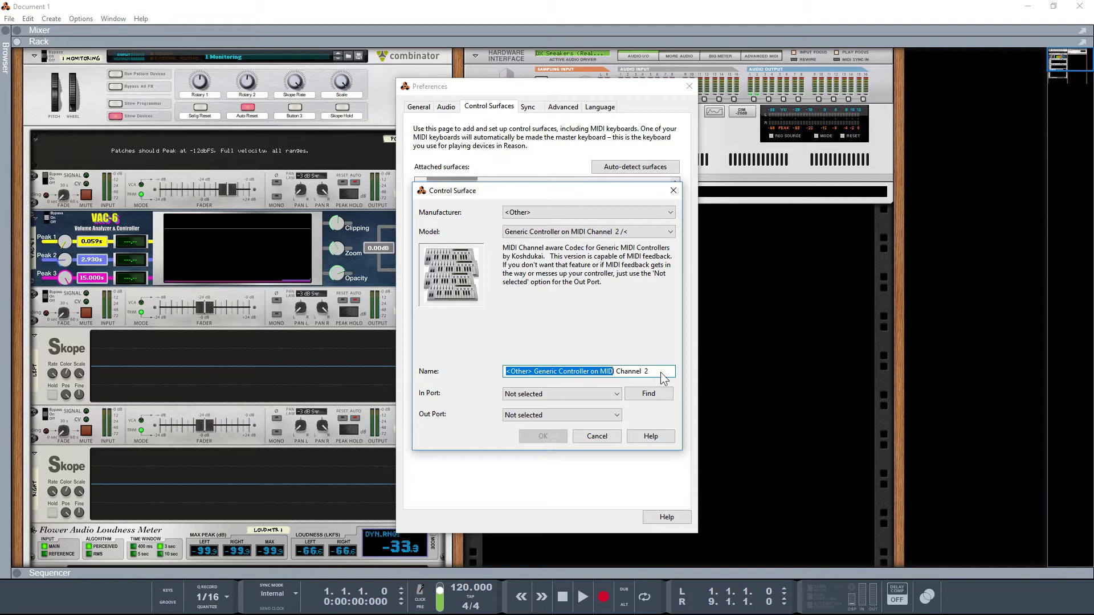
text(USB)
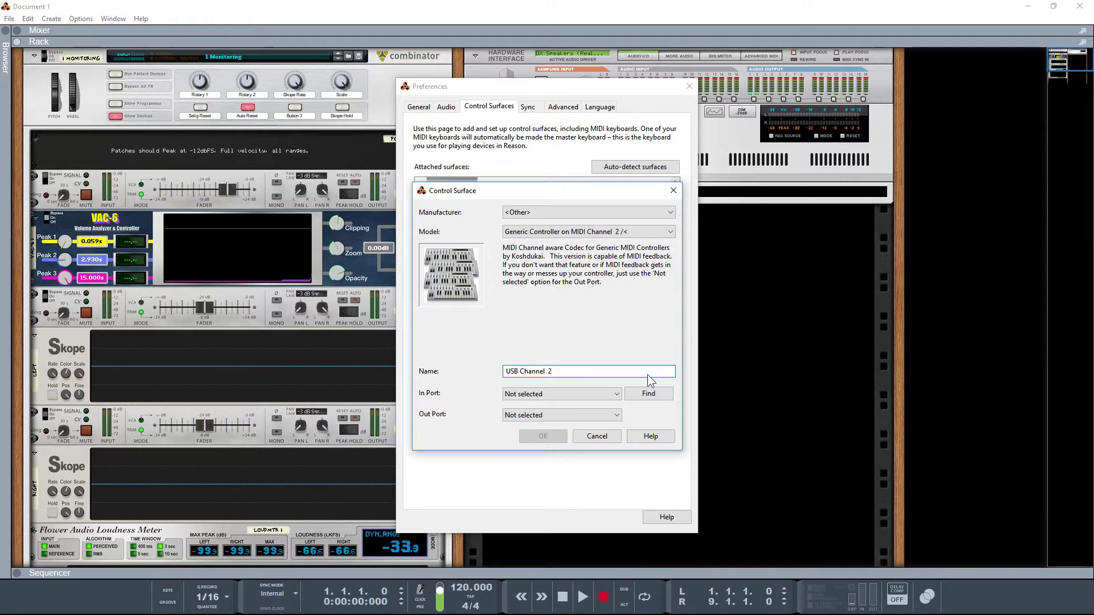
Set its In Port to USB Midi Cable, confirm, and dismiss the Out Port and shared-port warnings.
click(615, 395)
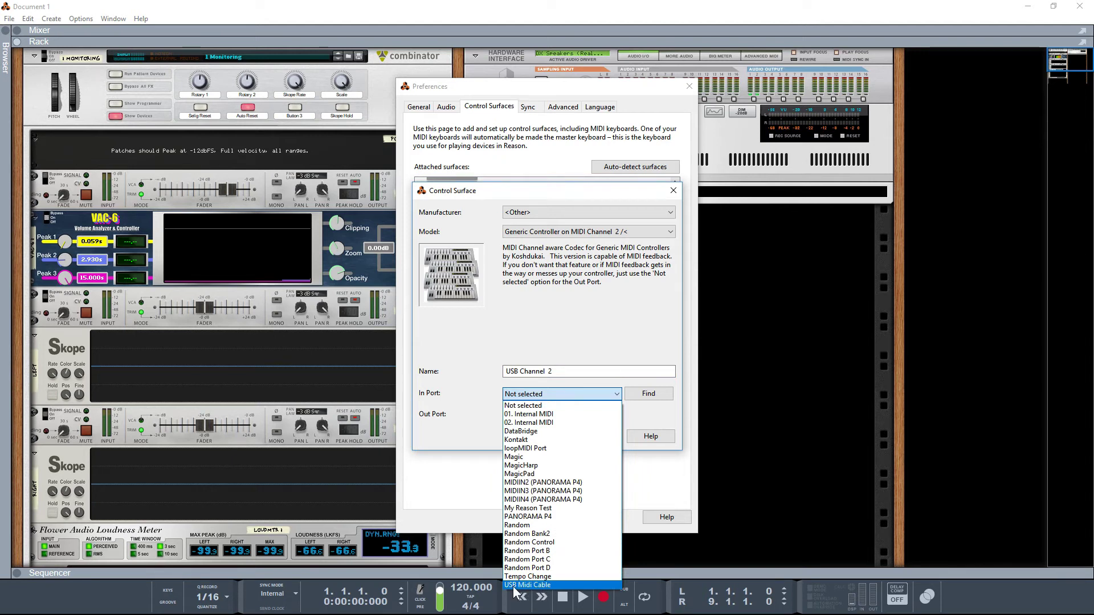
click(544, 585)
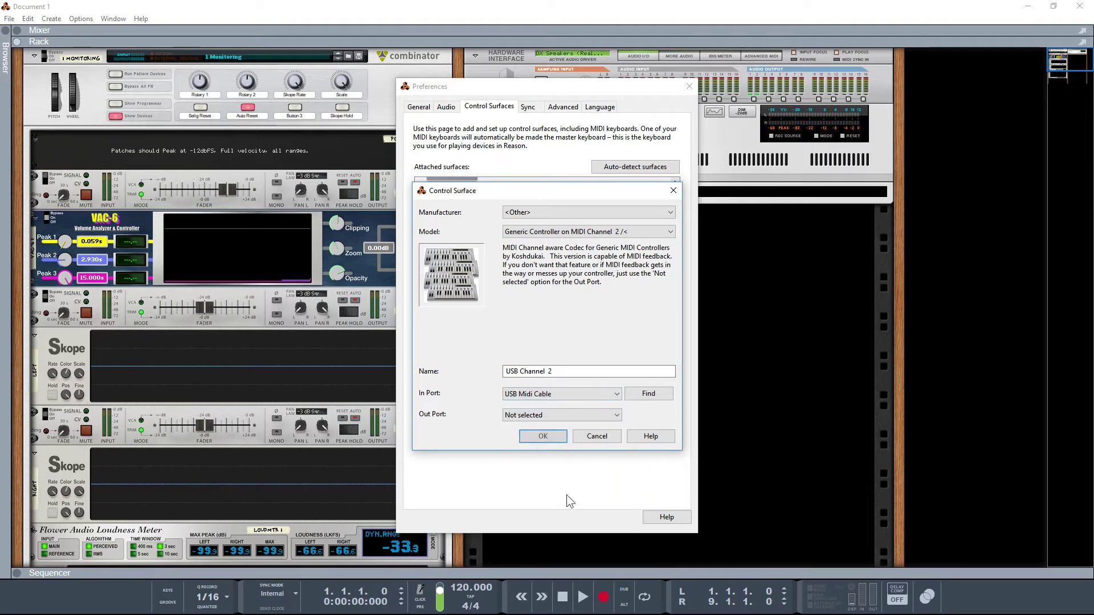
click(542, 434)
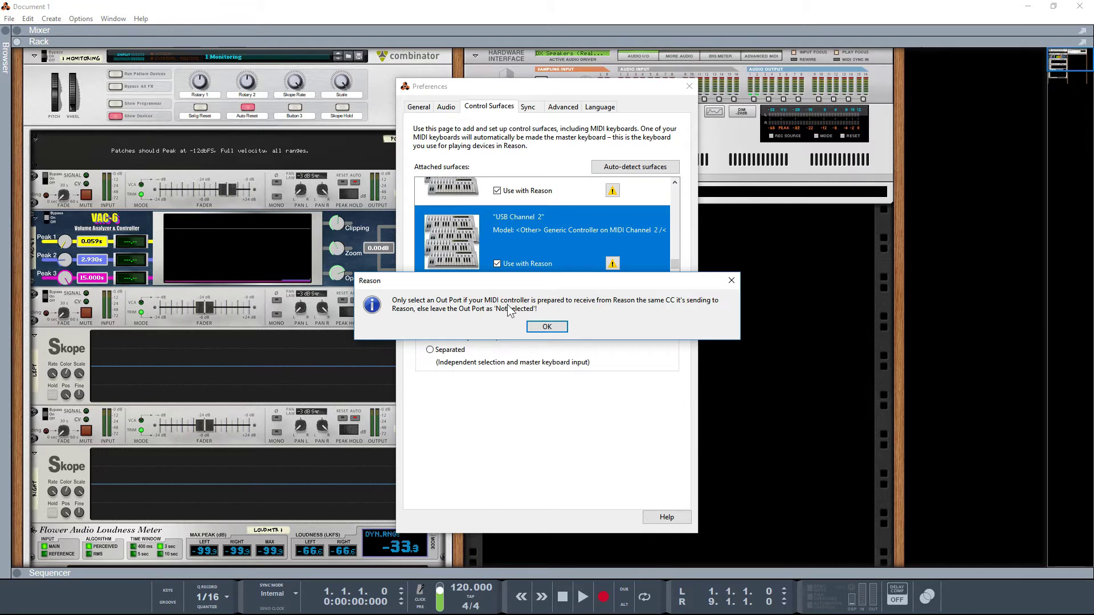
click(546, 328)
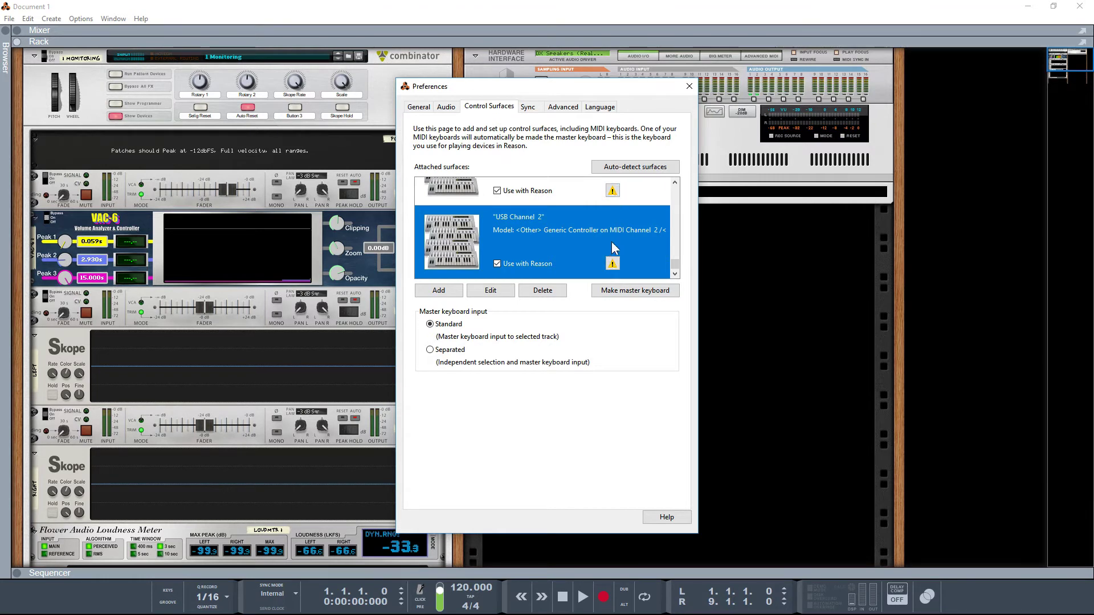
click(612, 264)
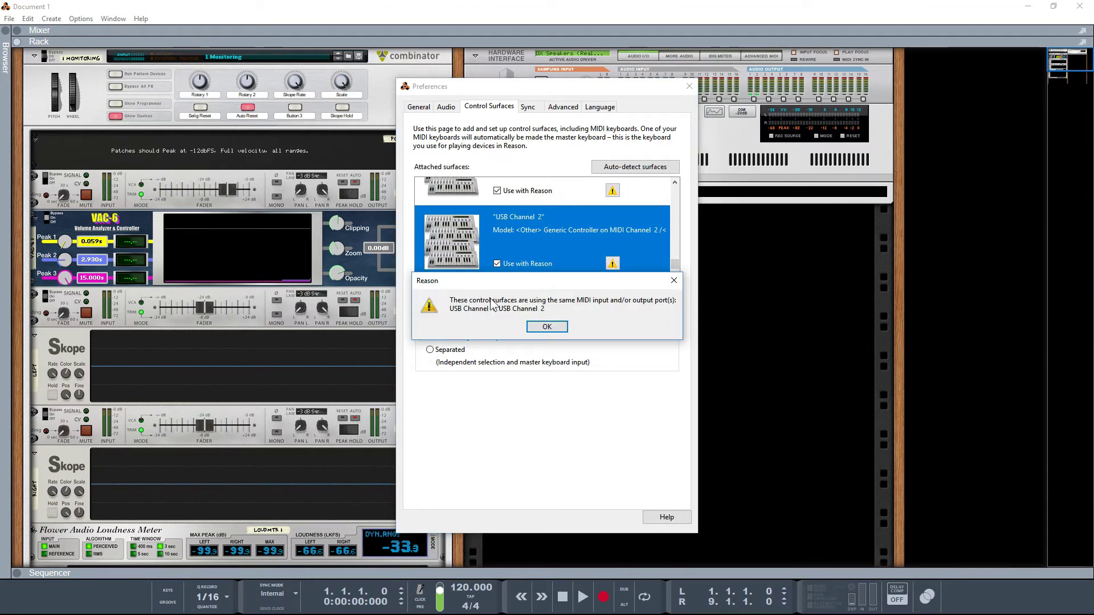
click(545, 326)
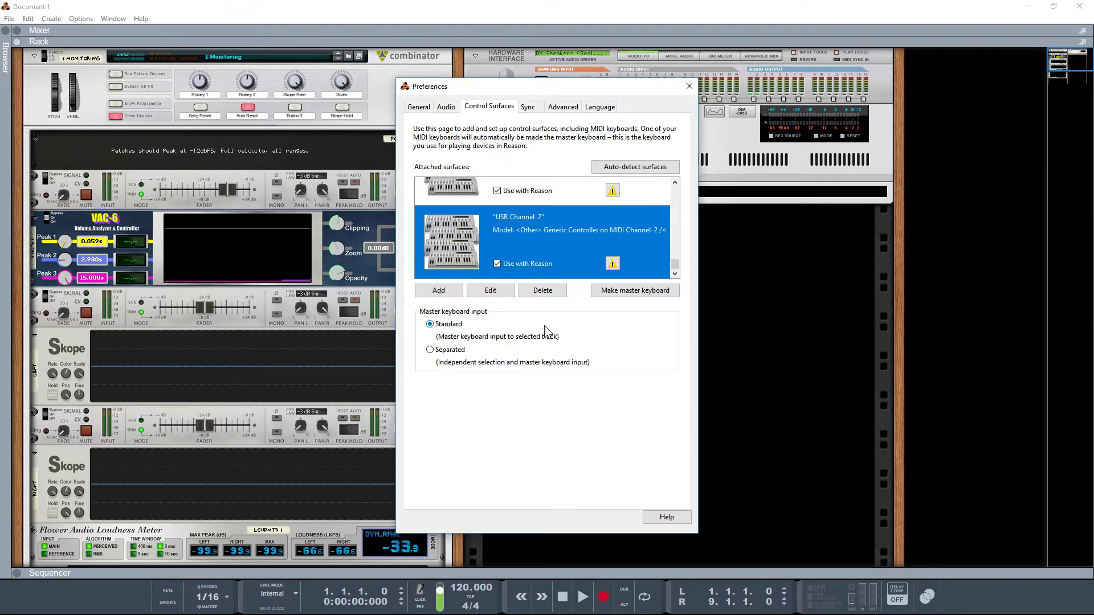
Add an <Other> Generic Controller on MIDI Channel 10 surface and rename it USB Channel 10.
click(440, 290)
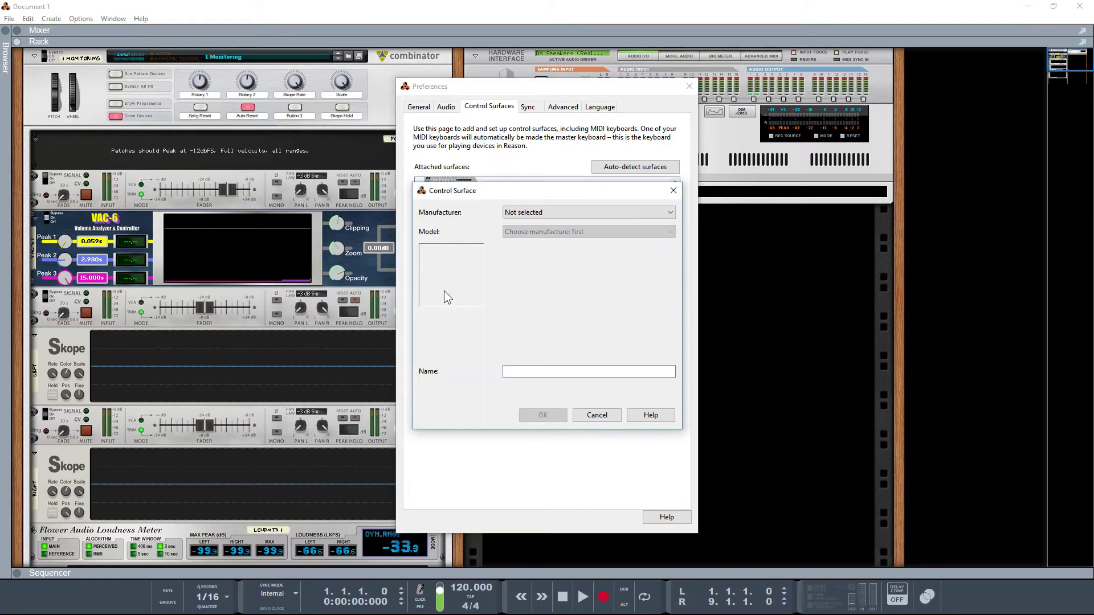
click(540, 216)
click(543, 224)
click(543, 231)
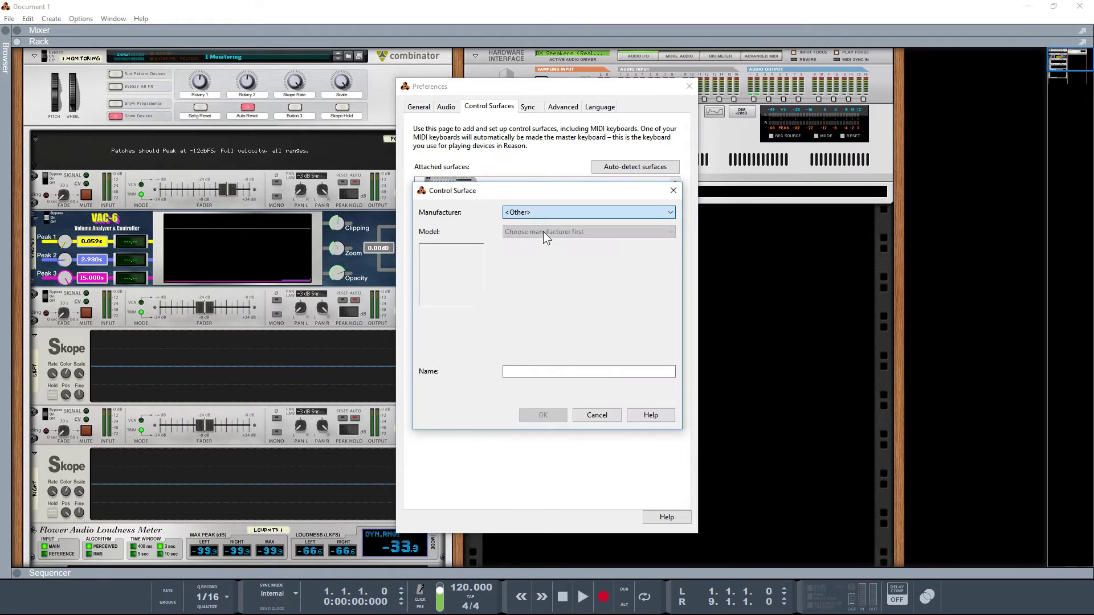
click(545, 239)
click(544, 234)
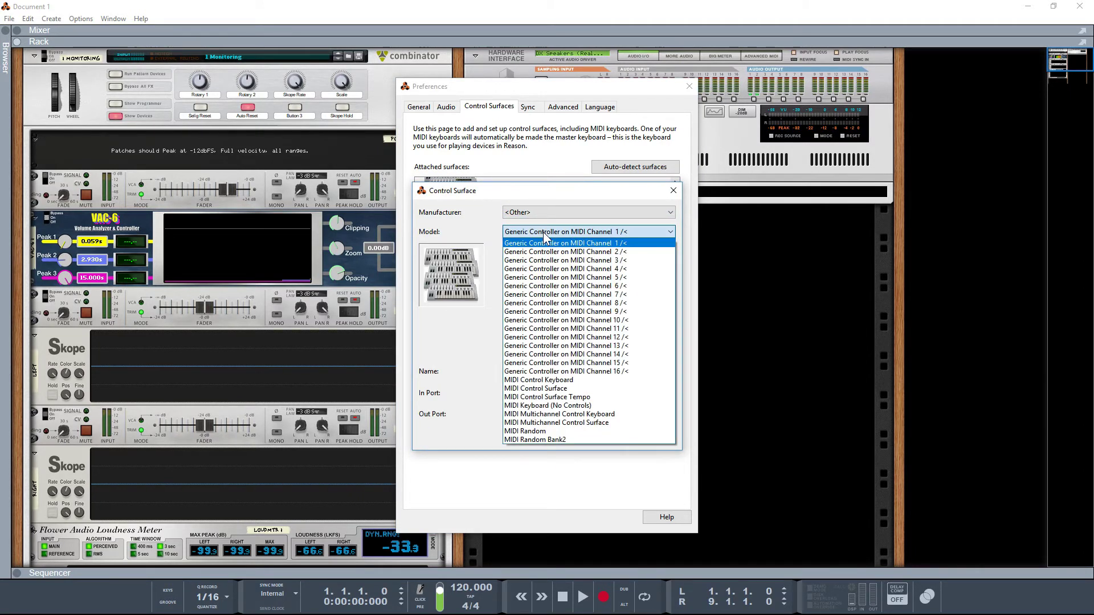
click(590, 322)
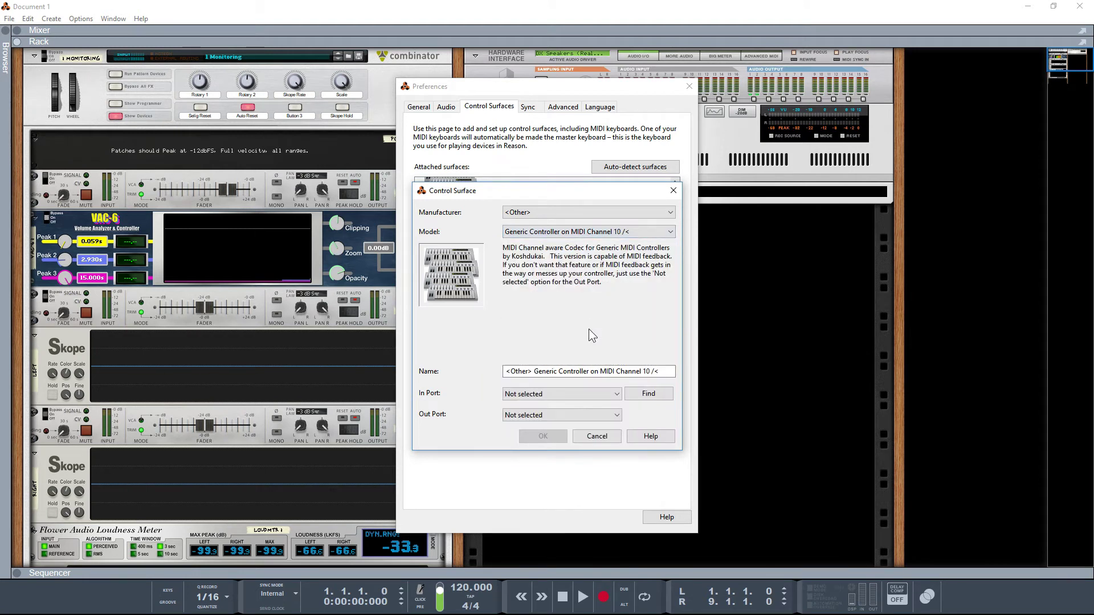
click(608, 372)
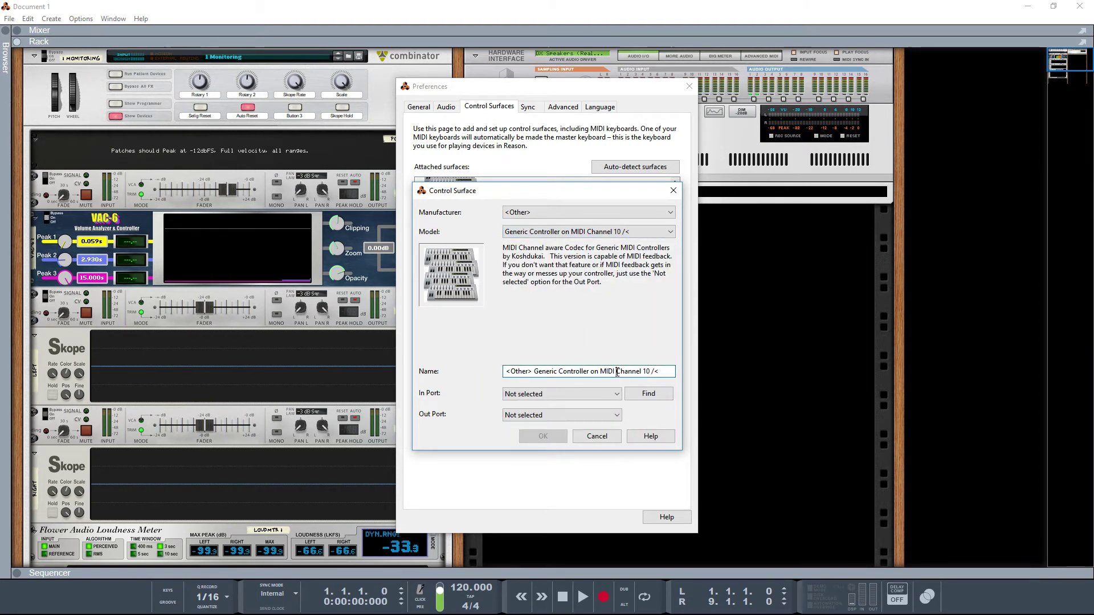
drag(617, 372, 454, 366)
text(USB)
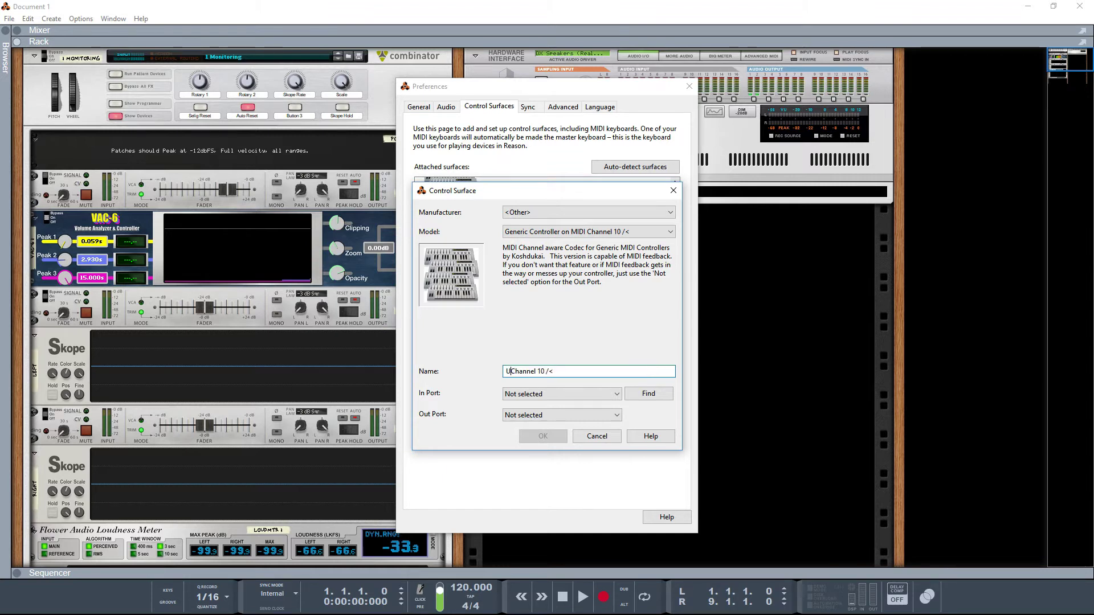
Set its In Port to USB Midi Cable, trim the name, and confirm past the Out Port message.
click(555, 416)
click(559, 395)
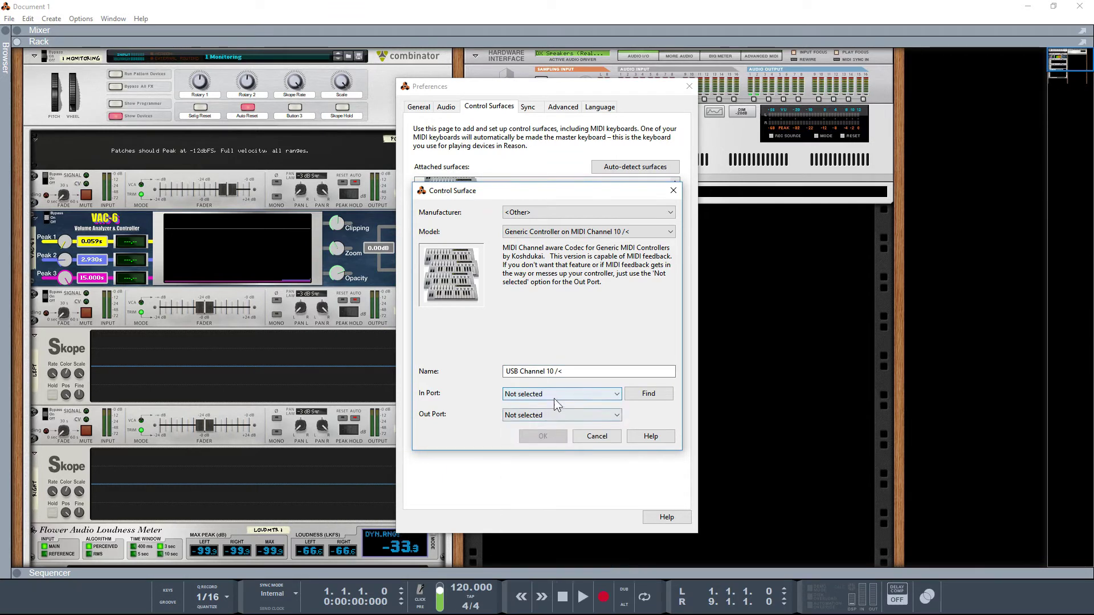
click(556, 394)
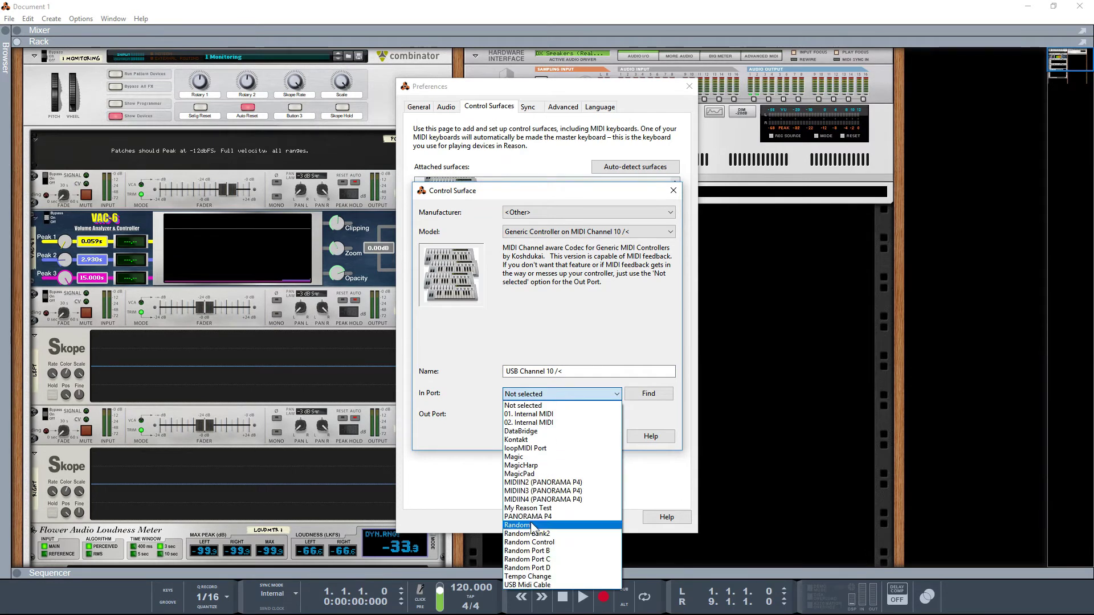
click(539, 585)
click(585, 369)
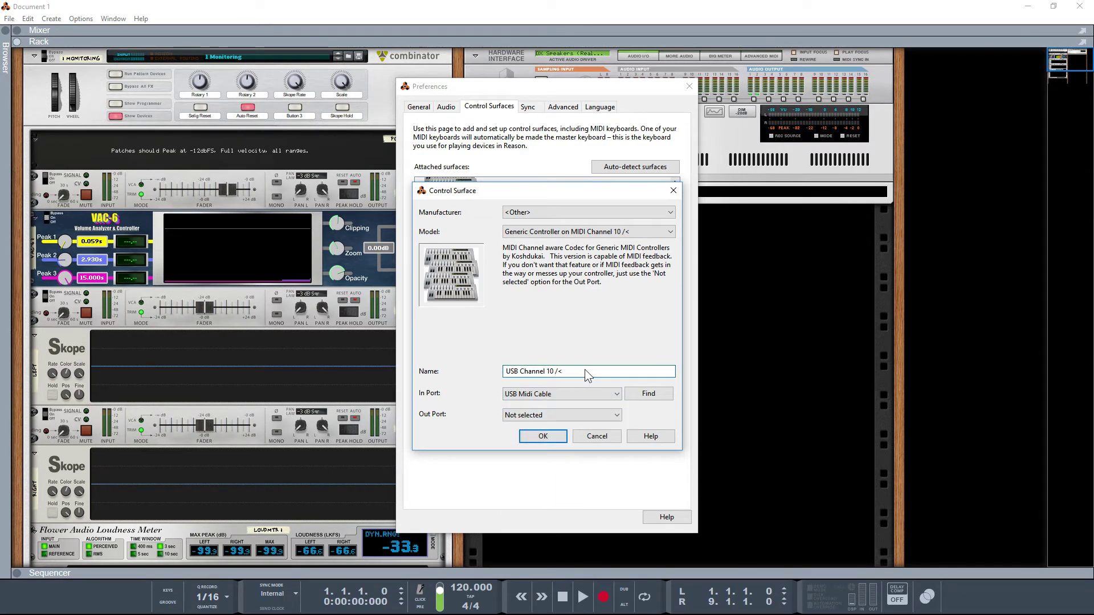
key(BackSpace)
key(BackSpace)
key(BackSpace)
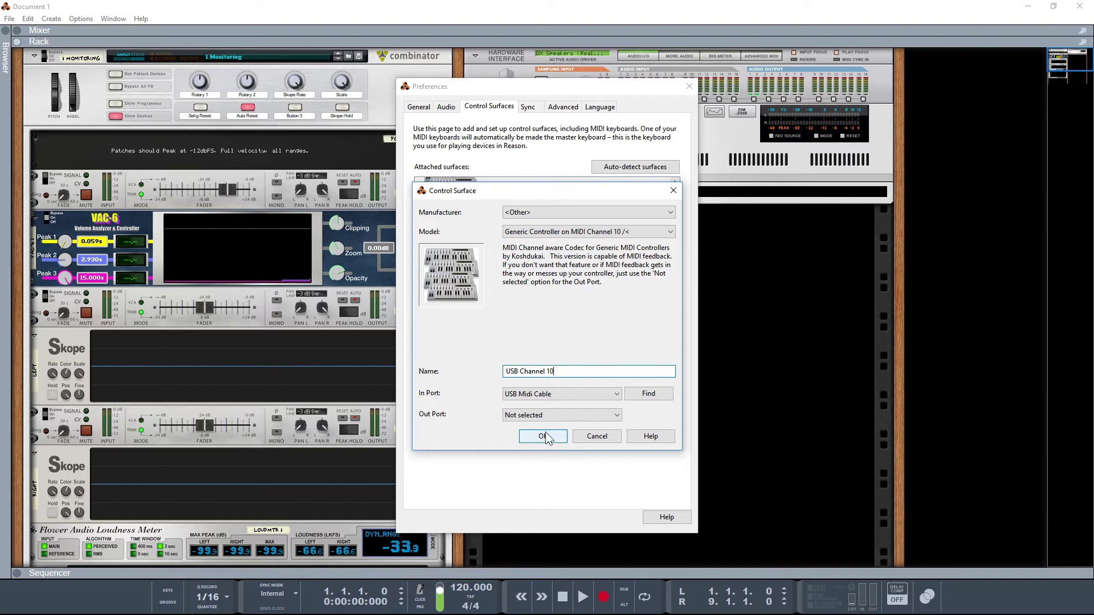
click(543, 435)
click(560, 330)
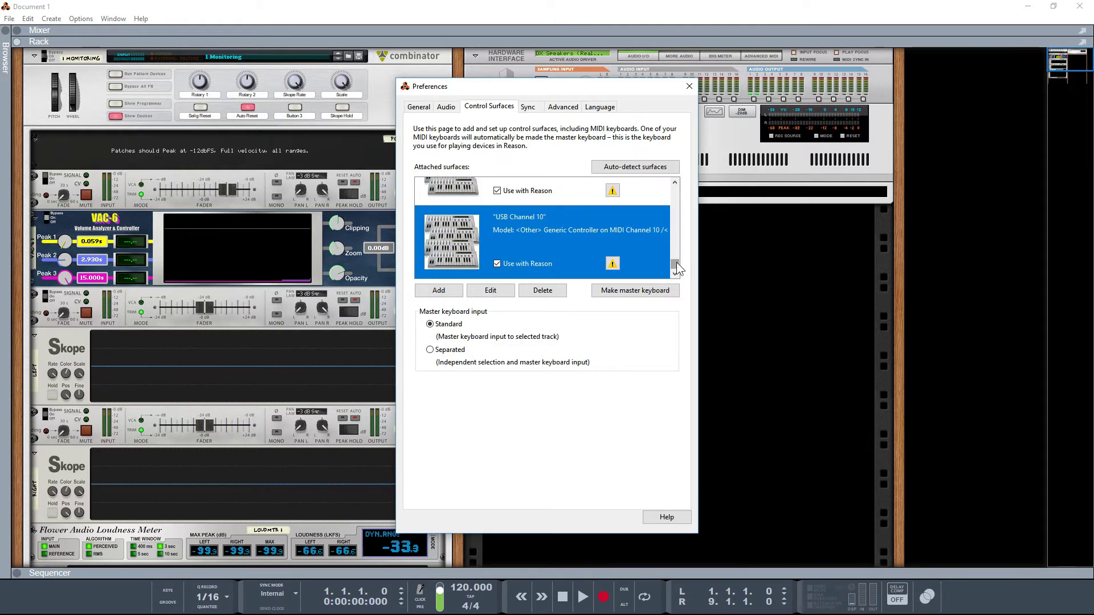
drag(676, 262, 674, 255)
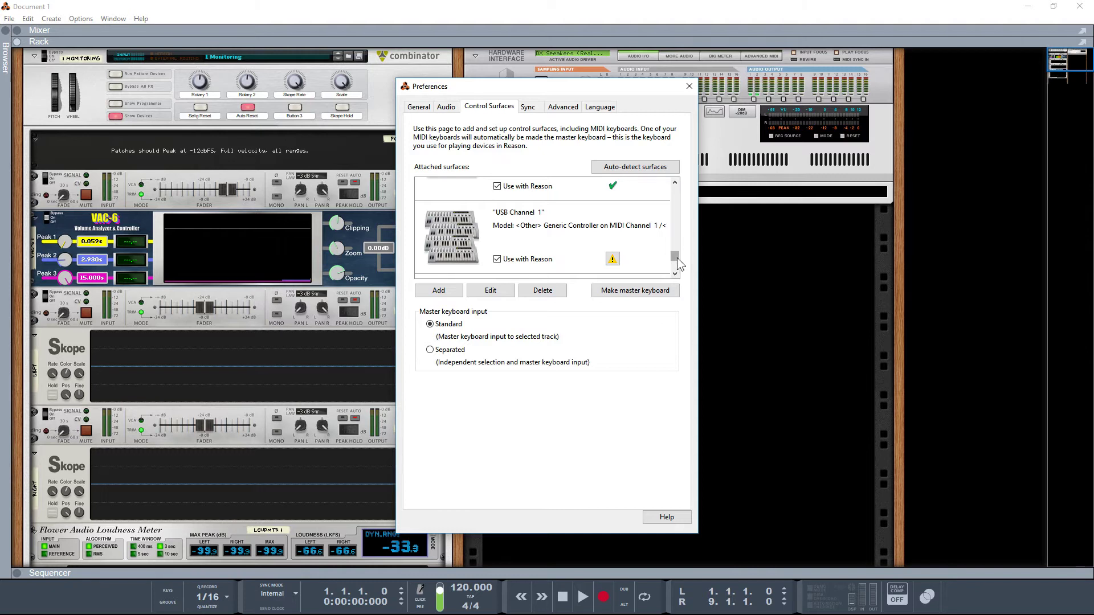
drag(676, 258, 688, 175)
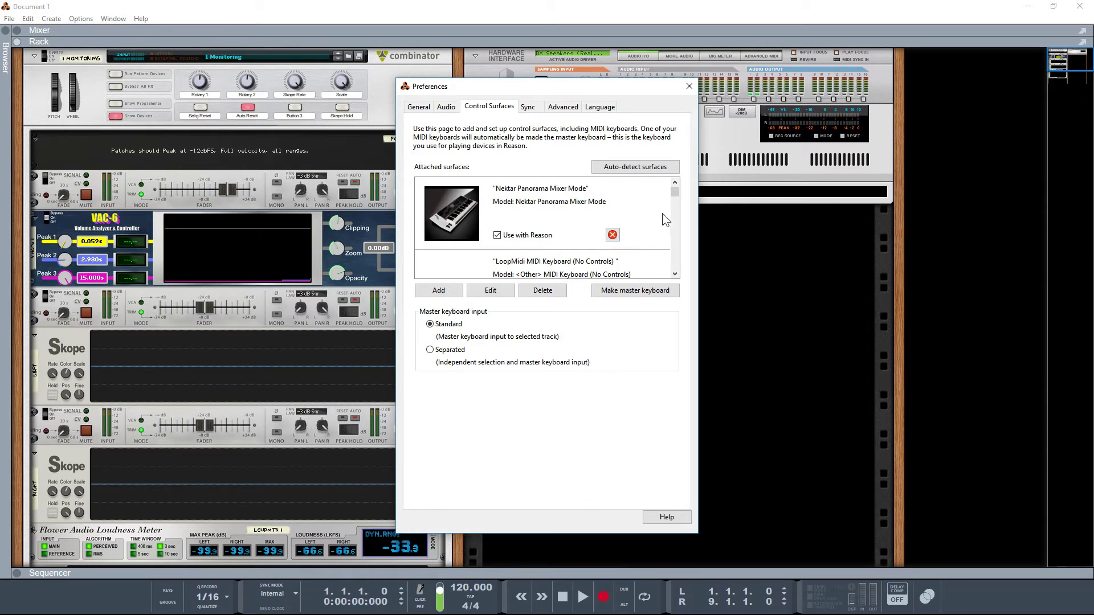
drag(678, 192, 682, 262)
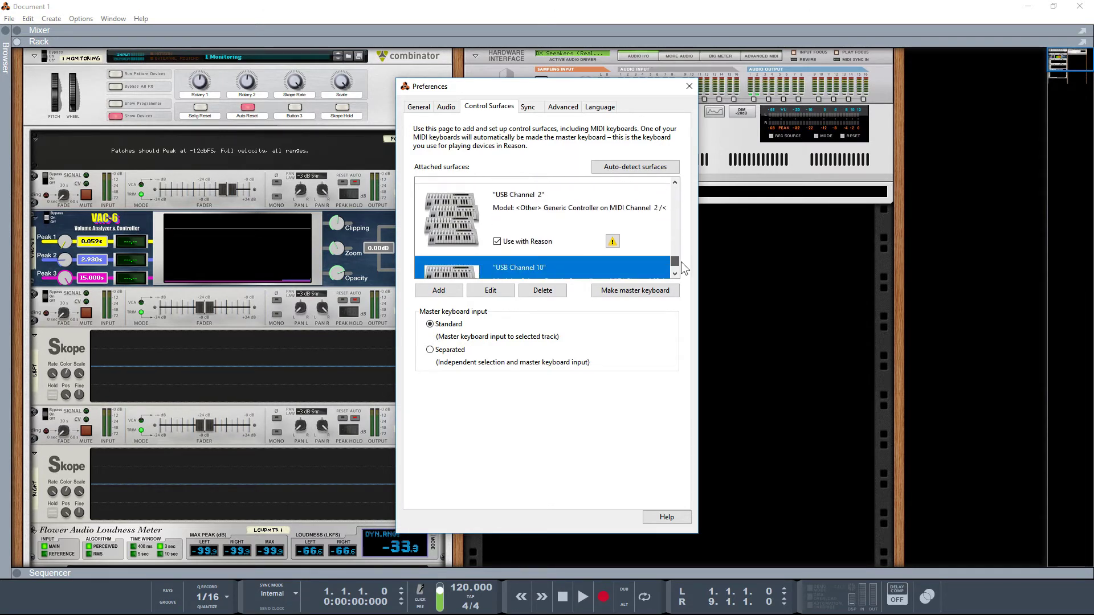
Close Preferences and add a Radical Piano instrument to the rack.
click(688, 87)
right_click(621, 264)
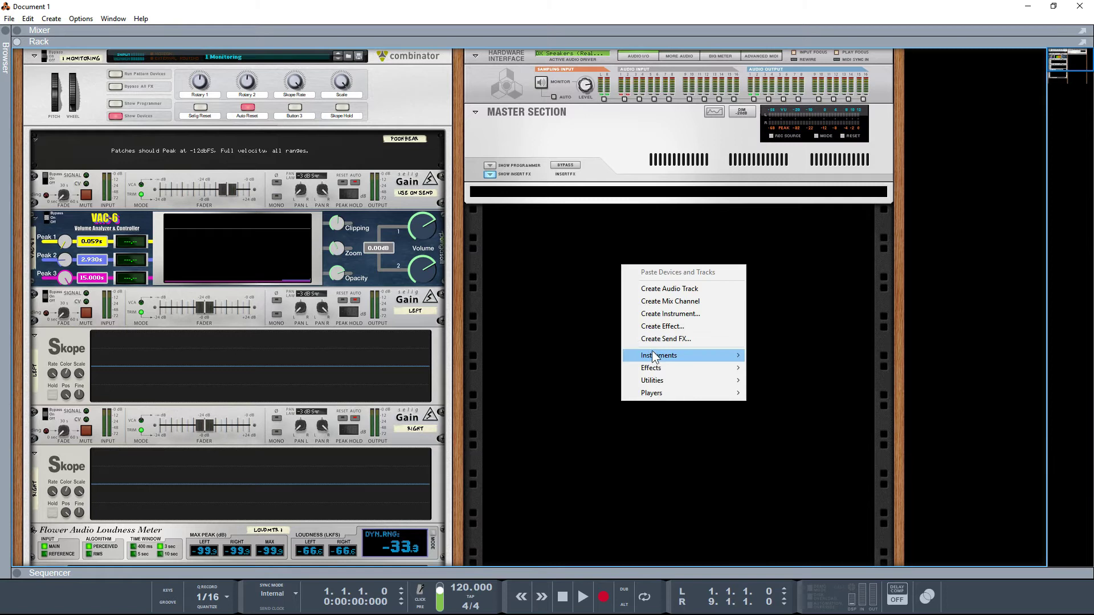
mouse_move(658, 356)
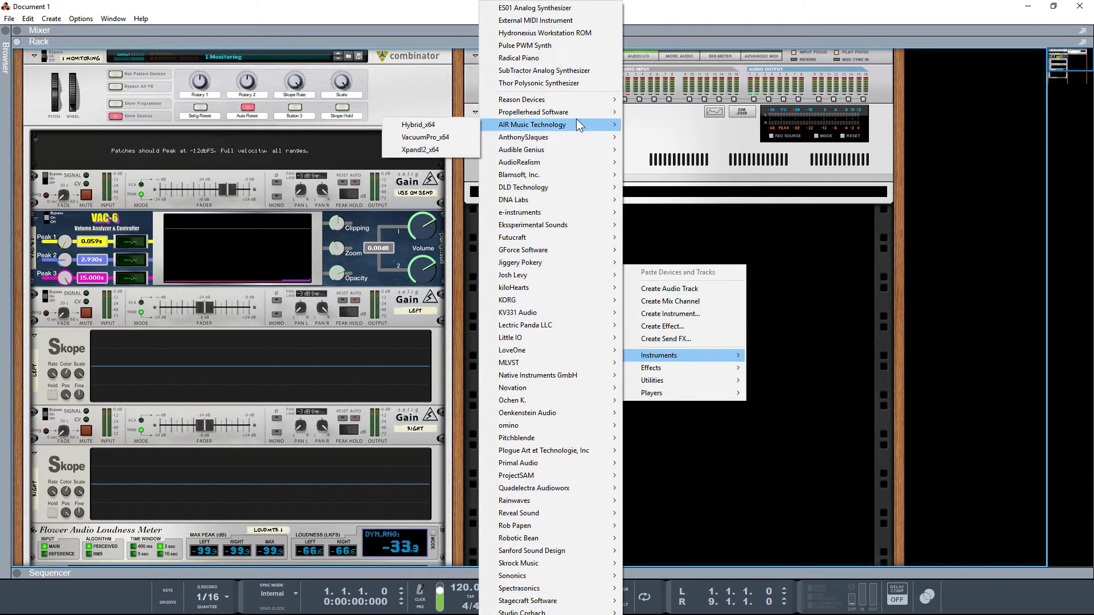
mouse_move(574, 111)
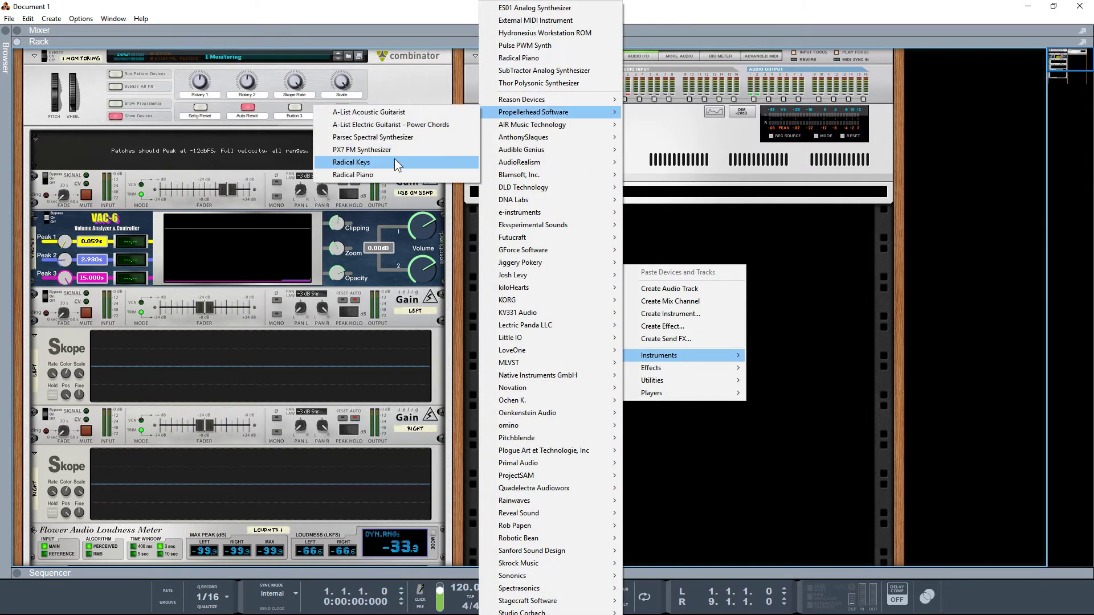
click(388, 173)
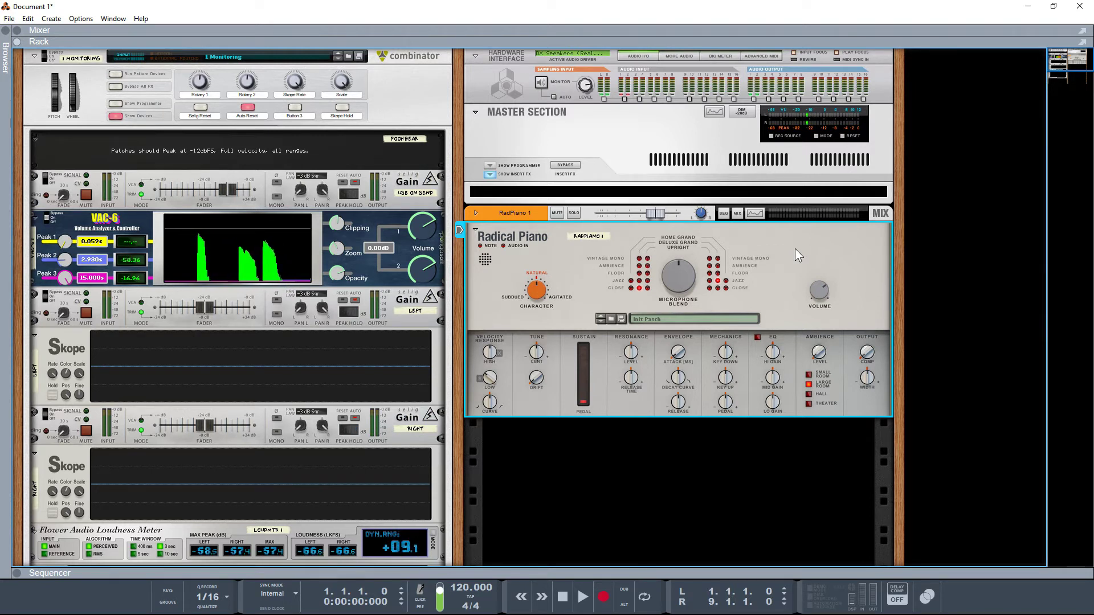
Lock the USB Channel 2 surface to the Radical Piano.
scroll(784, 251, down, 3)
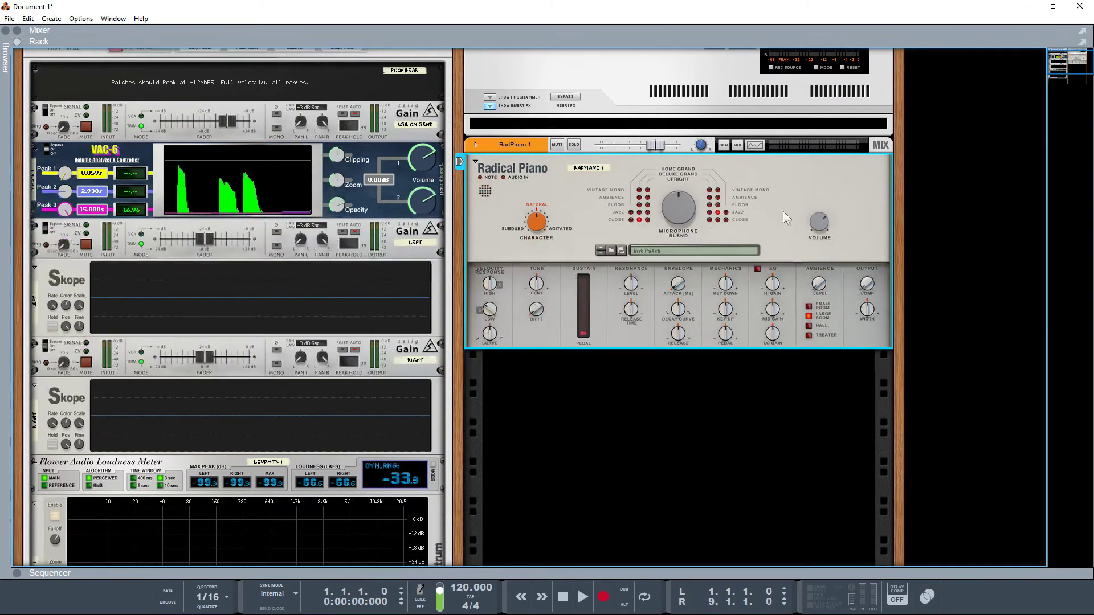
right_click(773, 195)
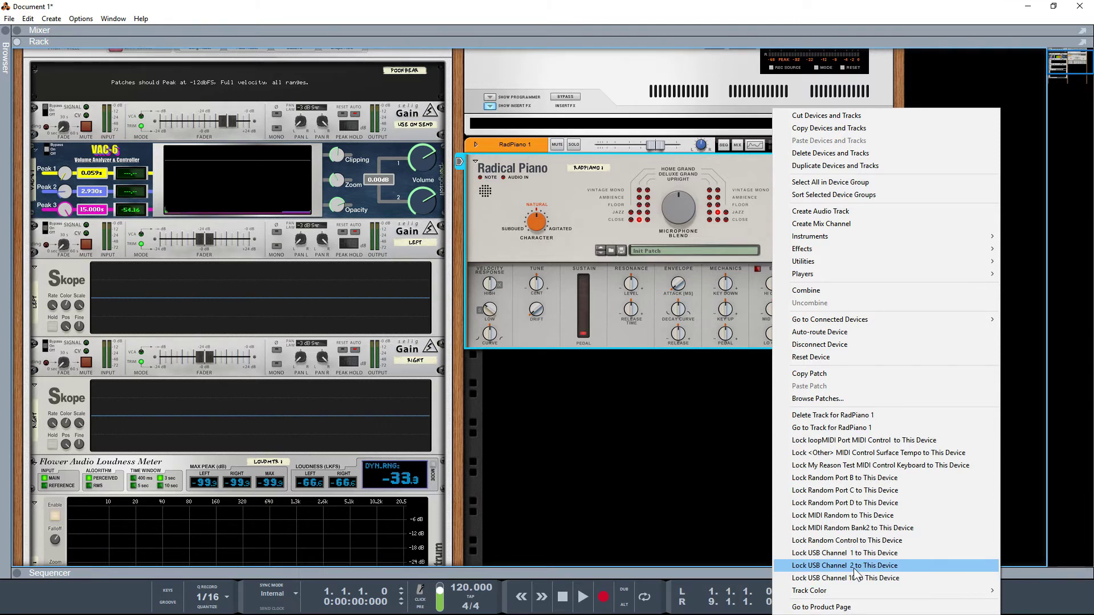
click(855, 567)
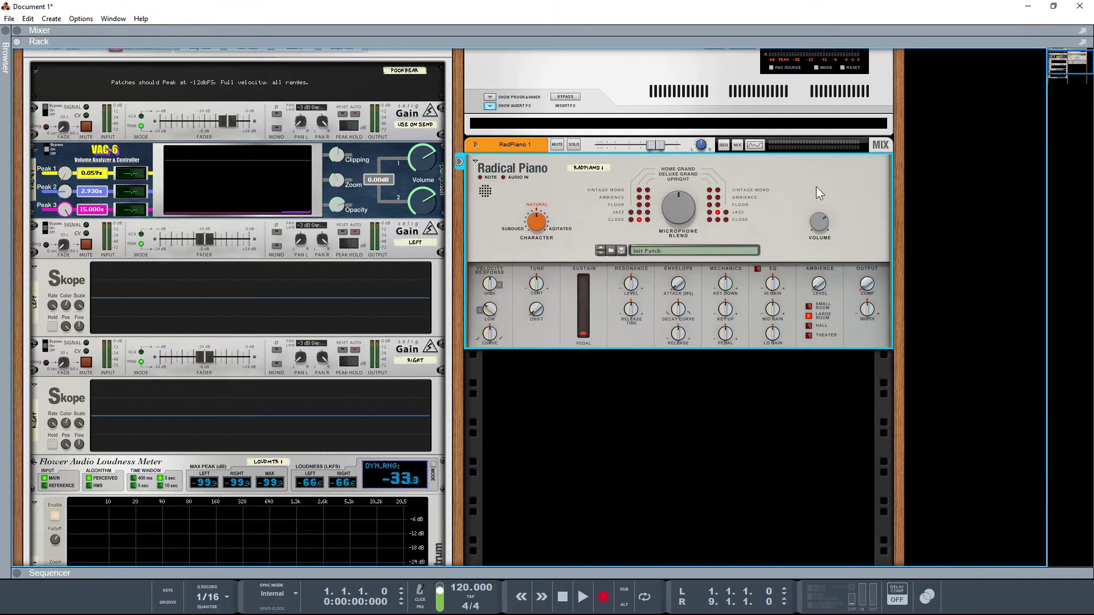
right_click(623, 394)
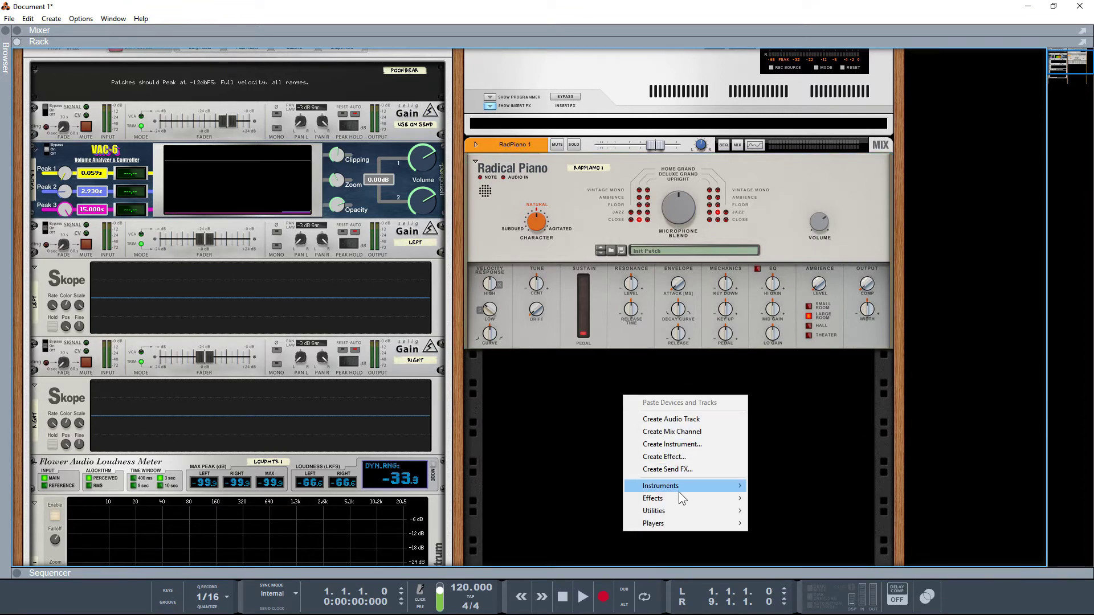
Add a Kong Drum Designer from Instruments > Reason Devices below the Radical Piano.
mouse_move(678, 491)
mouse_move(568, 104)
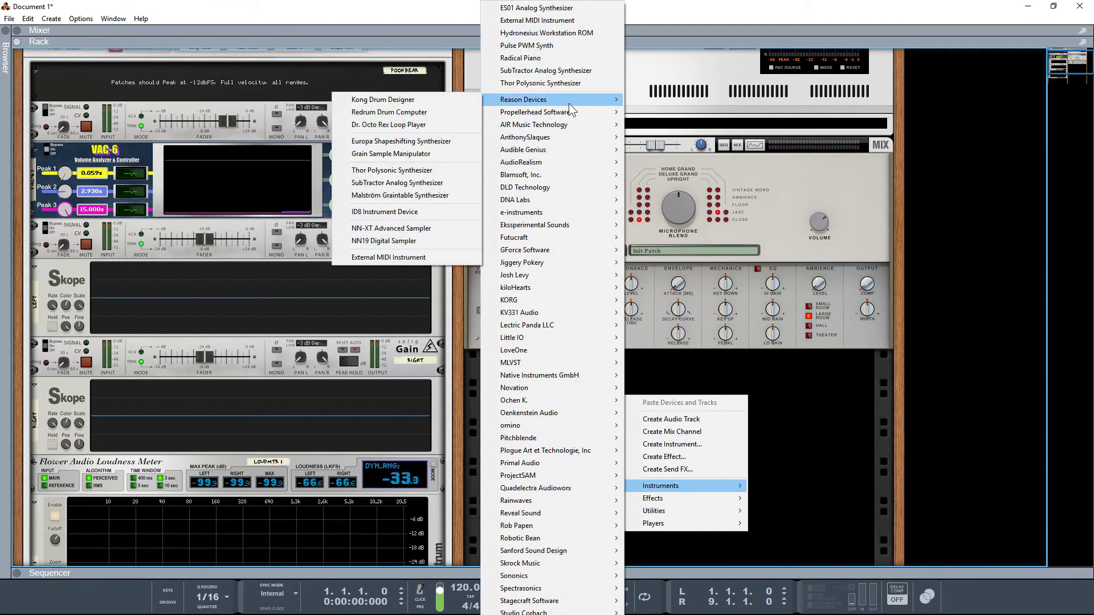
click(438, 100)
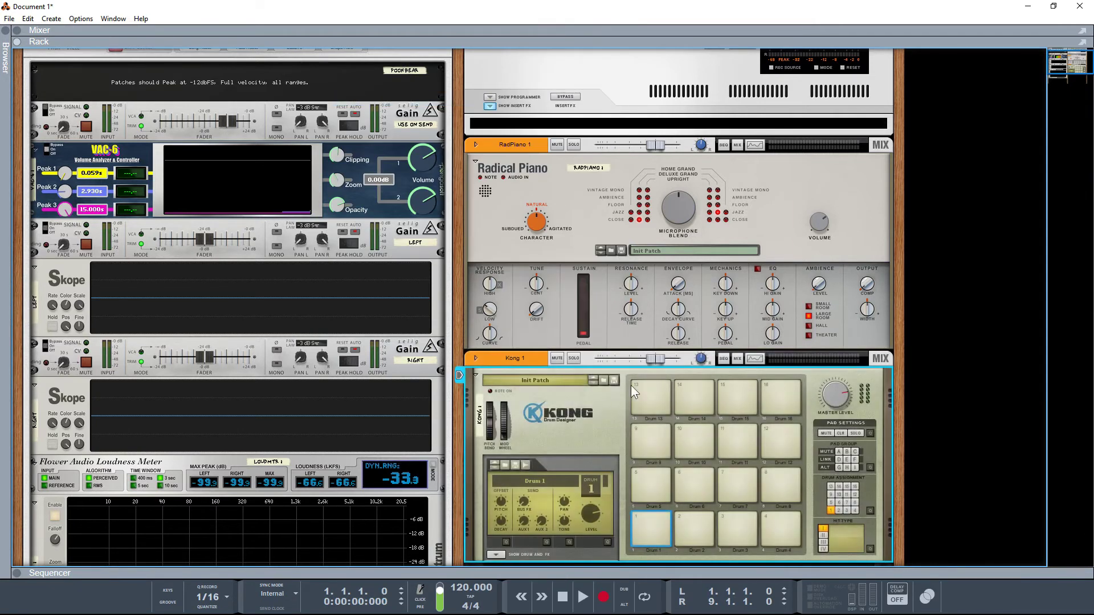
Load the Deep House.kong kit from Kong Patches onto the Kong.
click(603, 380)
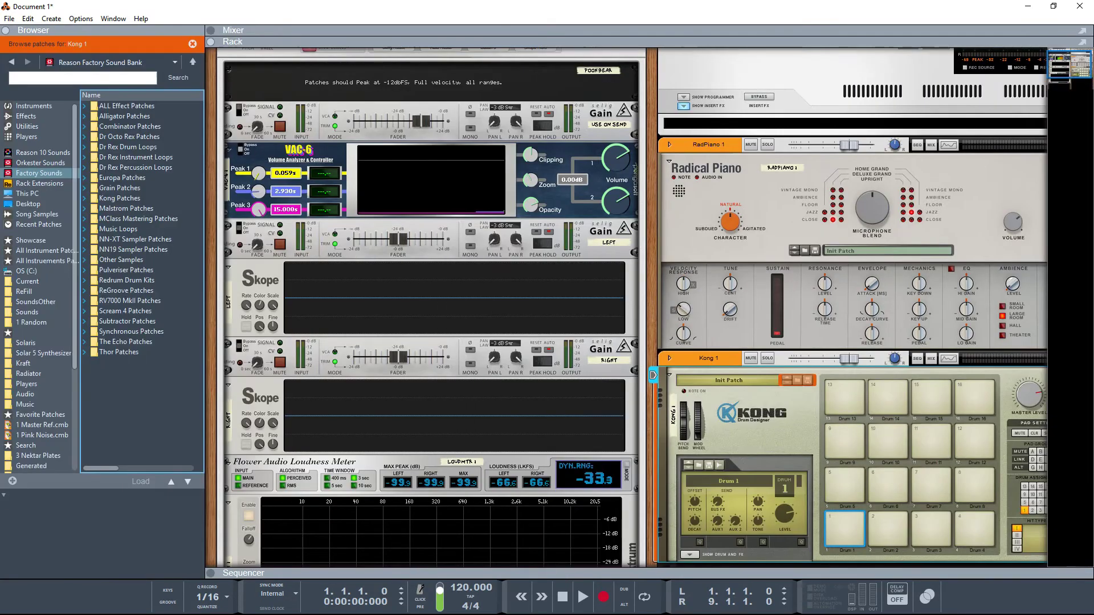
click(82, 197)
click(85, 198)
click(122, 254)
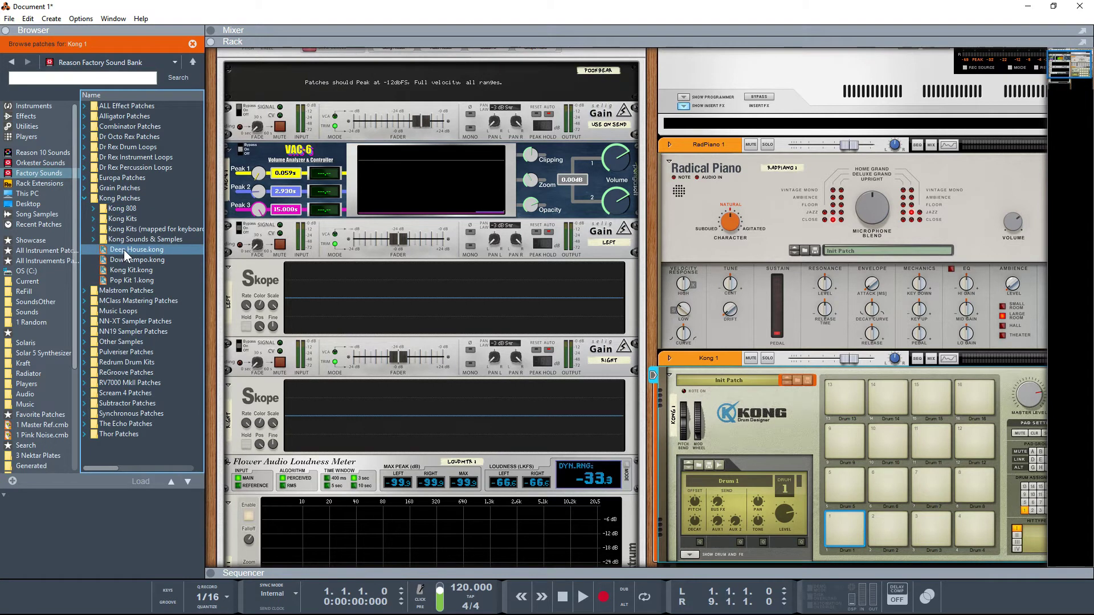
drag(125, 249, 738, 445)
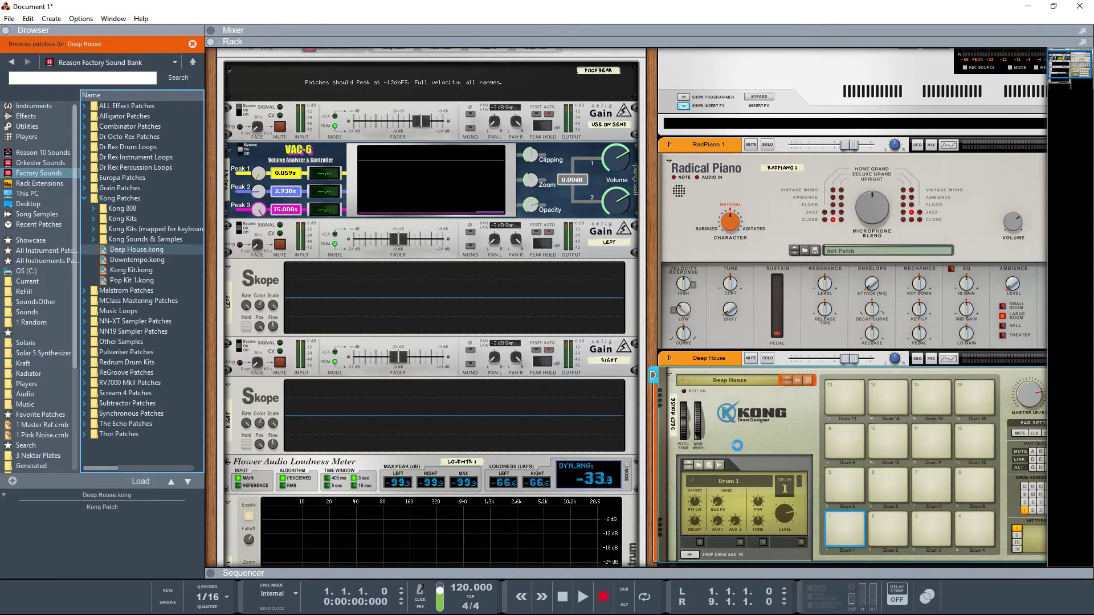
Lock USB Channel 10 to the Deep House Kong kit.
right_click(772, 436)
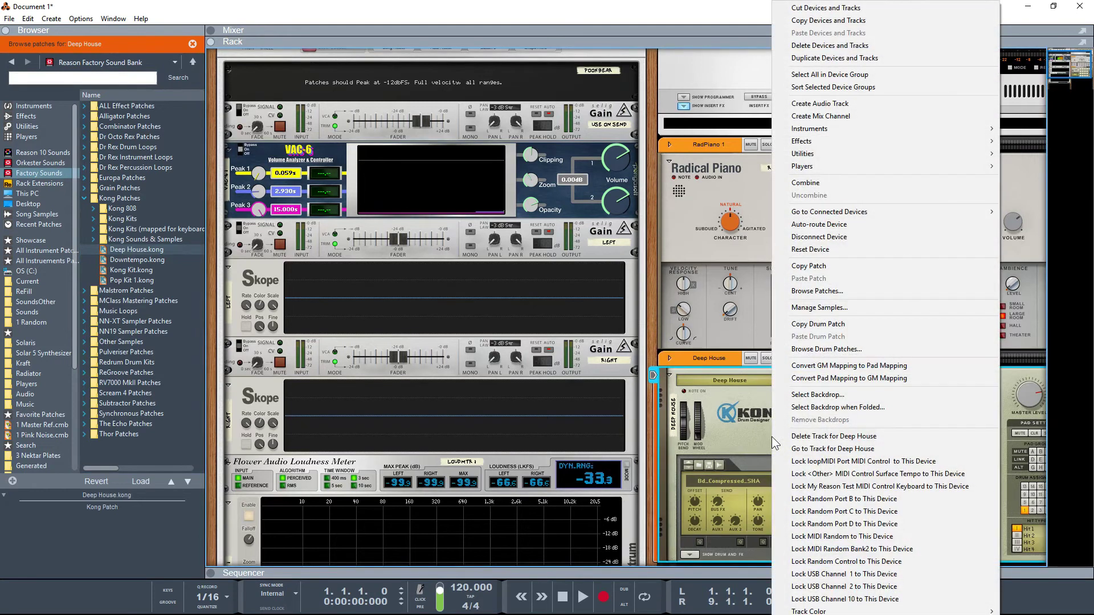
click(853, 599)
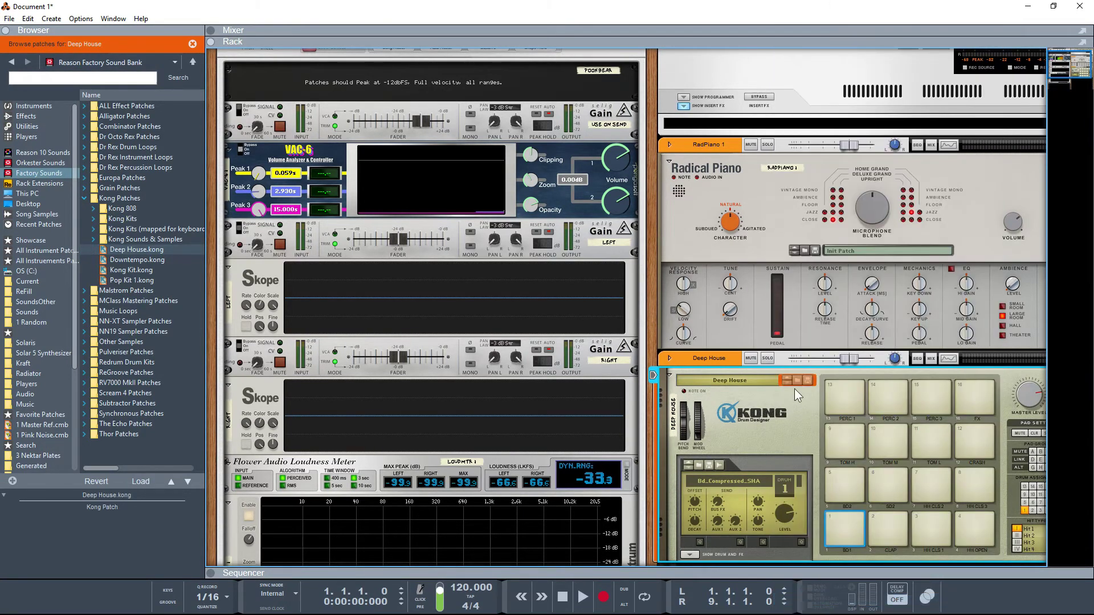
scroll(767, 422, down, 3)
click(780, 494)
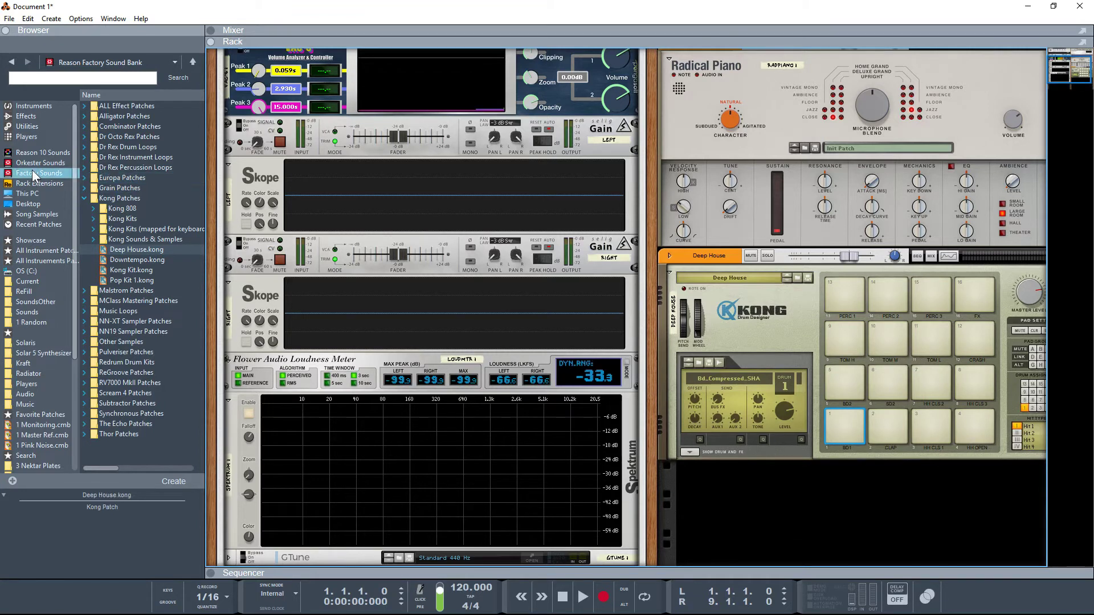
Search the browser for 'dual a' and add Dual Acoustic.cmb below the Kong kit.
click(51, 80)
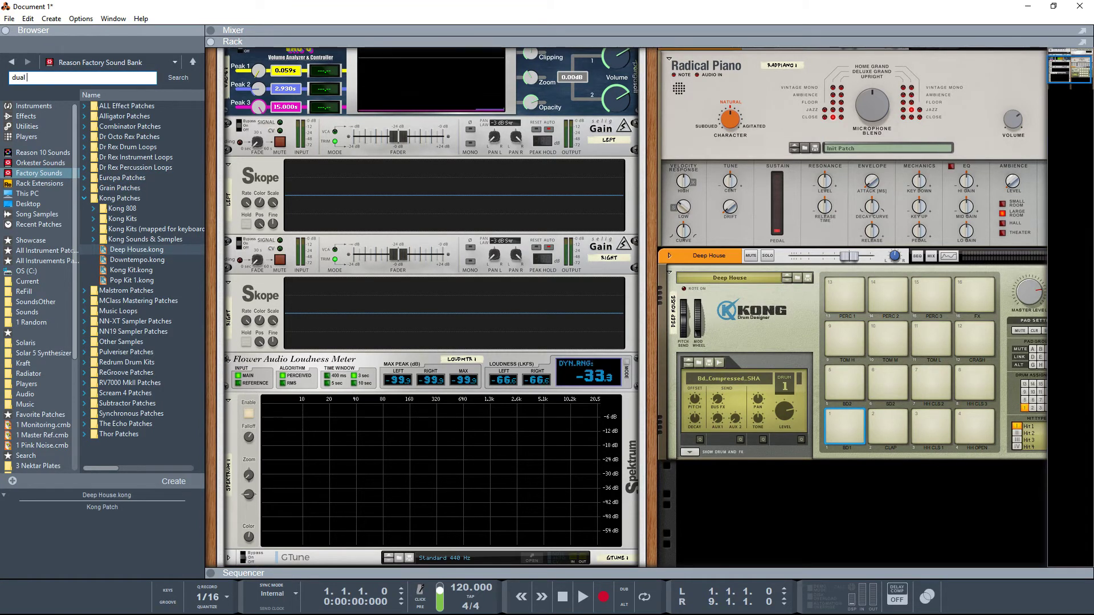
key(Return)
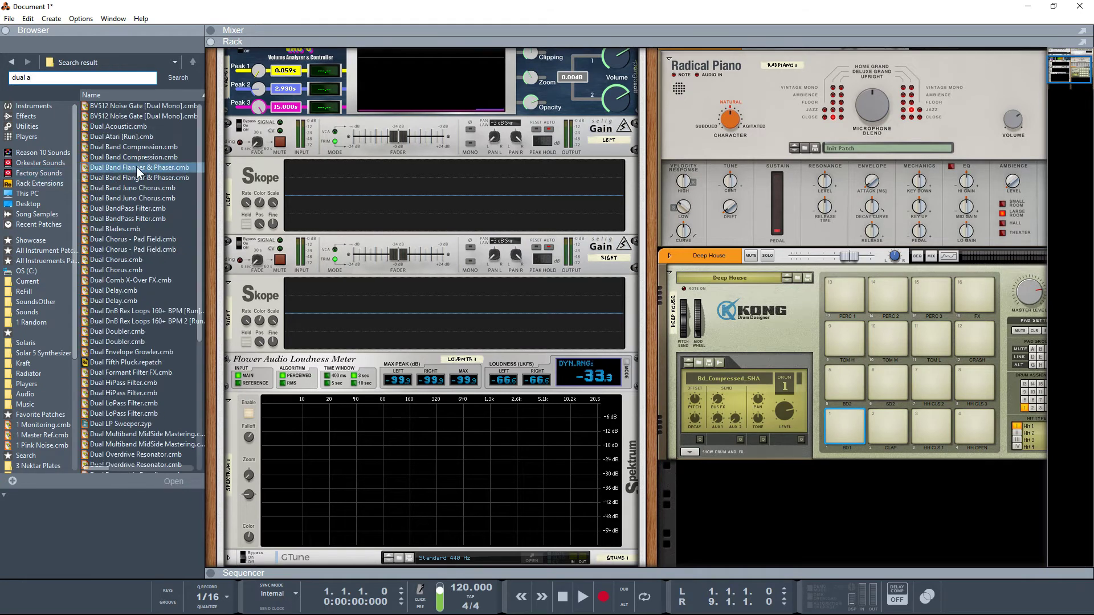
drag(125, 129, 733, 501)
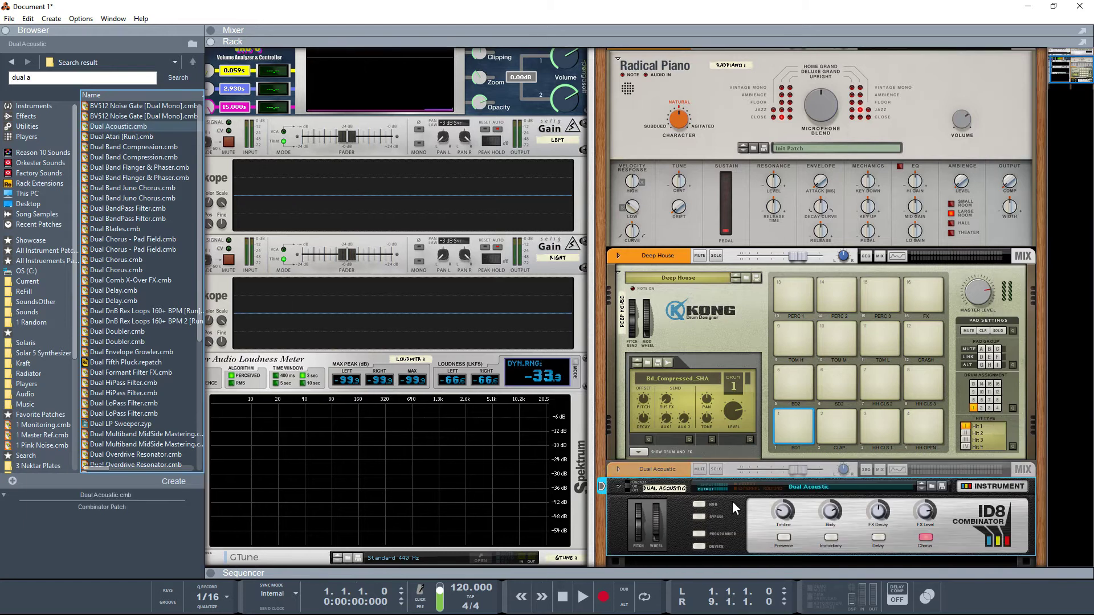
Lock USB Channel 1 to the Dual Acoustic combinator.
right_click(728, 546)
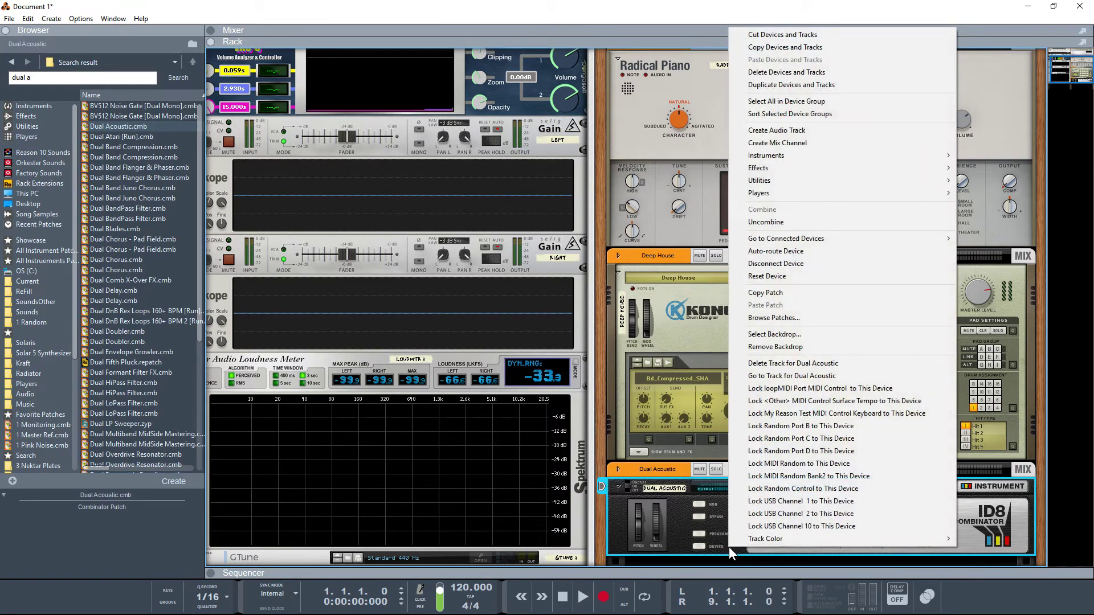
click(814, 502)
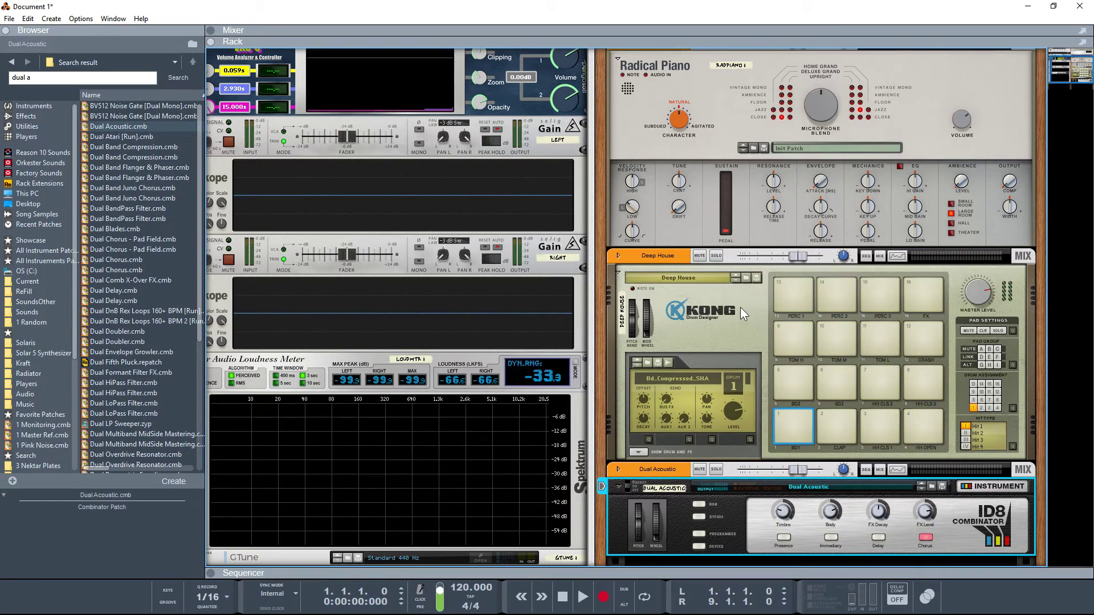
scroll(693, 351, down, 3)
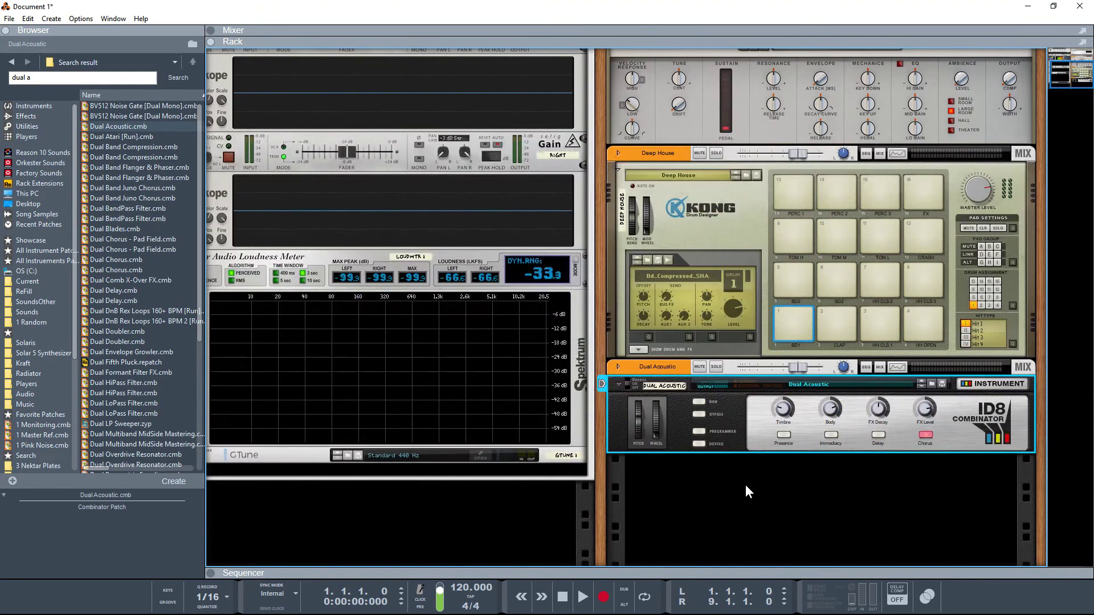
Add Thor 1 from Instruments > Reason Devices below Dual Acoustic, then check its lock options.
right_click(736, 494)
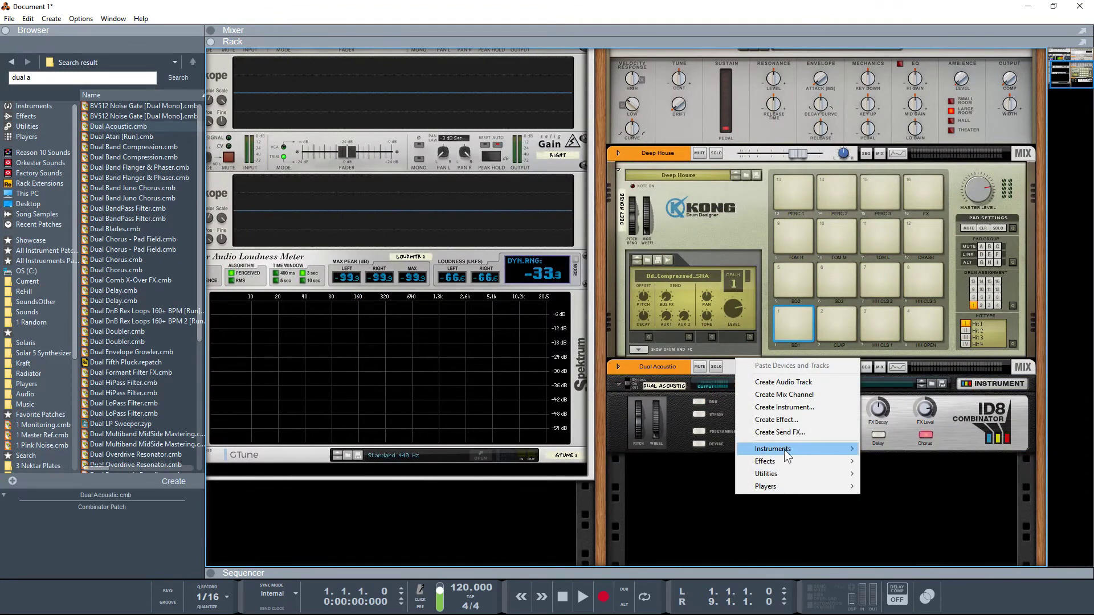
mouse_move(784, 449)
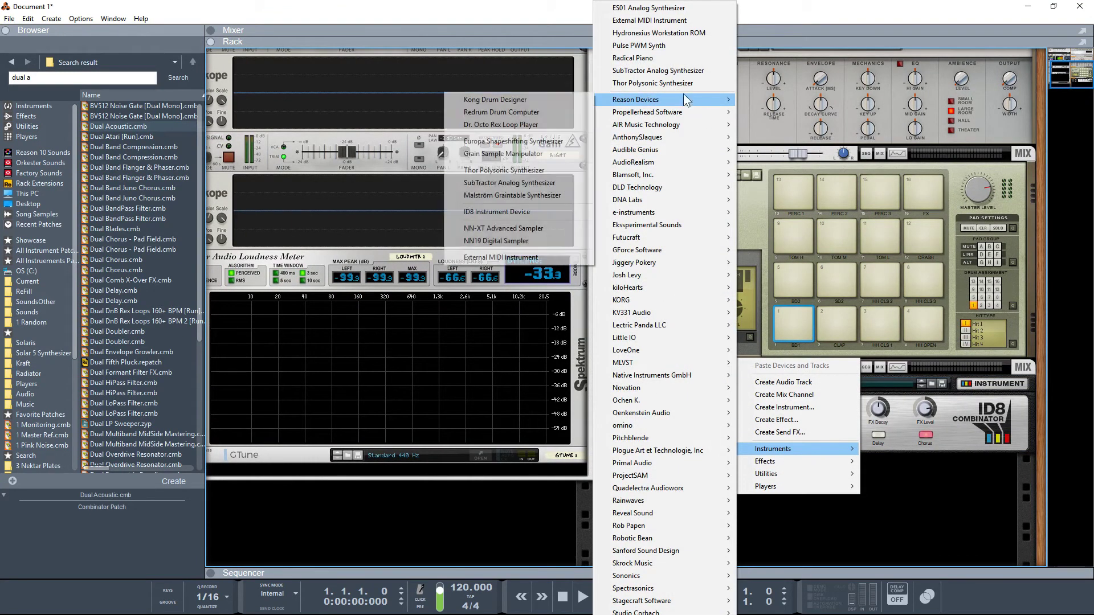
click(668, 83)
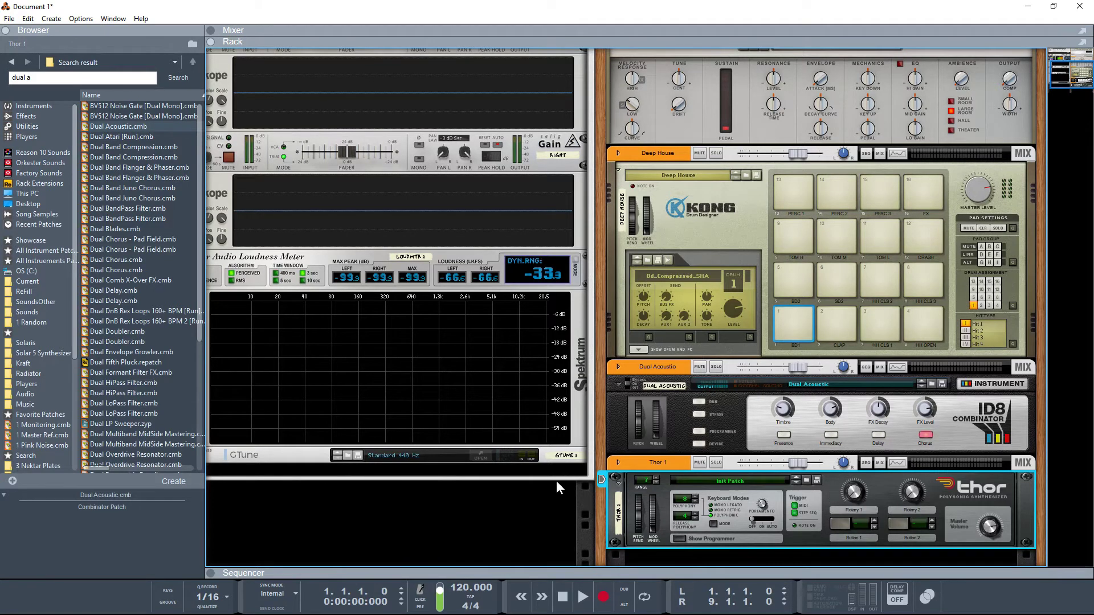
right_click(832, 492)
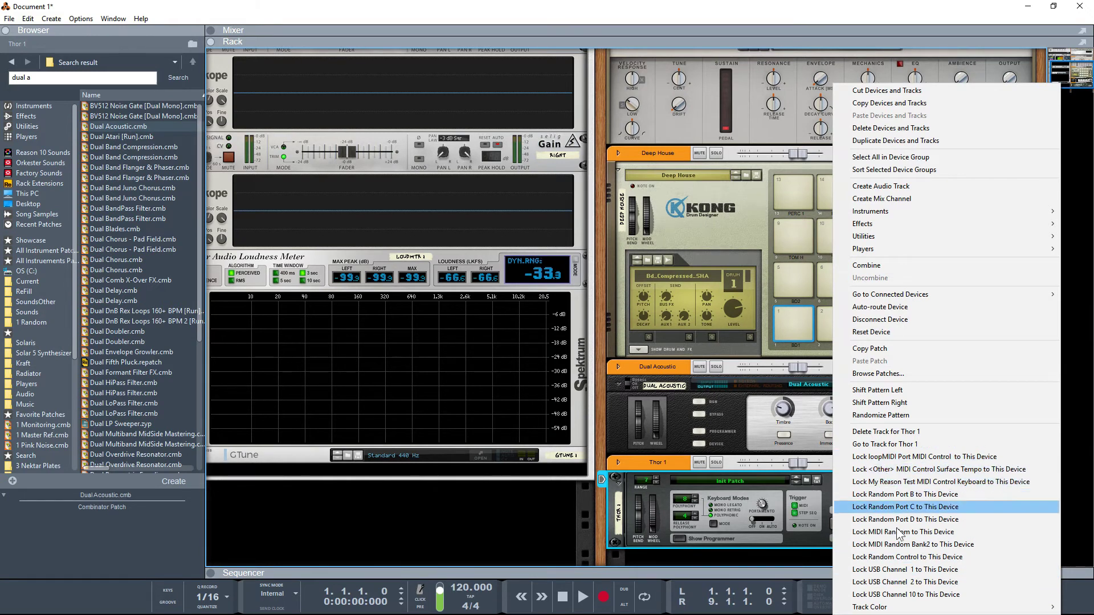
click(825, 487)
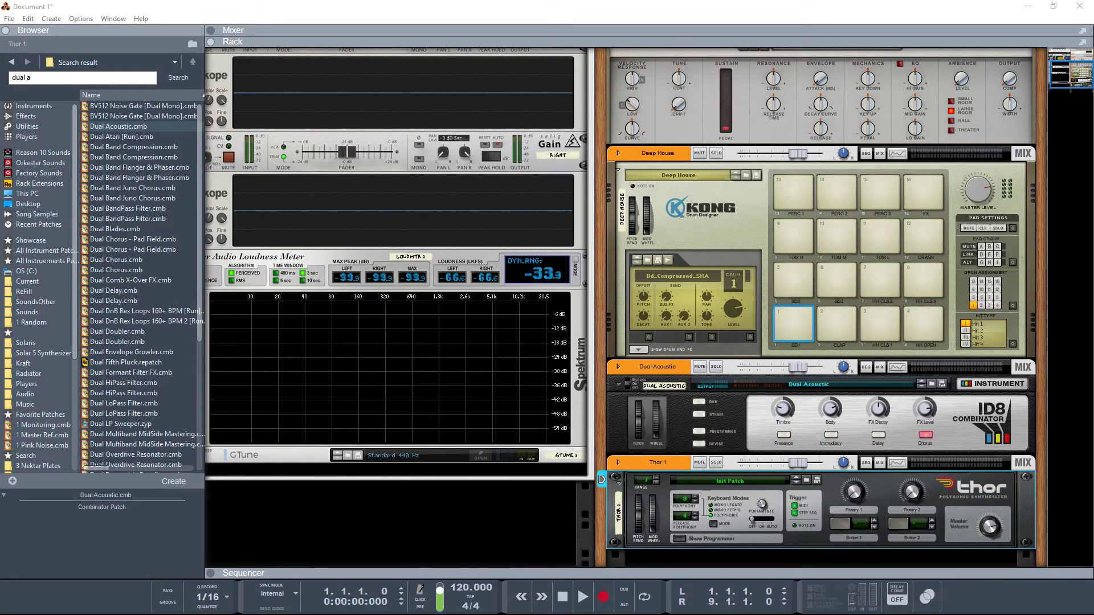
Expand the sequencer to show the RadPiano 1, Deep House, Dual Acoustic and Thor 1 tracks.
key(alt+Tab)
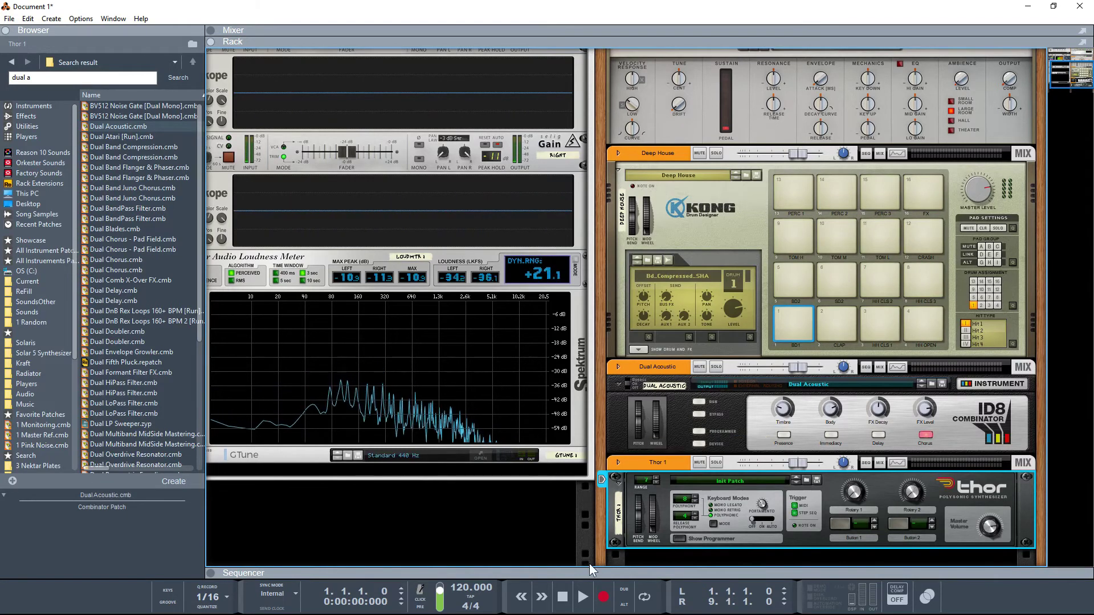
drag(590, 573, 609, 302)
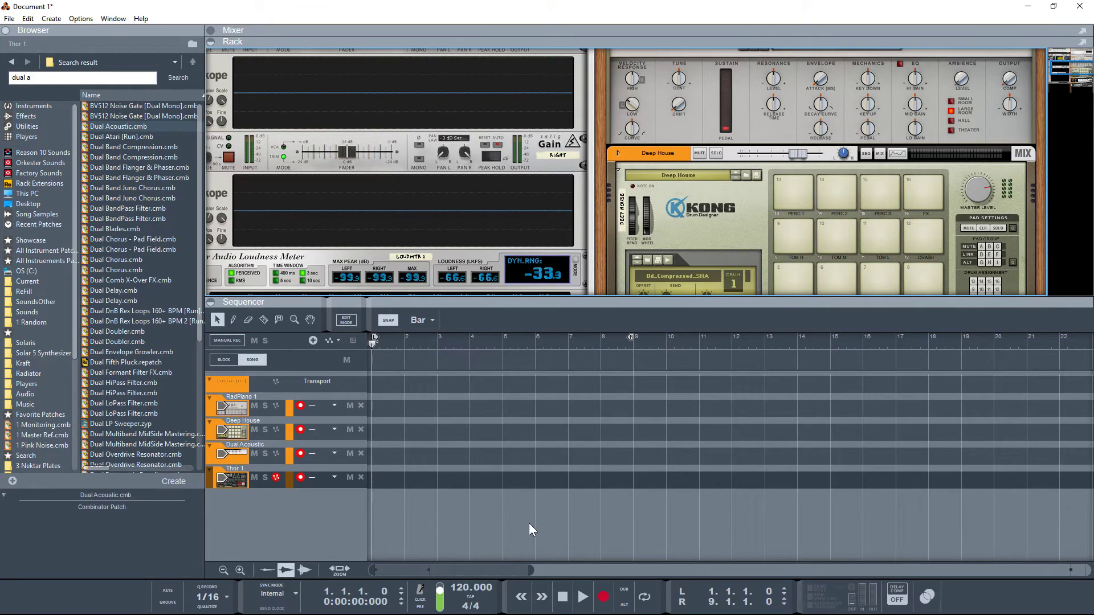
Record on all four tracks, stop with Space, and collapse the sequencer so the rack fills the window.
click(604, 597)
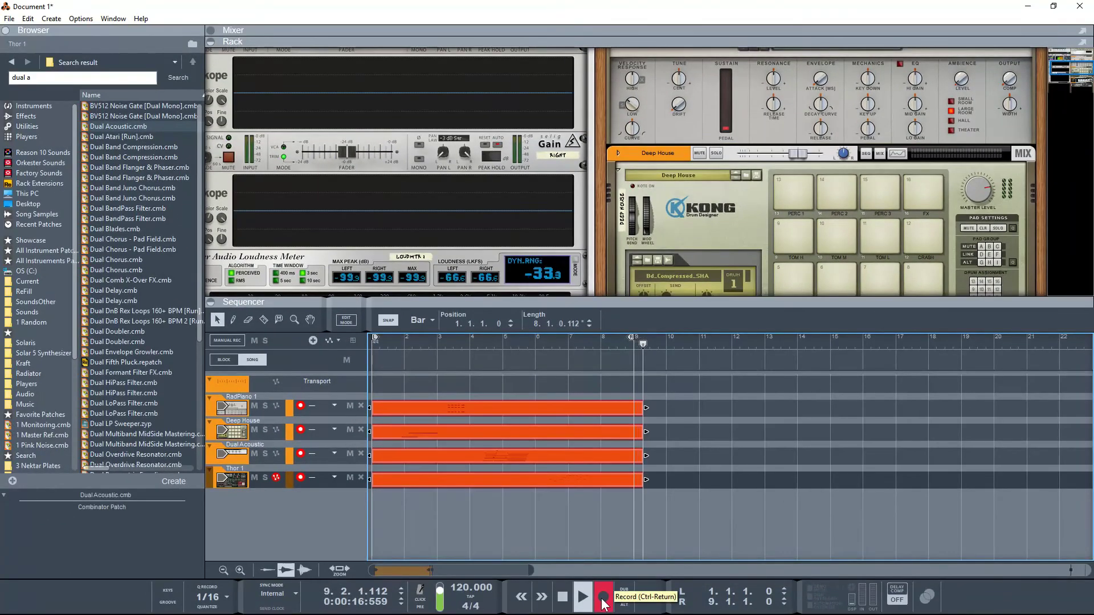
key(space)
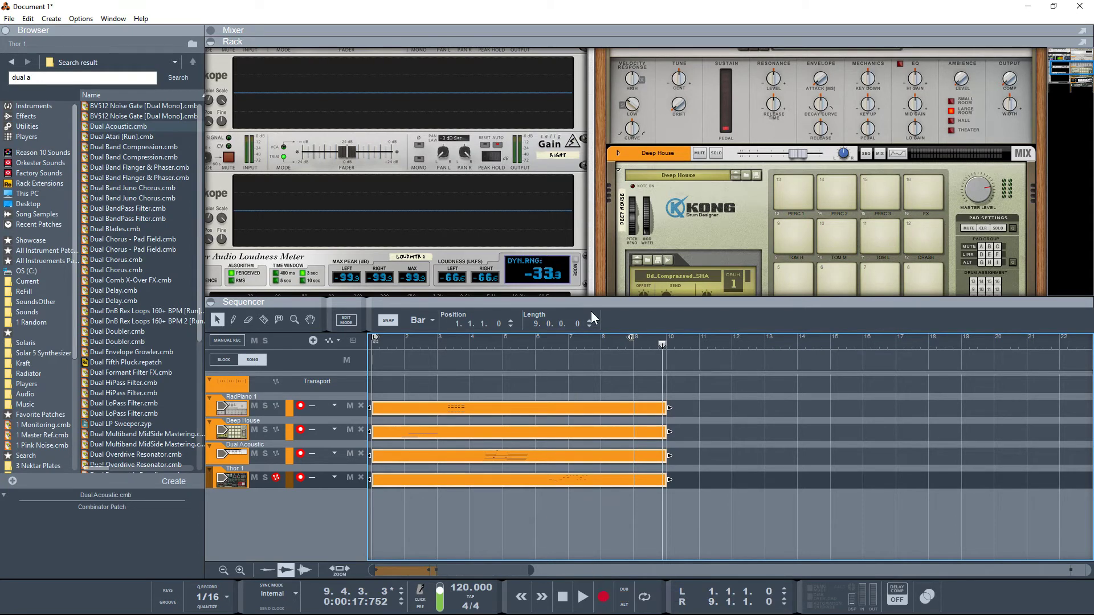
drag(588, 303, 594, 416)
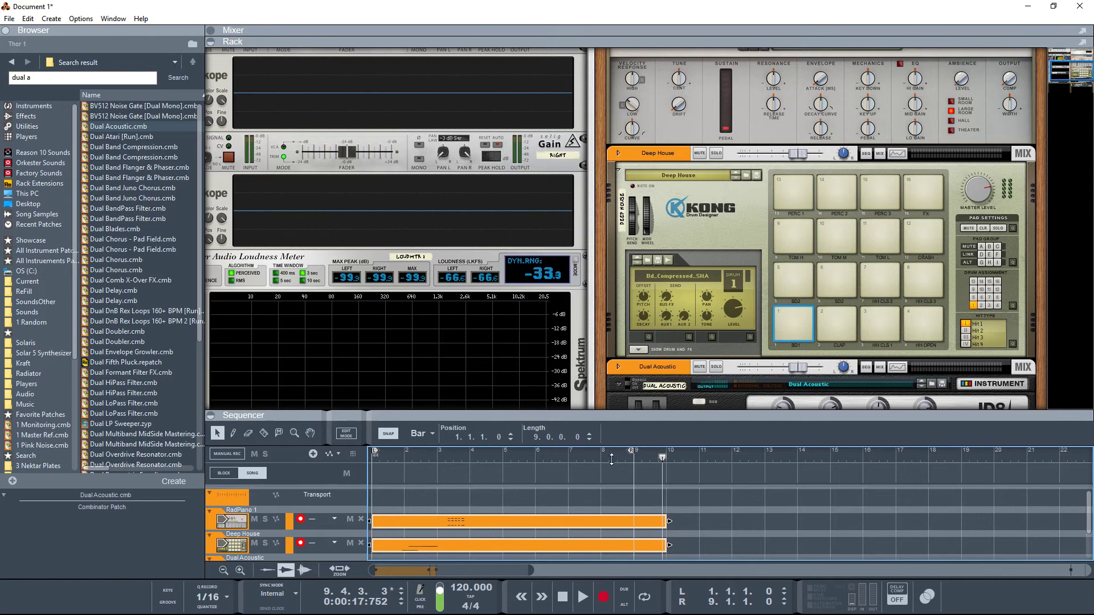
drag(637, 515, 655, 605)
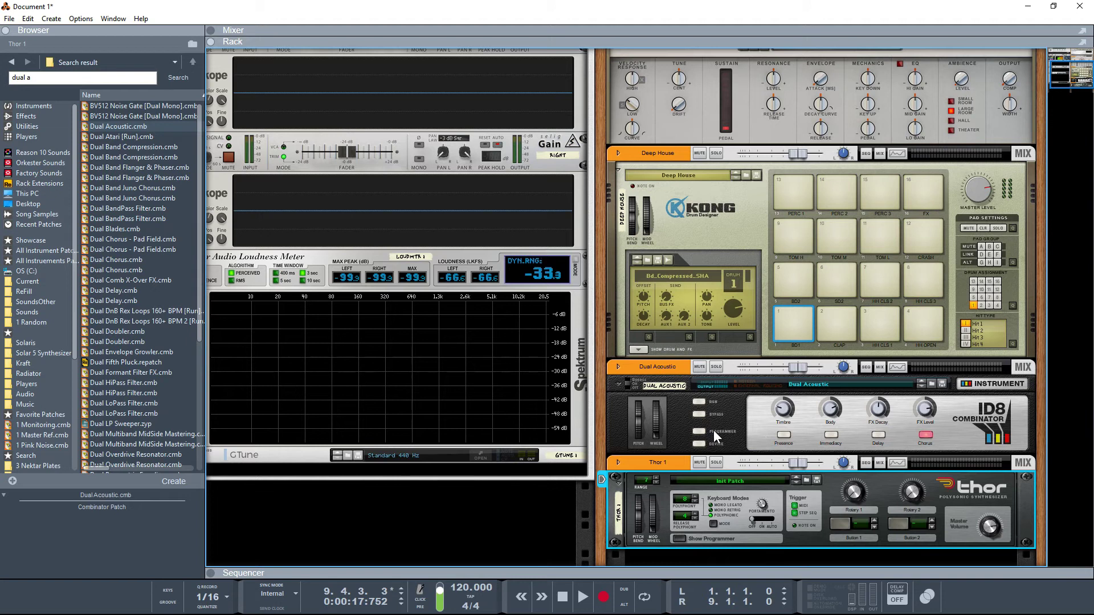
Choose Lock USB Channel 2 to This Device on the Dual Acoustic combinator.
right_click(742, 422)
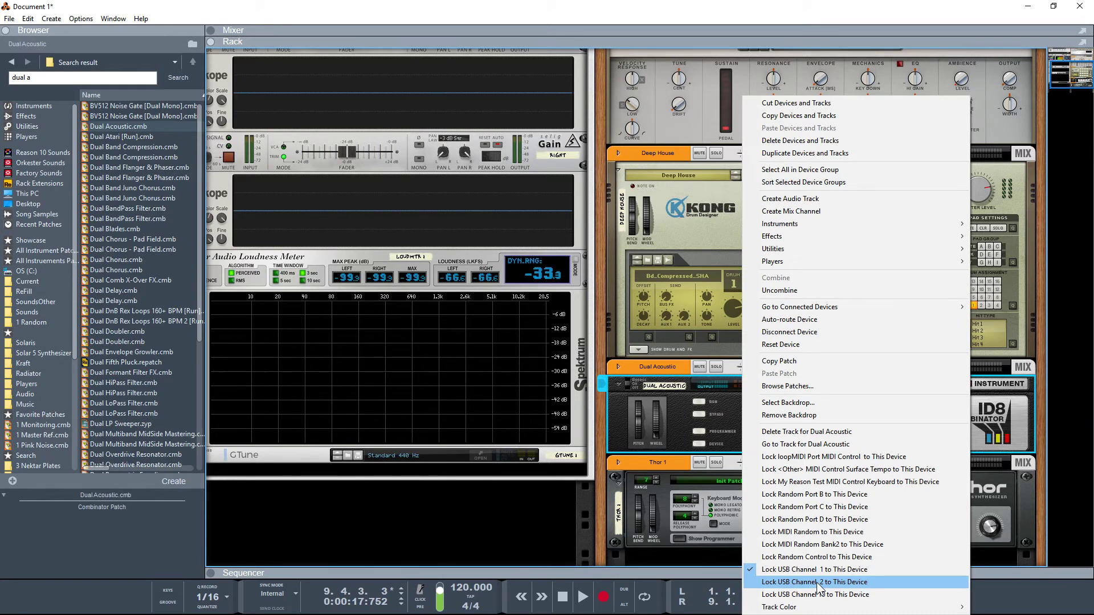
click(816, 582)
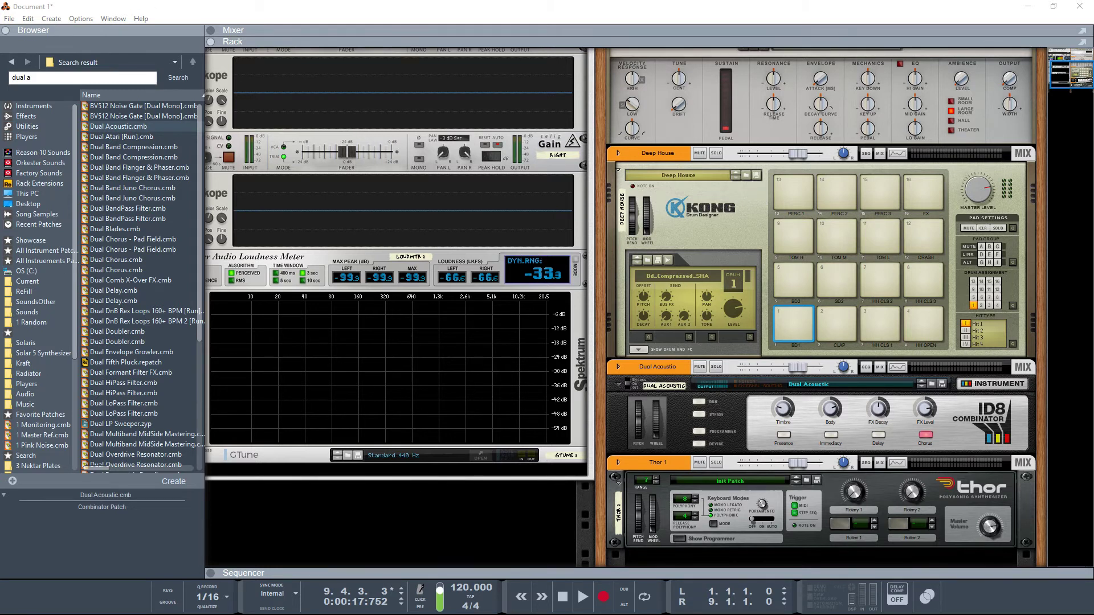
Replace loopMIDI's default port name and add loopback ports Roland, Korg and Casio.
drag(137, 362, 543, 210)
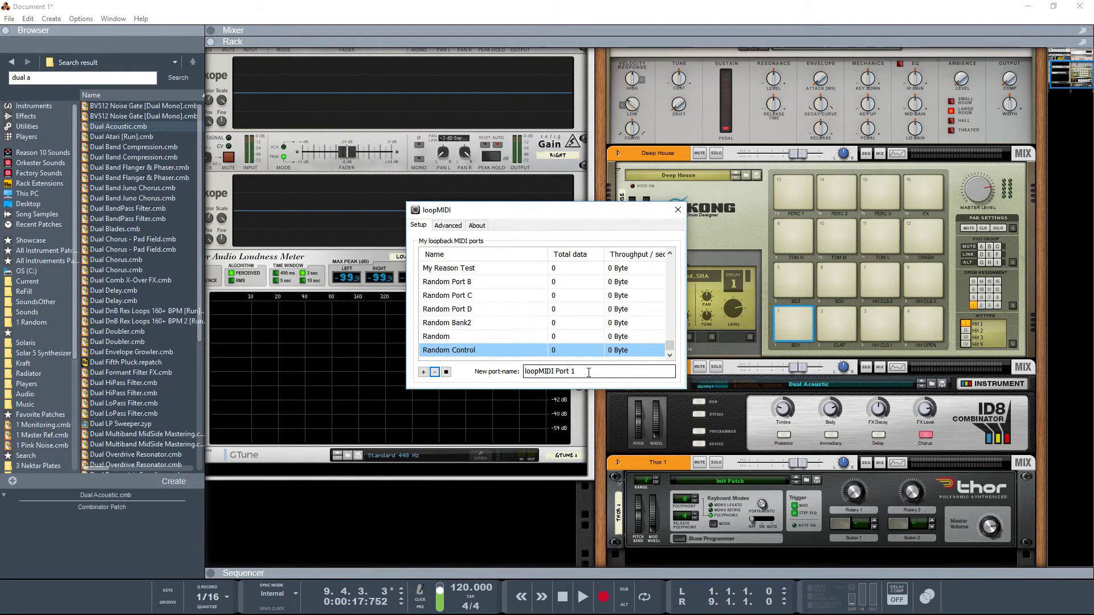
drag(589, 372, 481, 373)
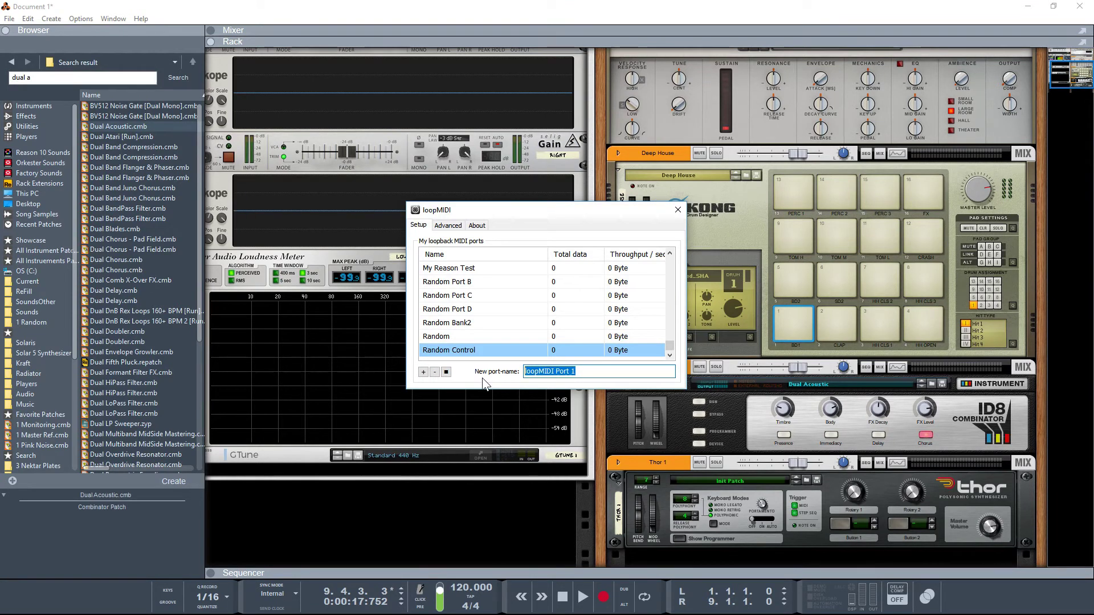
text(Roland)
click(423, 373)
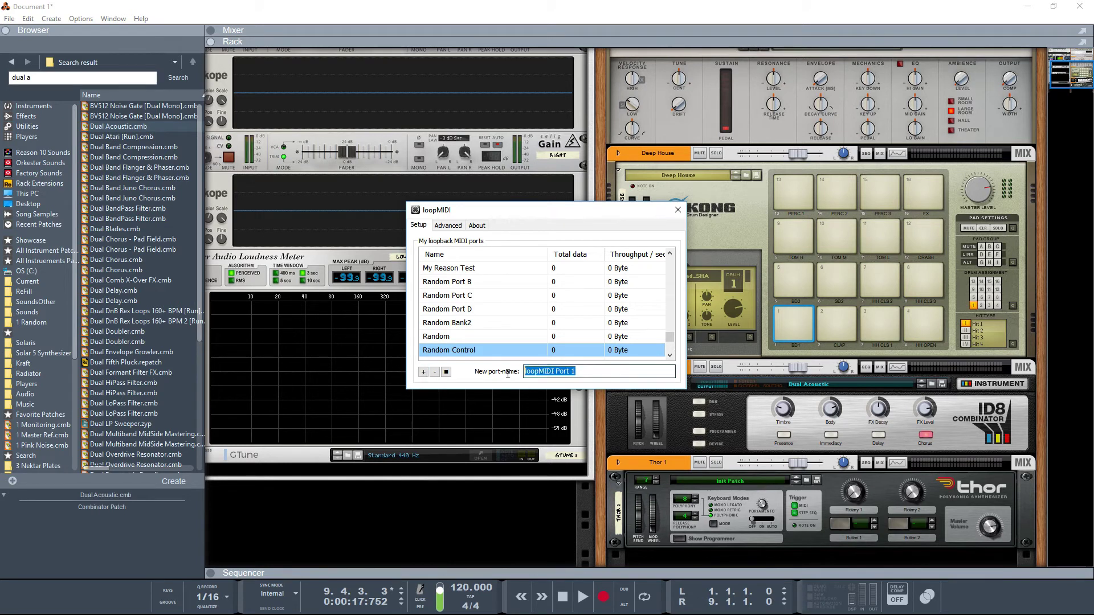
text(Korg)
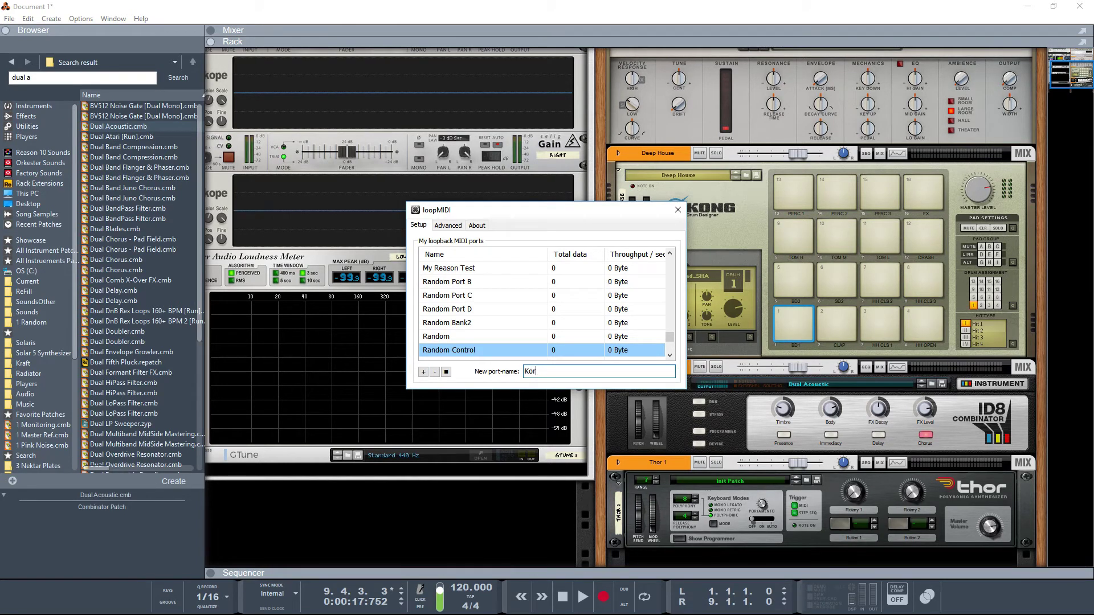
click(423, 372)
text(Casio)
click(423, 372)
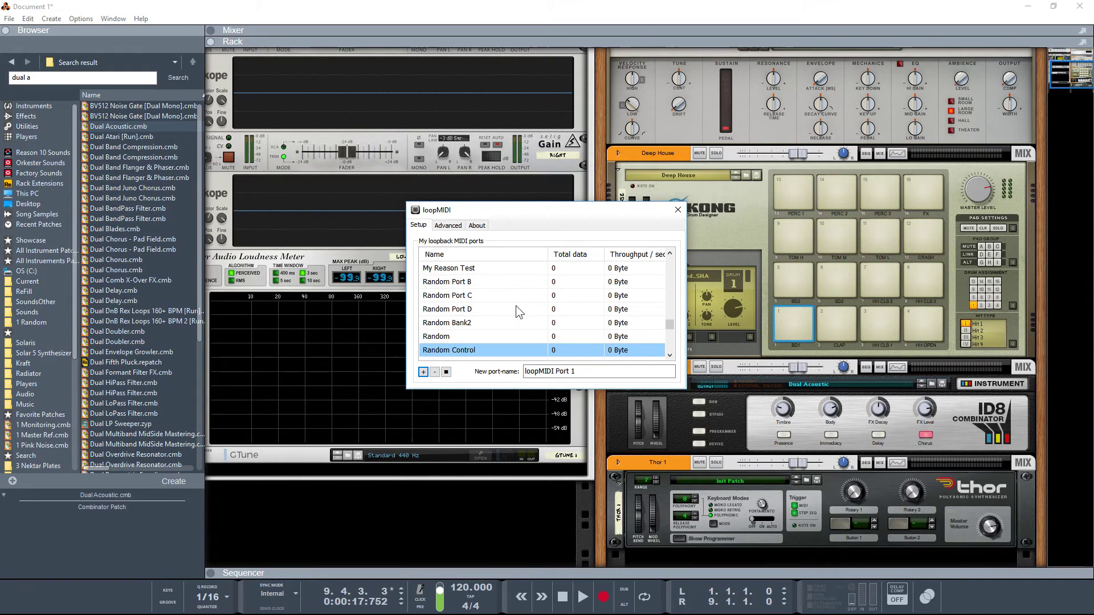
scroll(669, 356, down, 1)
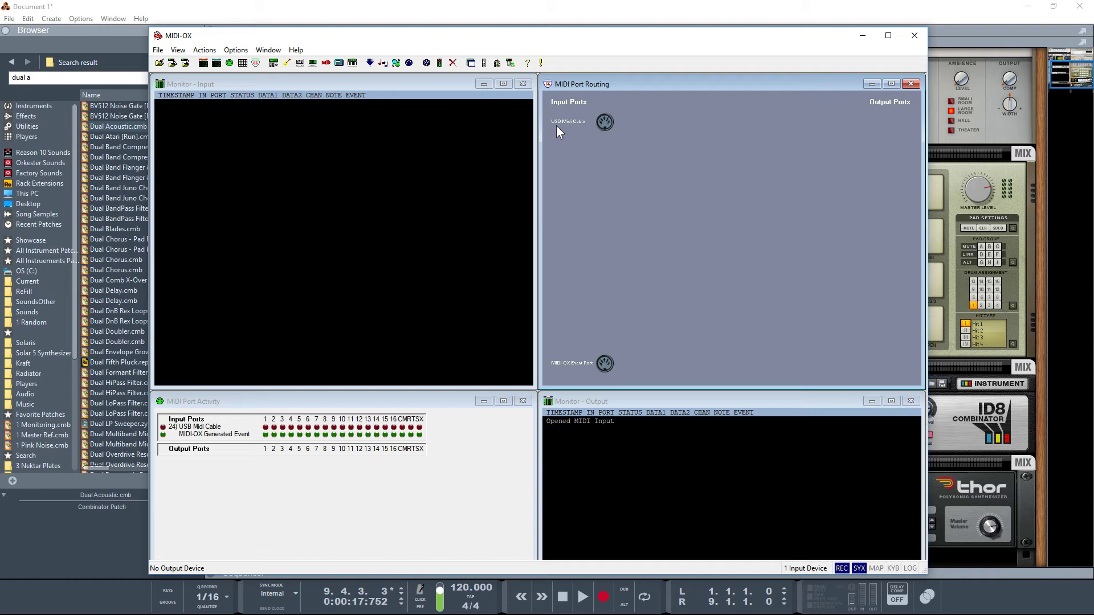
Open MIDI-OX's MIDI Devices dialog from the right-click menu.
right_click(456, 471)
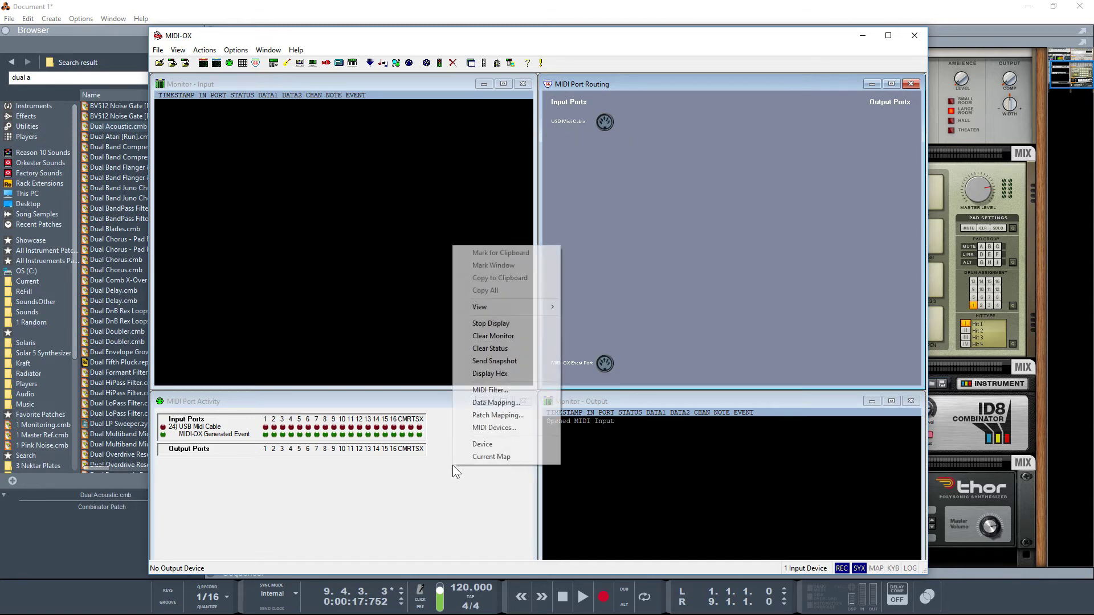
click(514, 427)
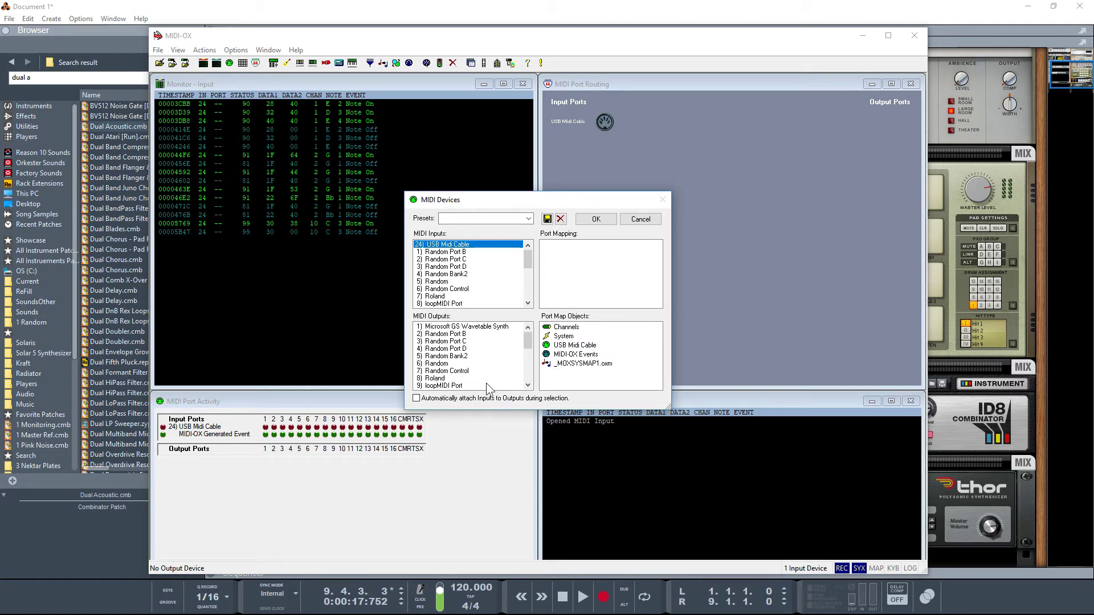
Select Roland, Korg and Casio under MIDI Outputs in the MIDI Devices dialog.
click(445, 379)
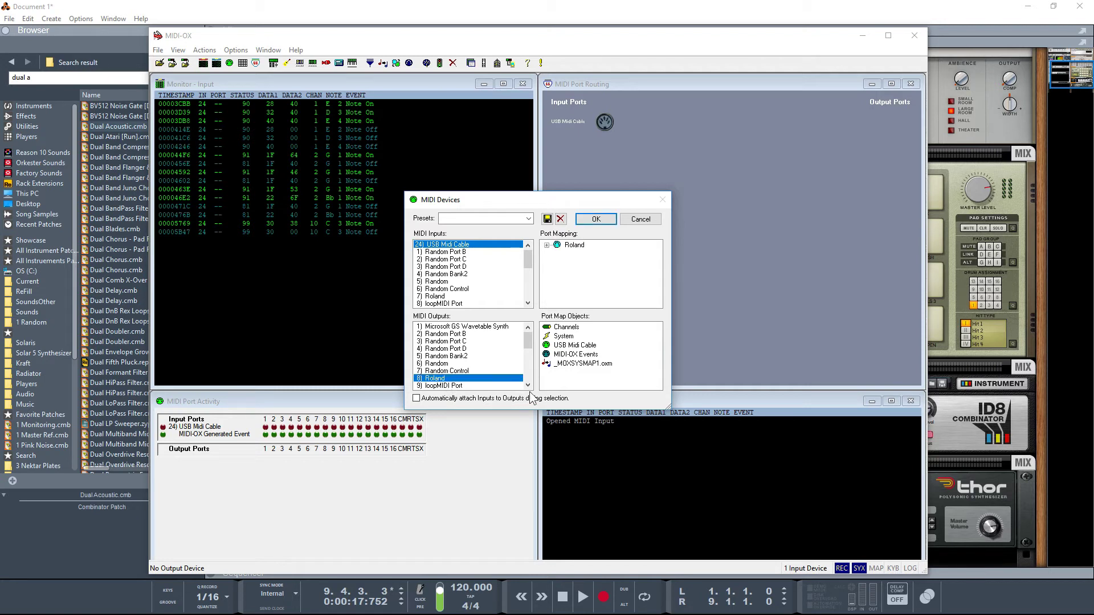
click(527, 385)
click(527, 386)
click(527, 385)
click(528, 385)
click(527, 386)
click(528, 385)
click(527, 385)
click(528, 385)
click(528, 385)
click(529, 387)
click(443, 386)
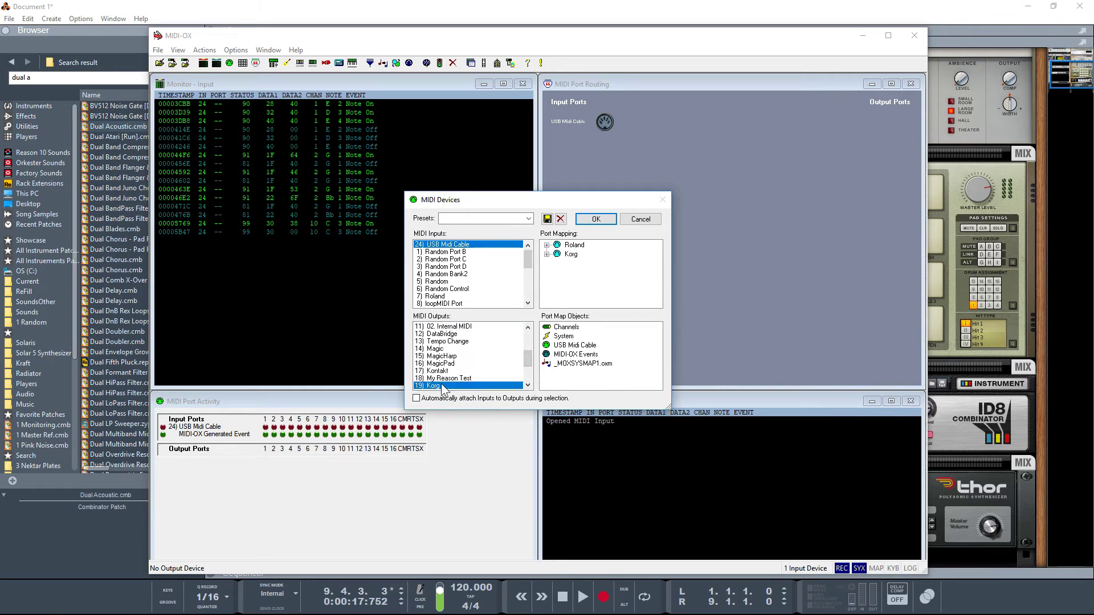
drag(530, 366, 530, 377)
click(440, 350)
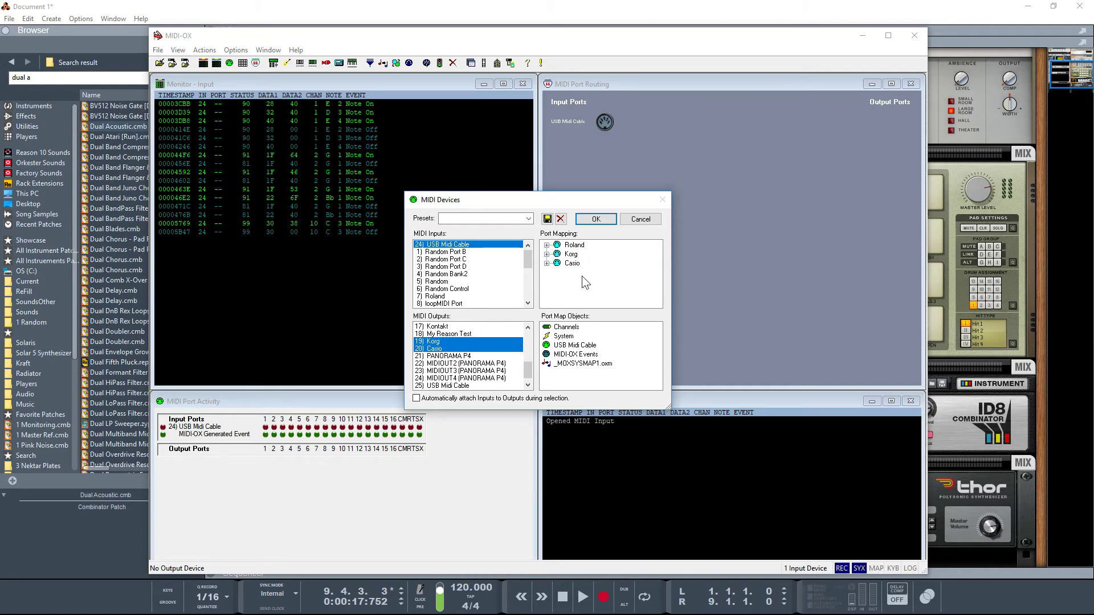
Confirm the MIDI devices and disconnect all routes from the MIDI-OX Event Port.
click(596, 219)
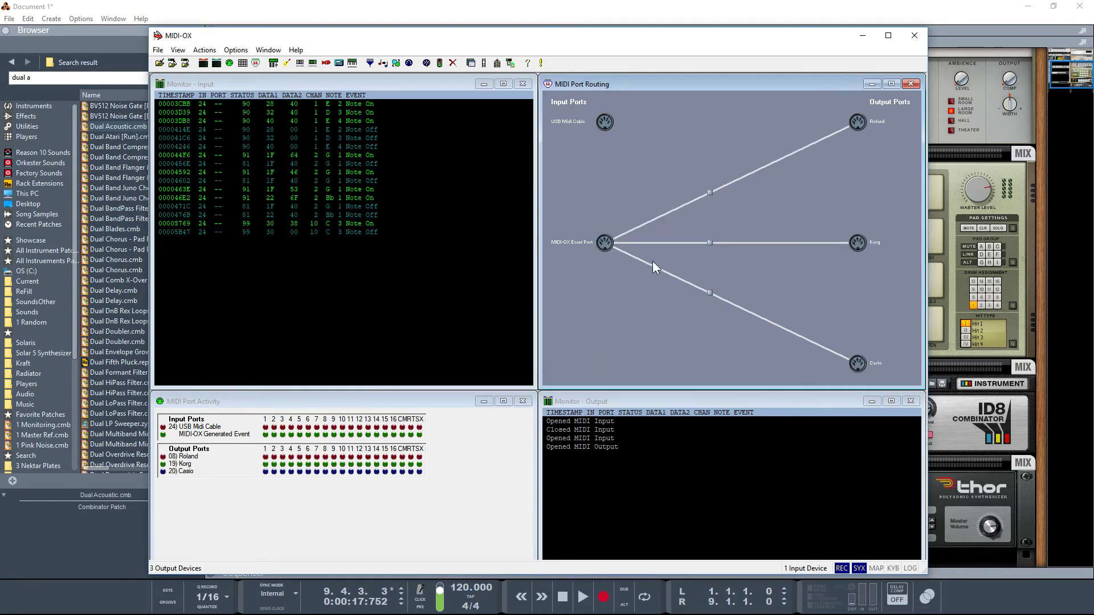
right_click(608, 244)
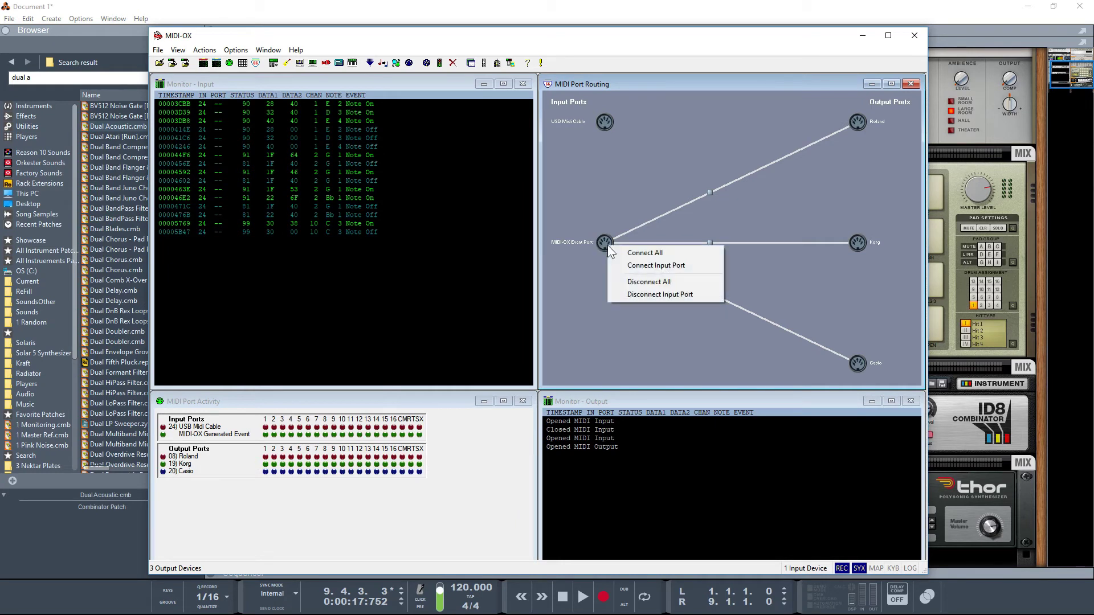
click(636, 281)
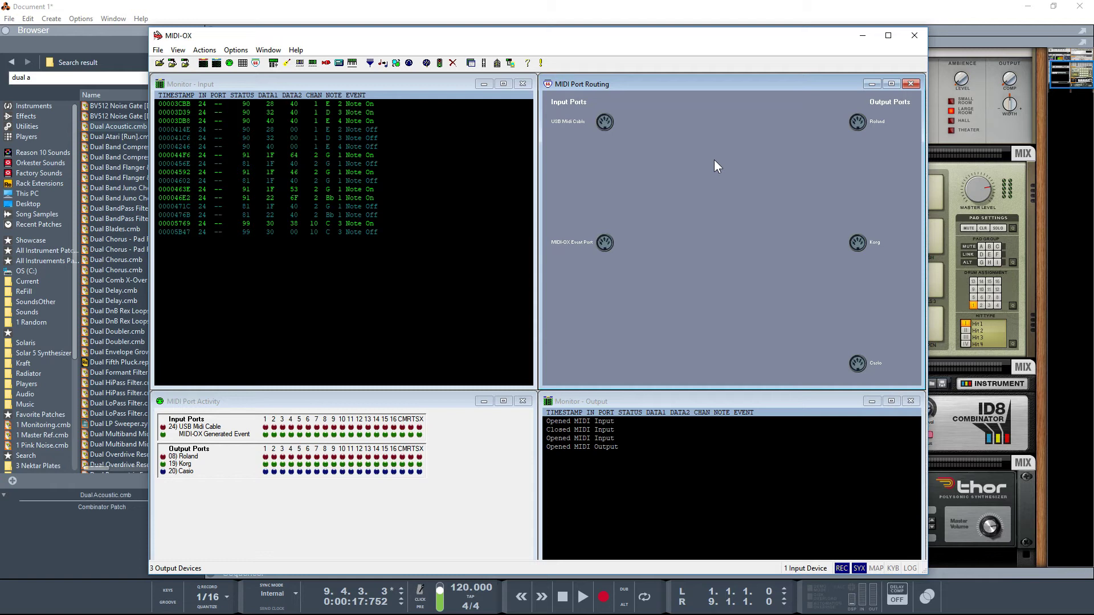
Wire the USB Midi Cable input to the Roland, Korg and Casio outputs.
drag(605, 122, 855, 127)
drag(605, 122, 857, 243)
drag(606, 123, 858, 365)
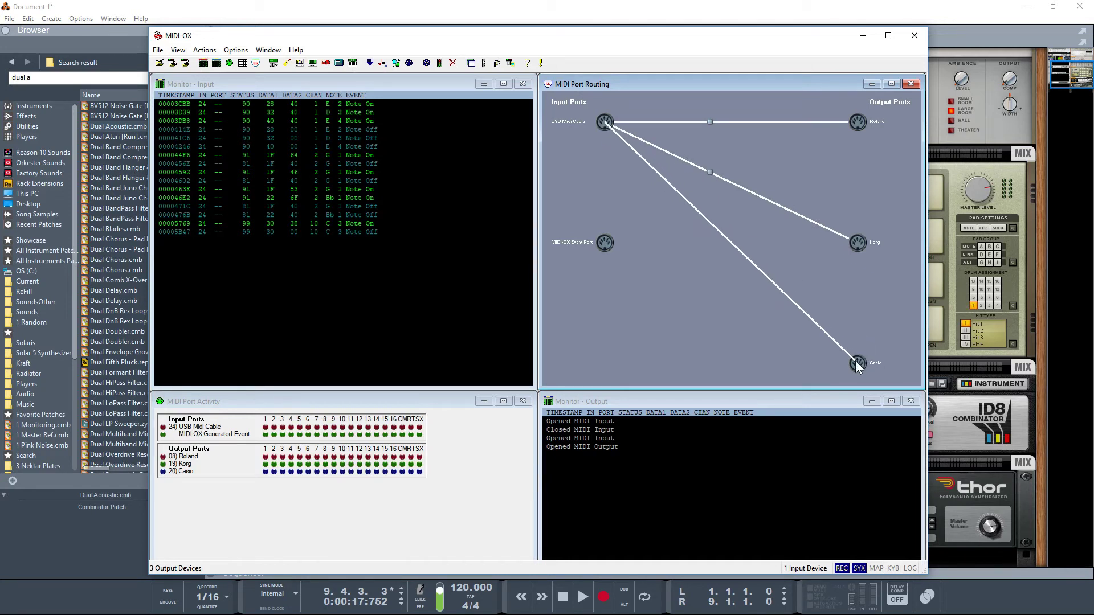
Filter the Roland route to pass only MIDI channel 10.
double_click(709, 122)
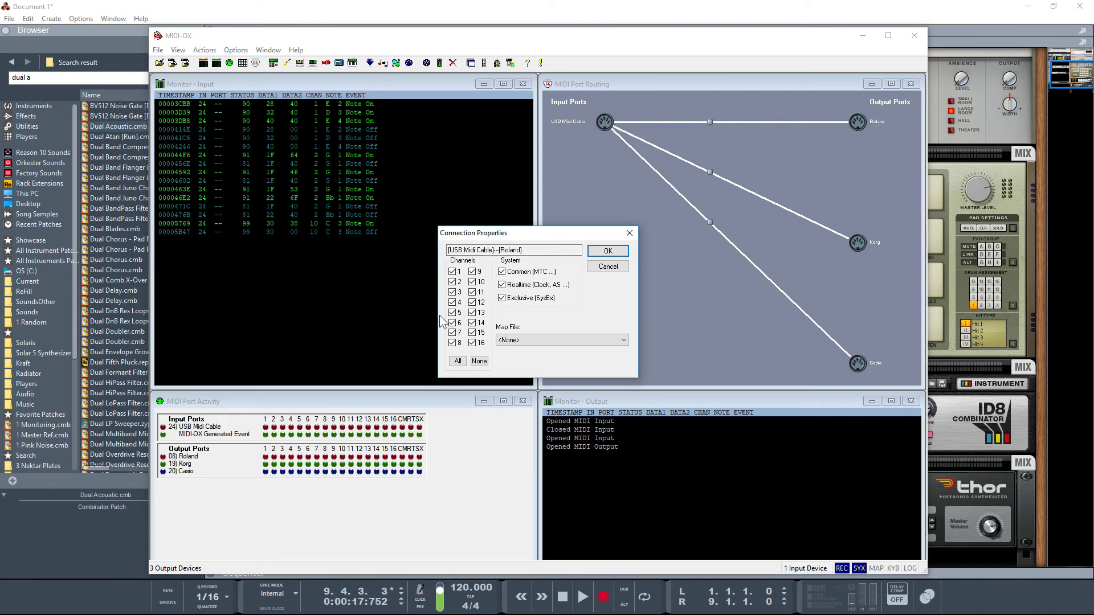
click(479, 363)
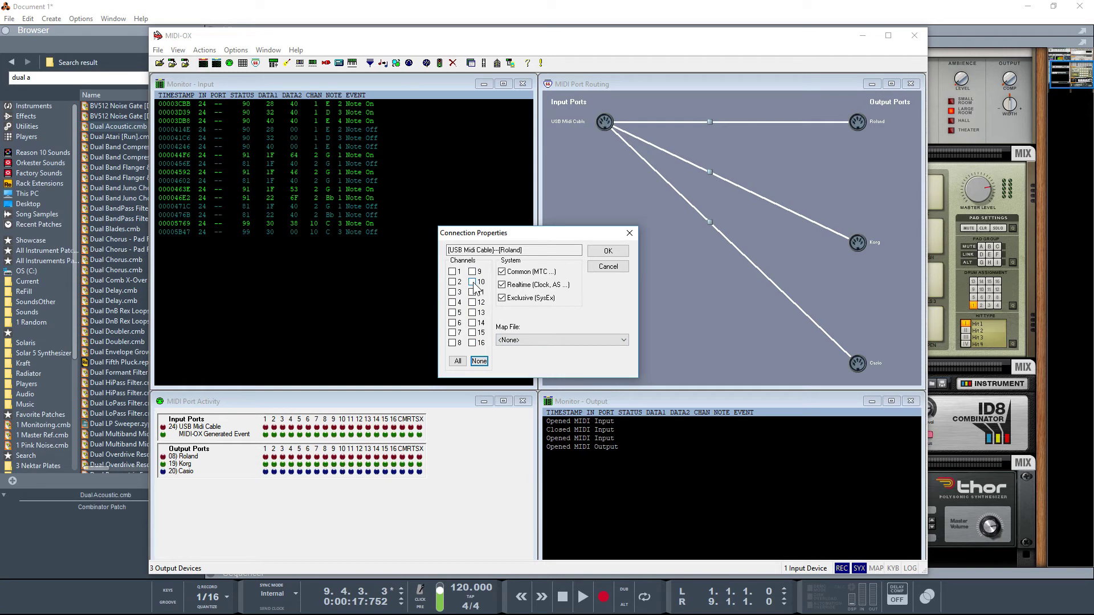
click(473, 284)
click(608, 251)
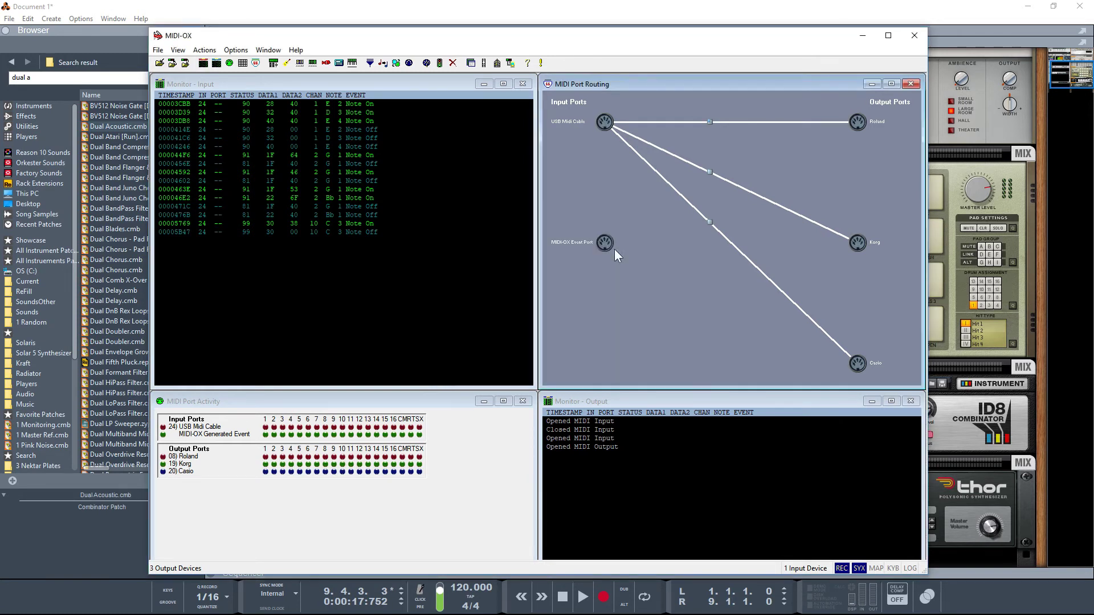
Filter the Korg route to pass only MIDI channel 2.
double_click(710, 172)
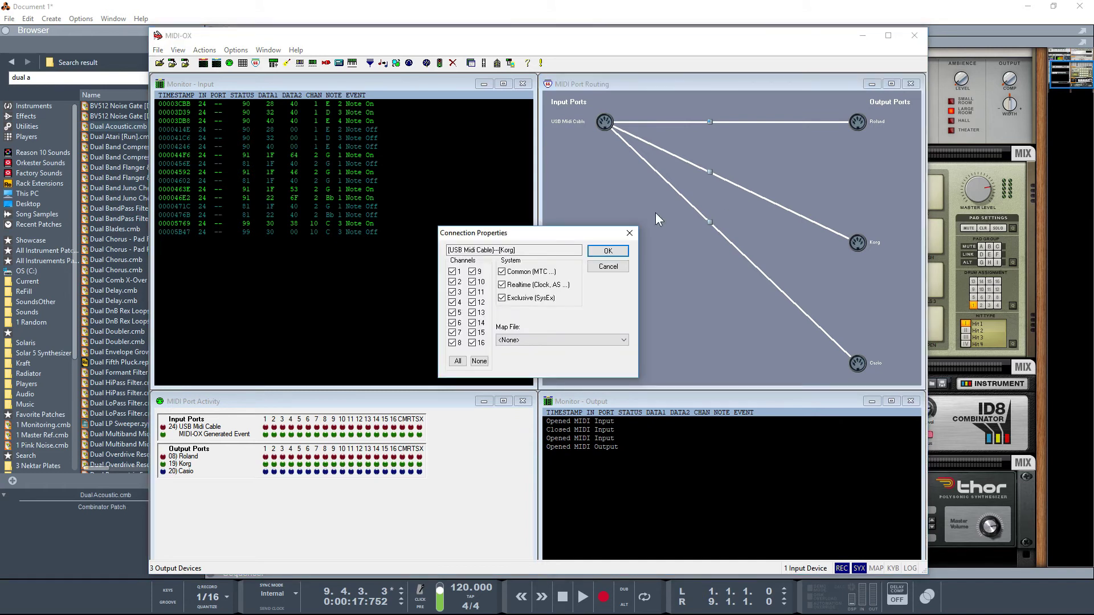
click(479, 362)
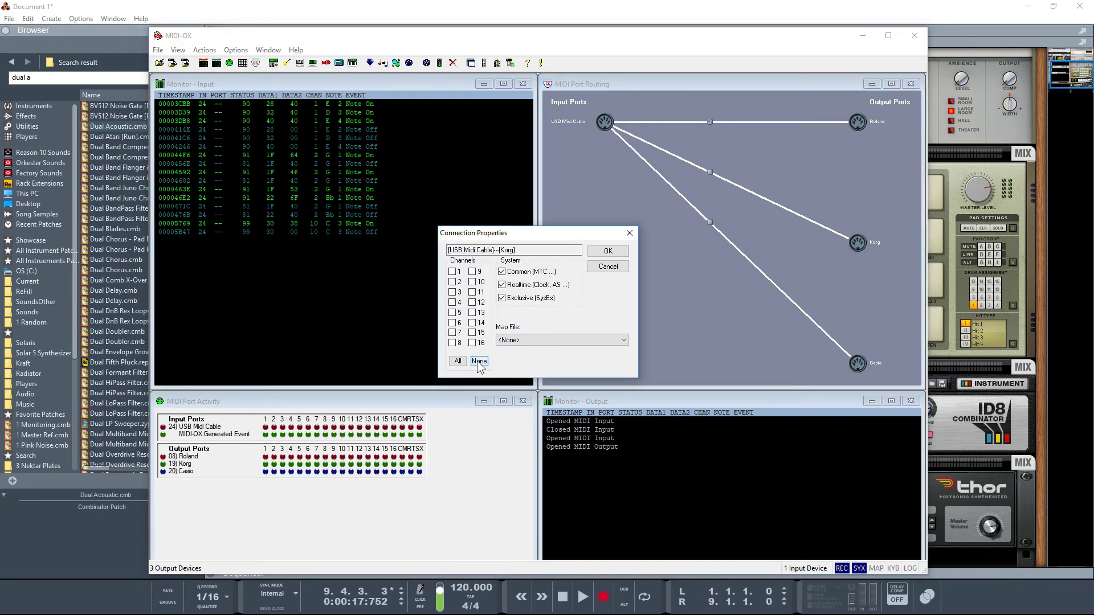
click(452, 282)
click(608, 251)
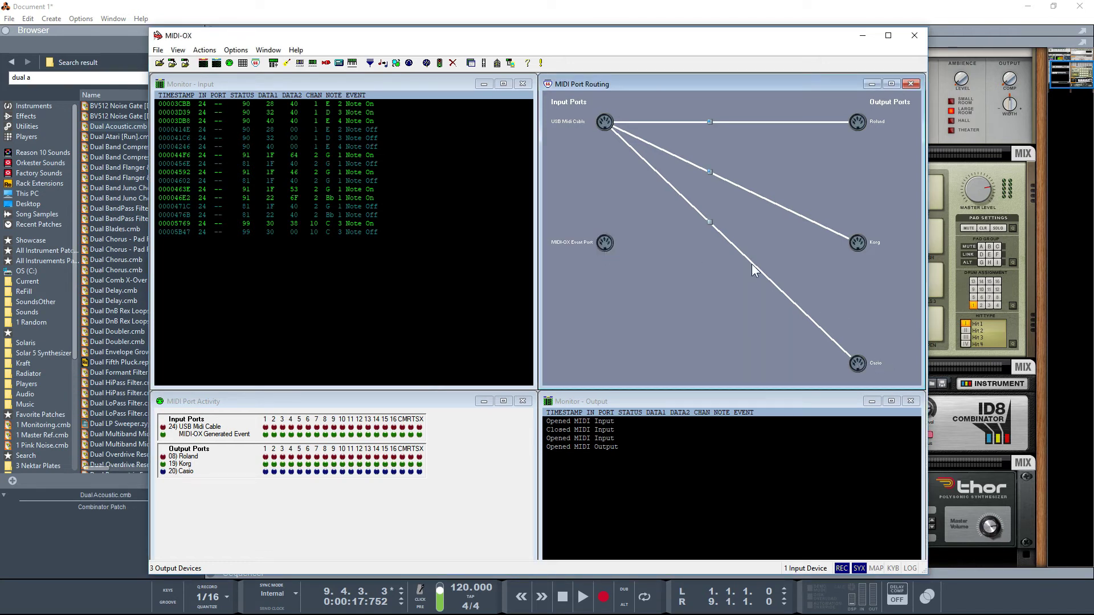
Filter the Casio route to pass only MIDI channel 1.
double_click(709, 222)
click(479, 361)
click(452, 272)
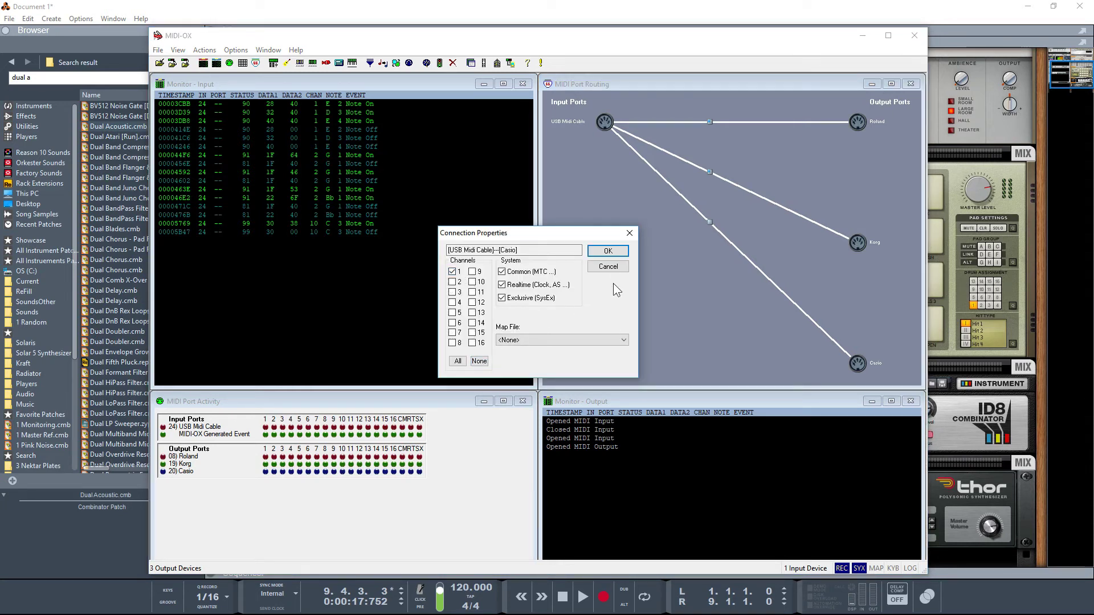
click(609, 251)
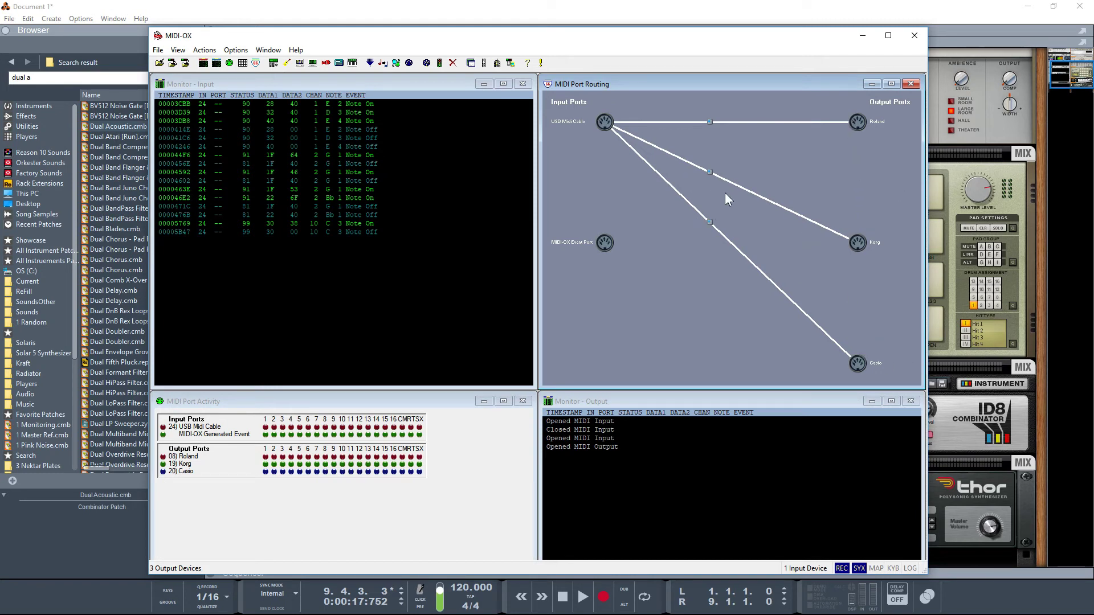
Recheck the Korg route's filter, toggling channel 1 off again to keep only channel 2.
double_click(710, 172)
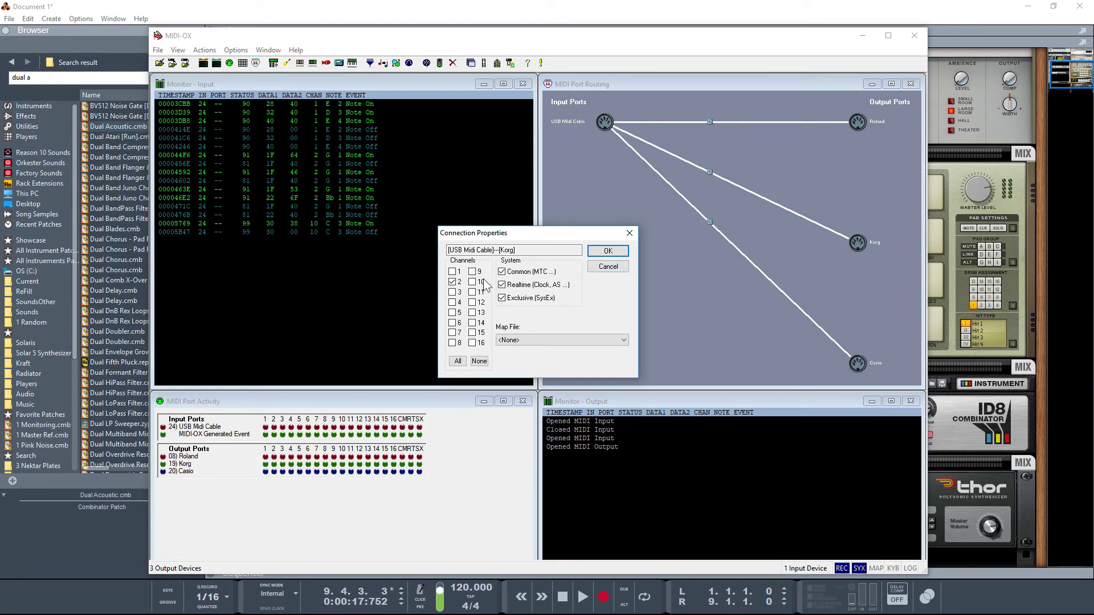
click(453, 272)
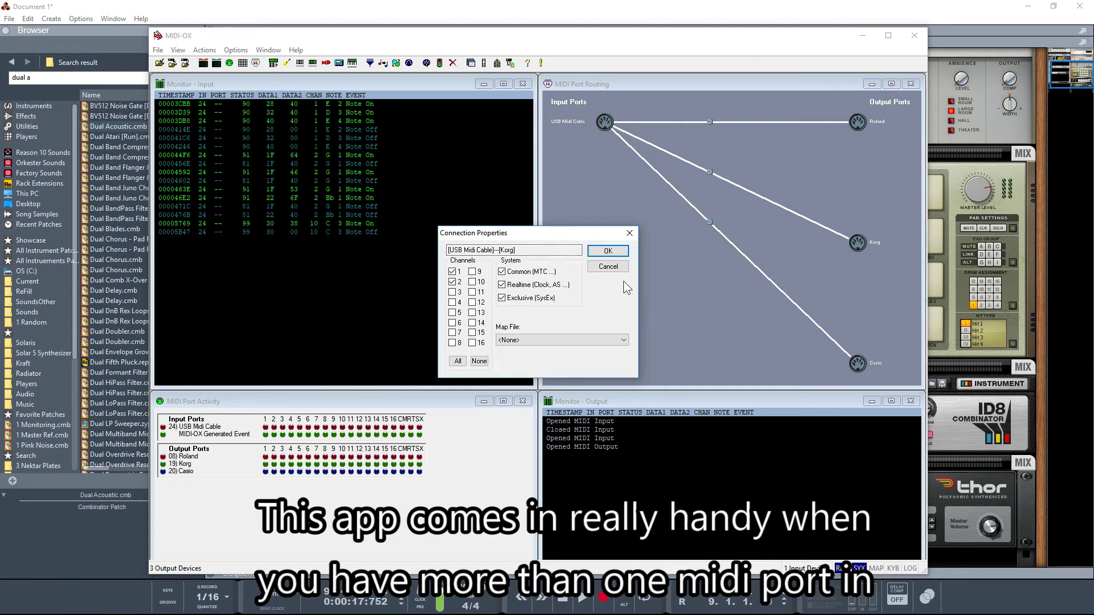
click(453, 272)
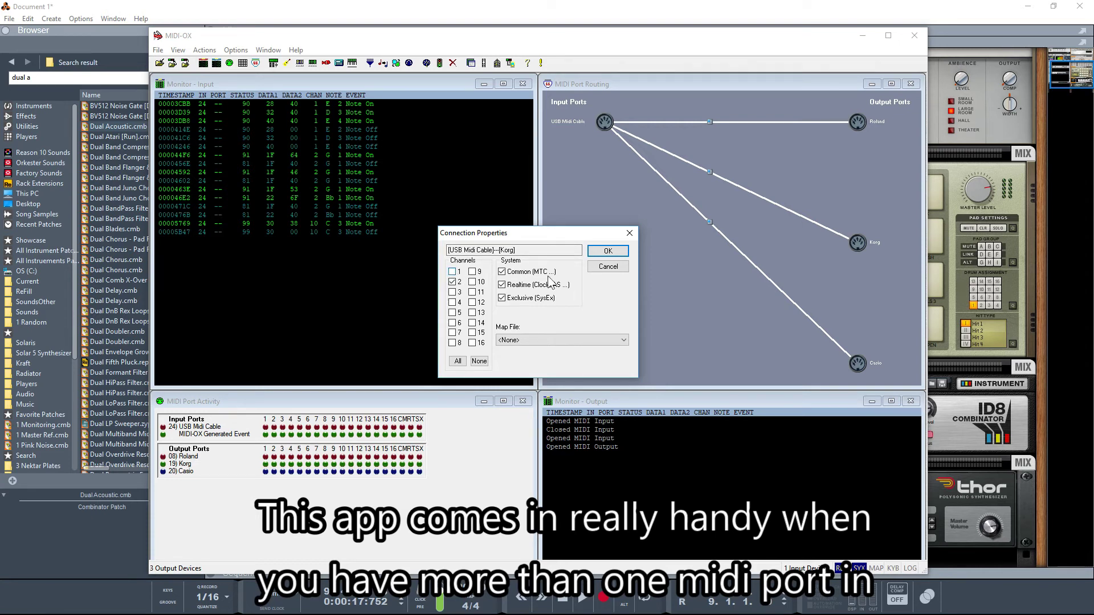
click(609, 251)
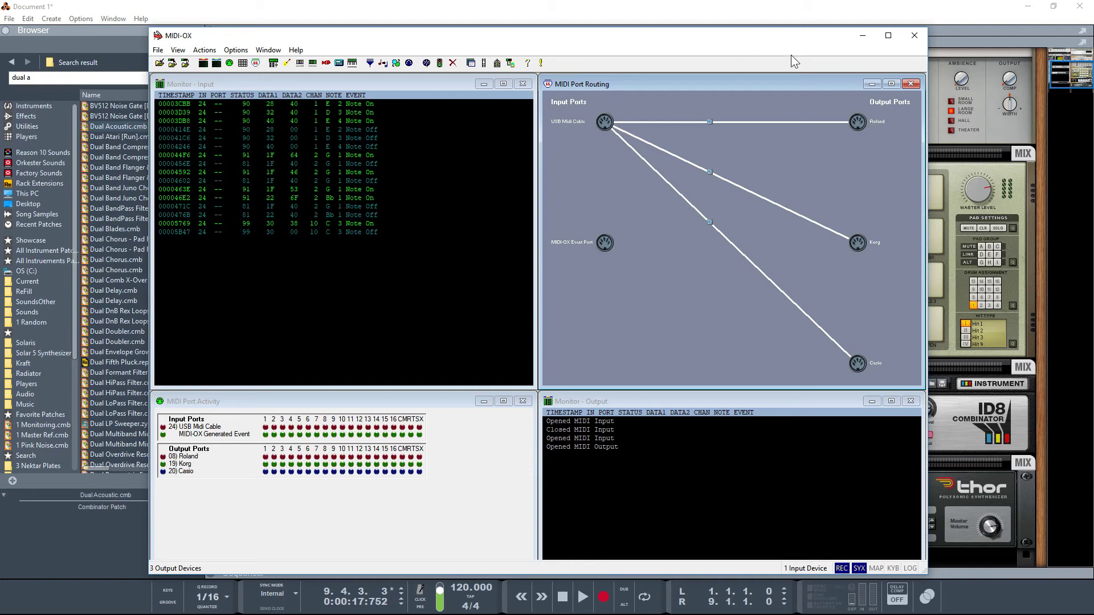
Return to Reason and open the Control Surfaces page of Preferences.
click(857, 36)
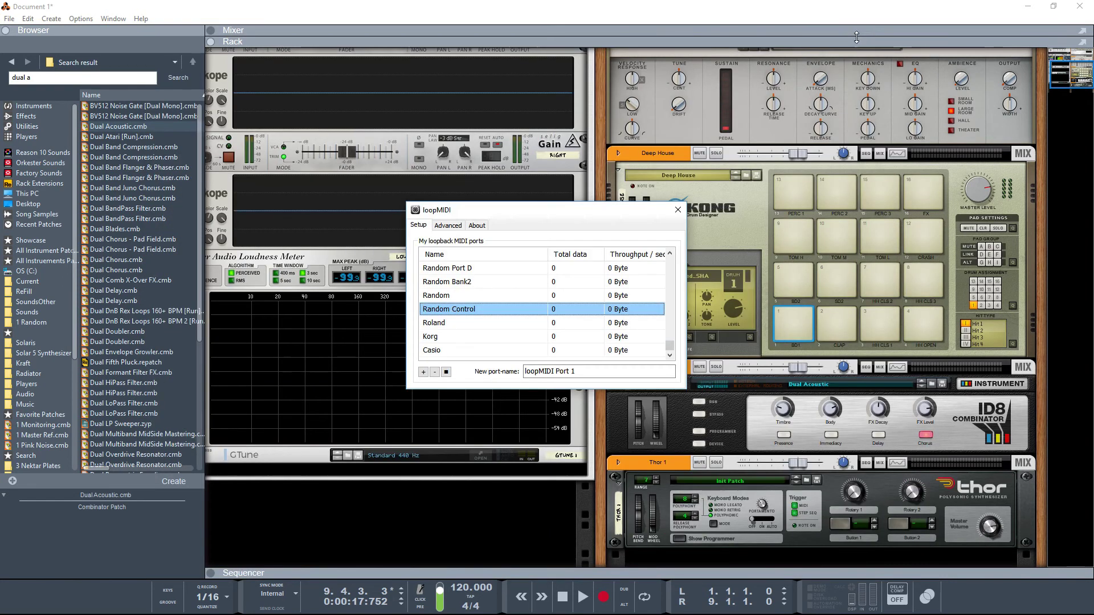
click(491, 500)
click(27, 19)
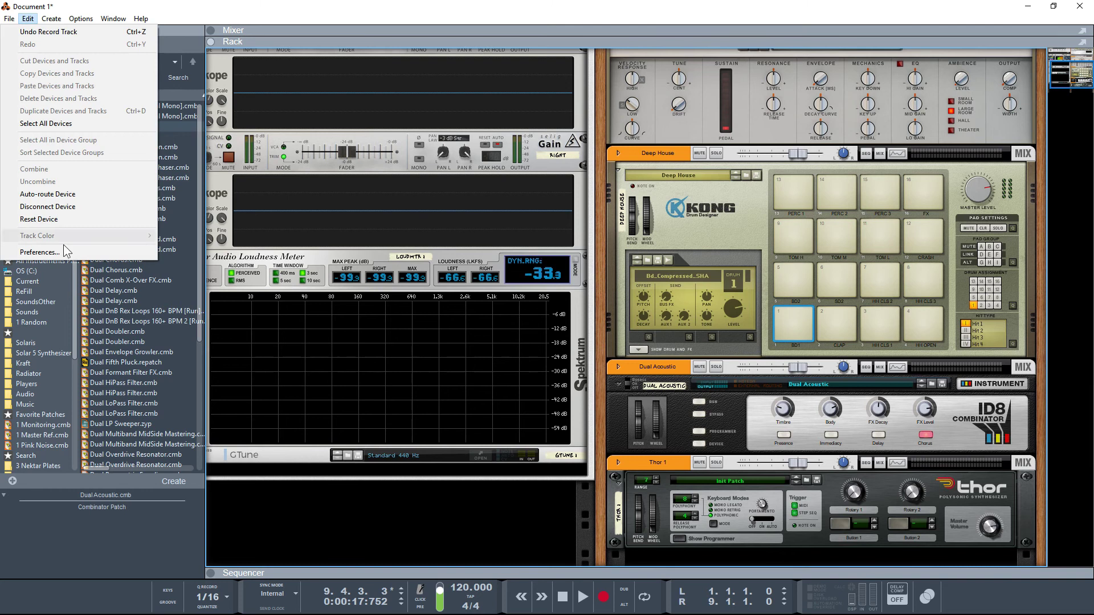
click(67, 254)
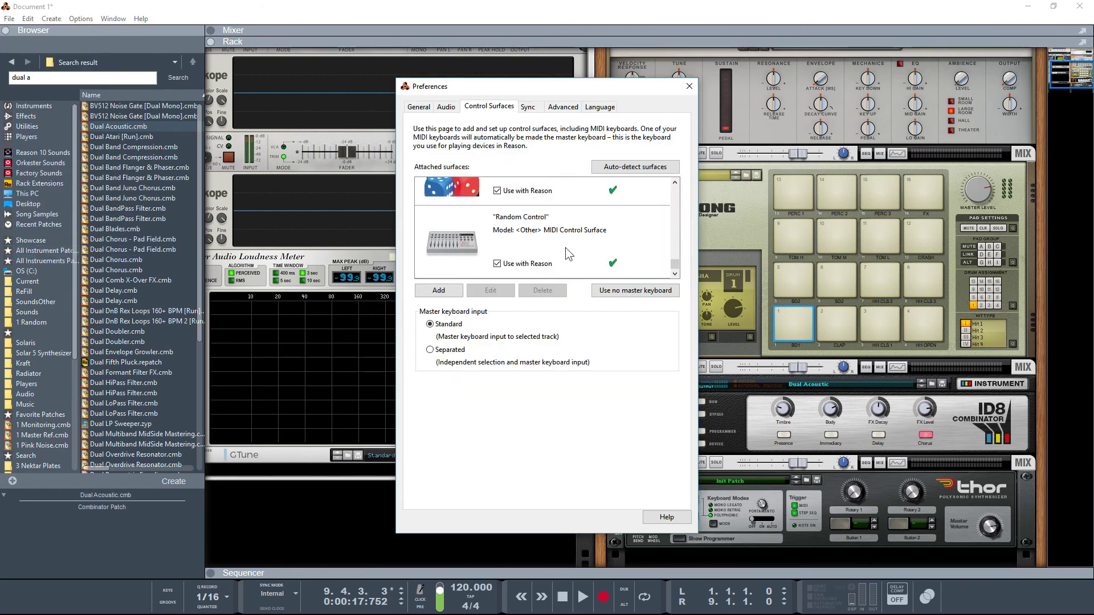
Add an <Other> MIDI Control Keyboard surface named Korg receiving from the Korg input.
click(443, 291)
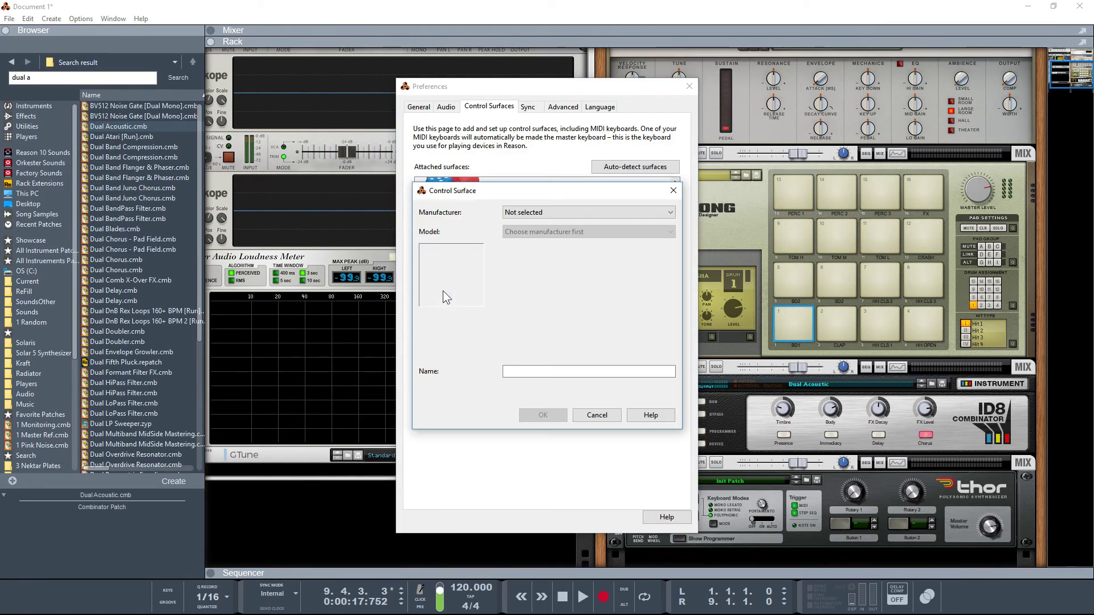
click(553, 215)
click(517, 232)
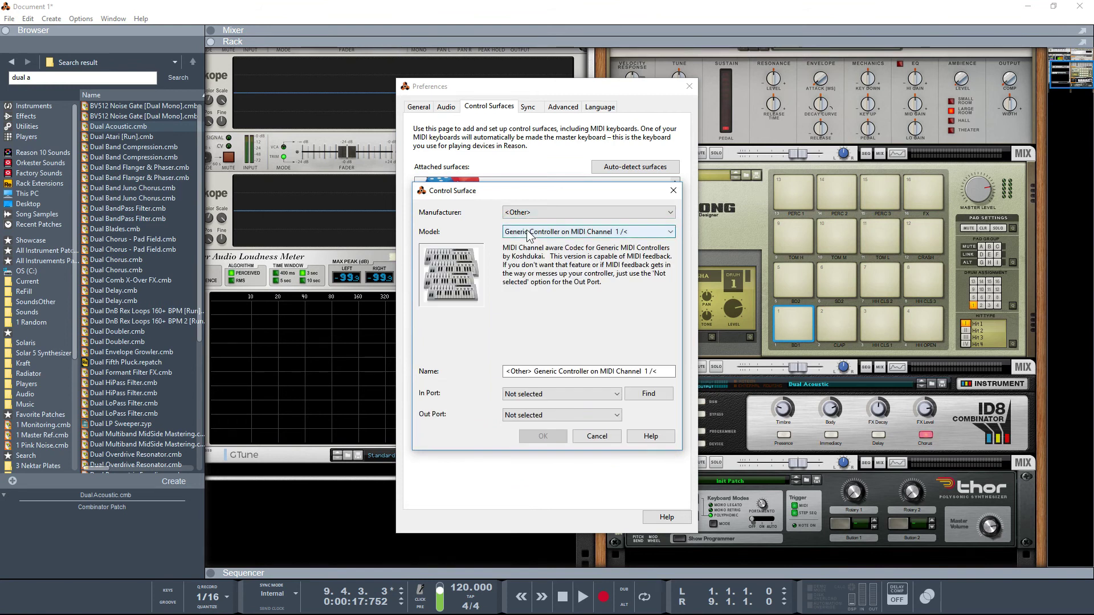
click(527, 232)
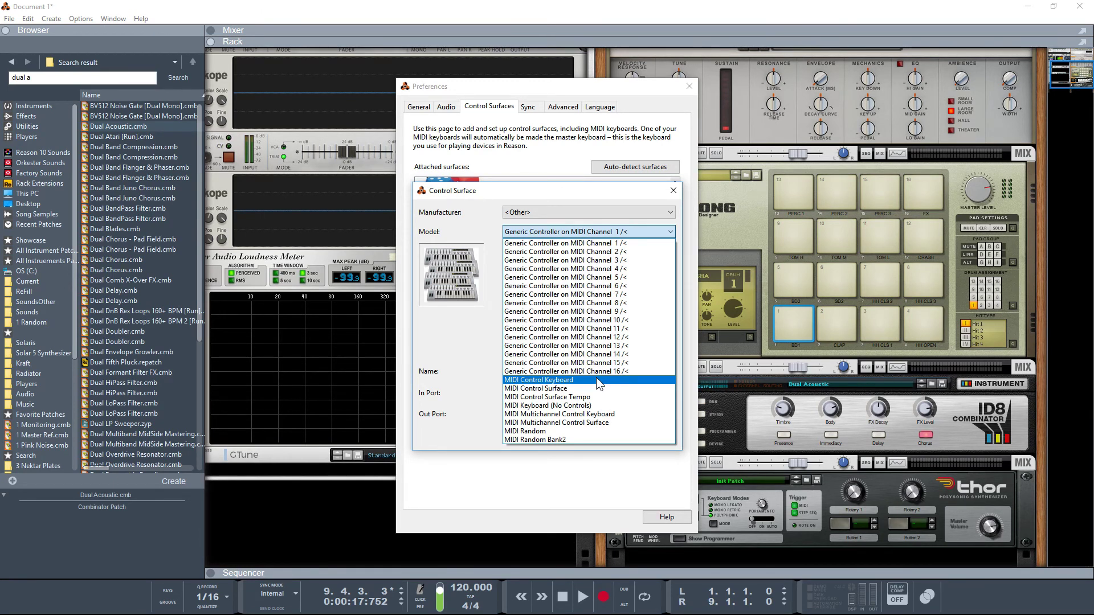
click(596, 380)
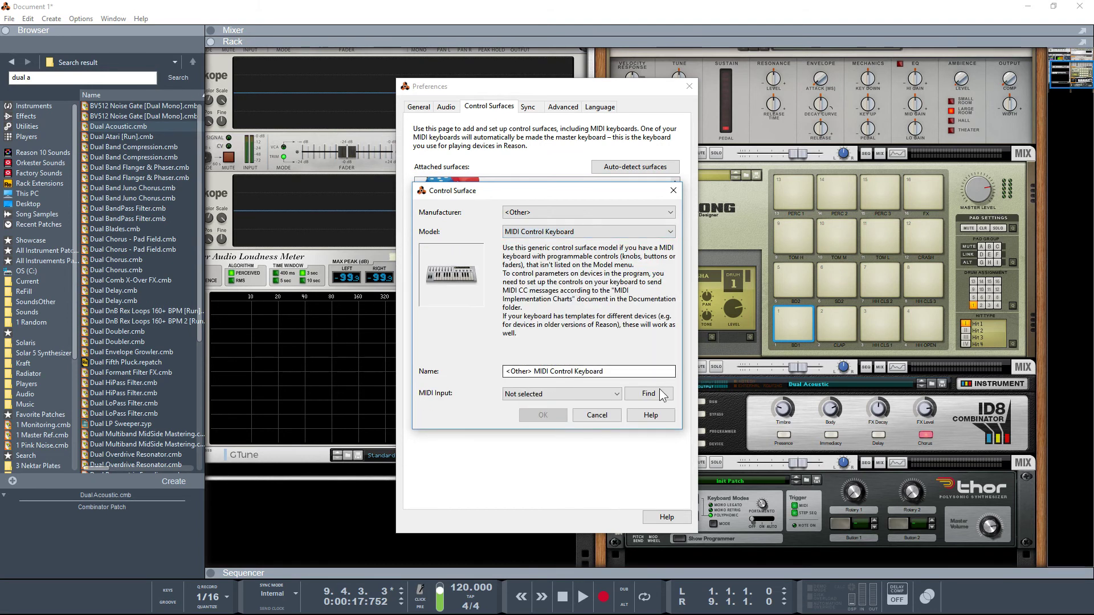
click(569, 392)
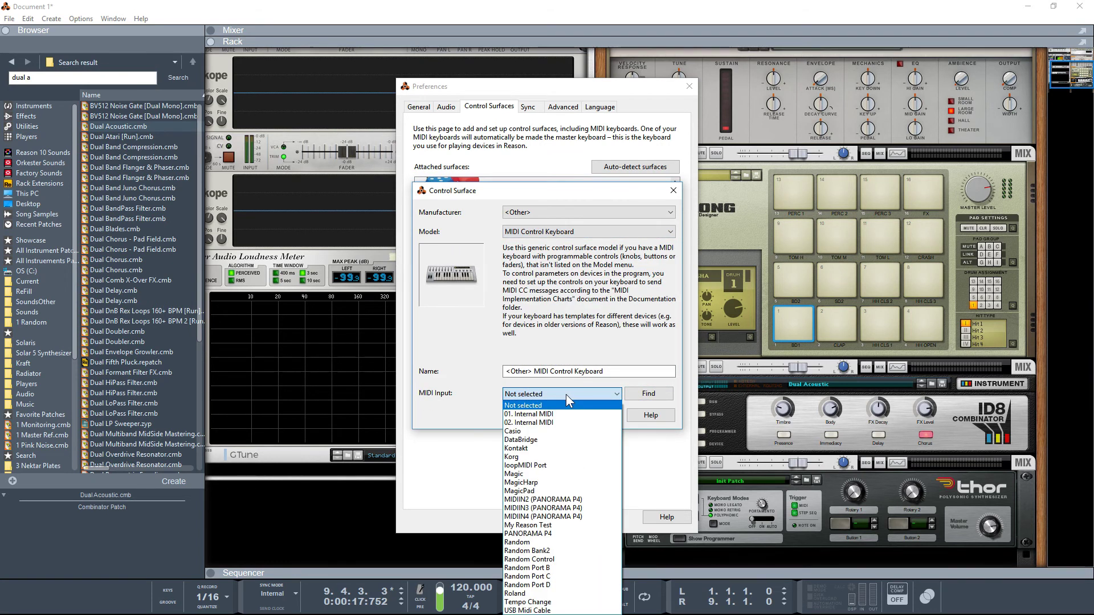
click(523, 457)
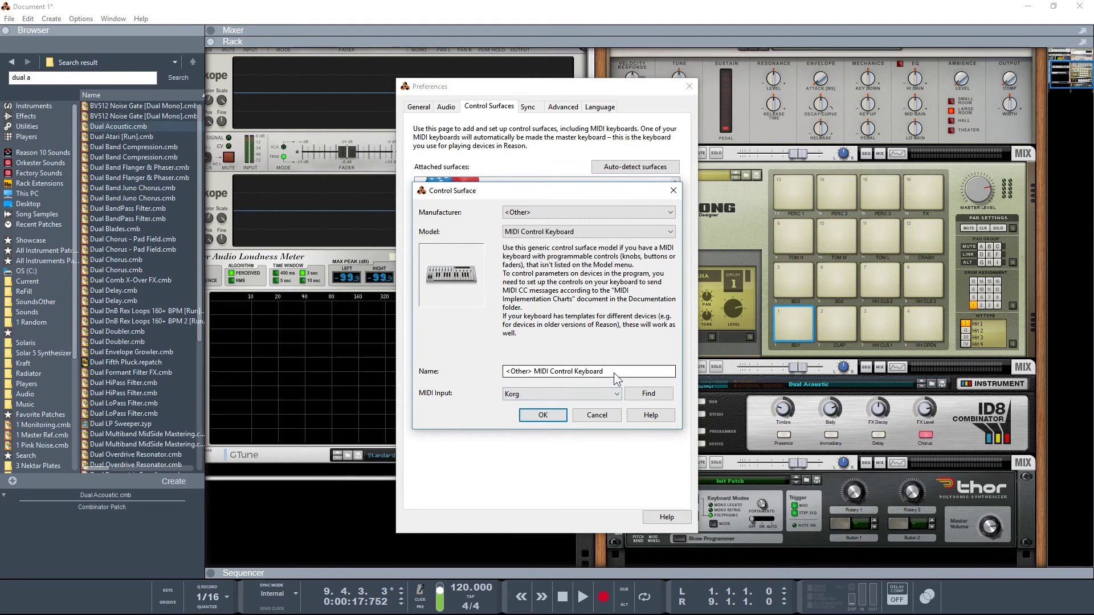
drag(613, 373, 407, 371)
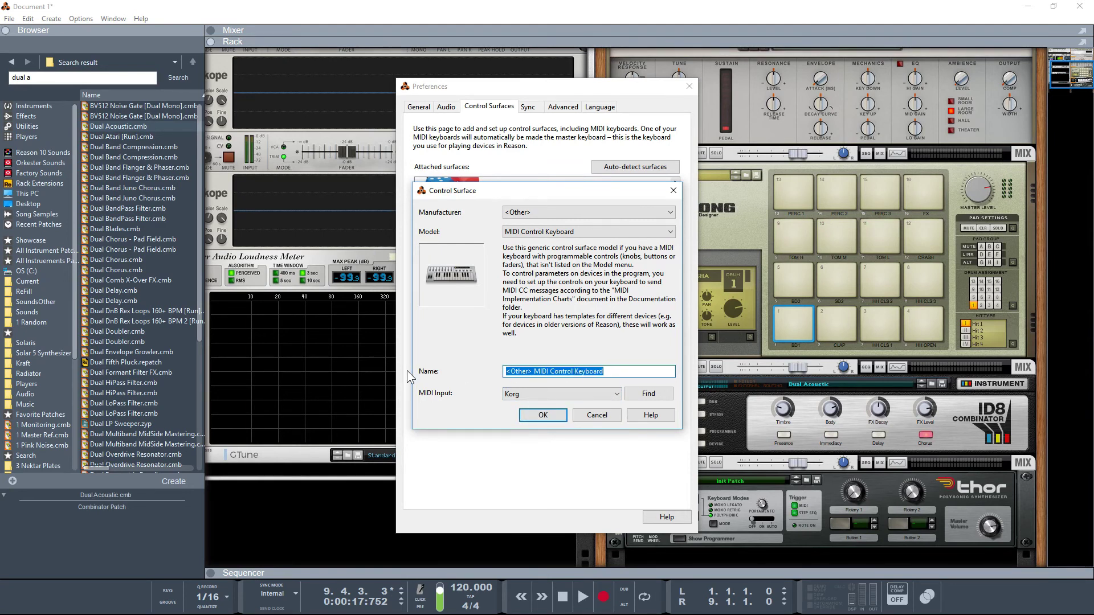
text(Korg)
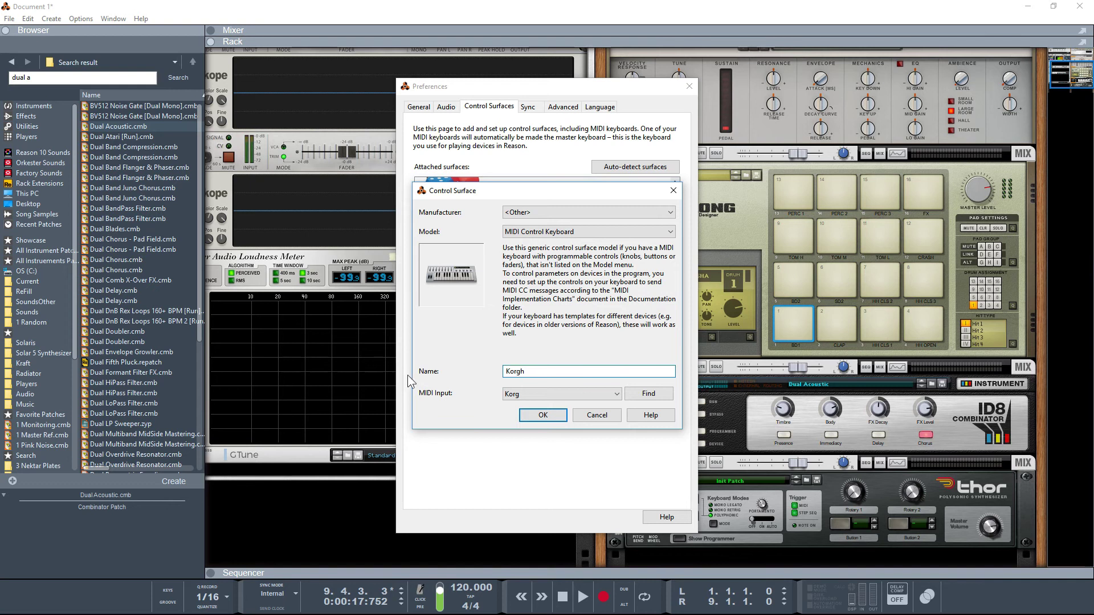
click(543, 416)
Add an <Other> MIDI Control Keyboard surface named Roland on the Roland input.
click(428, 289)
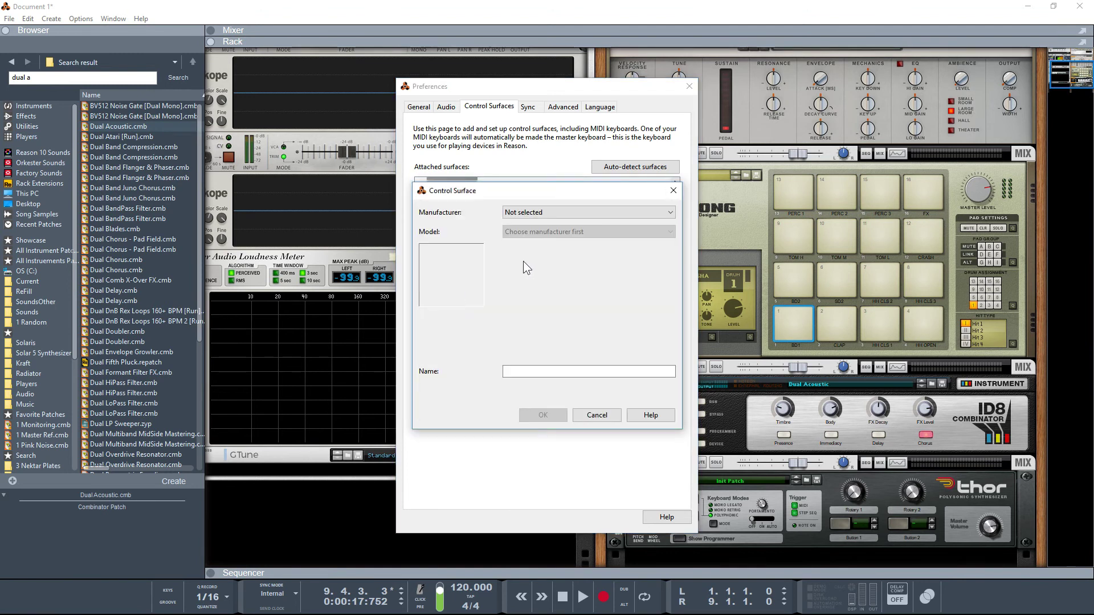
click(532, 213)
click(531, 230)
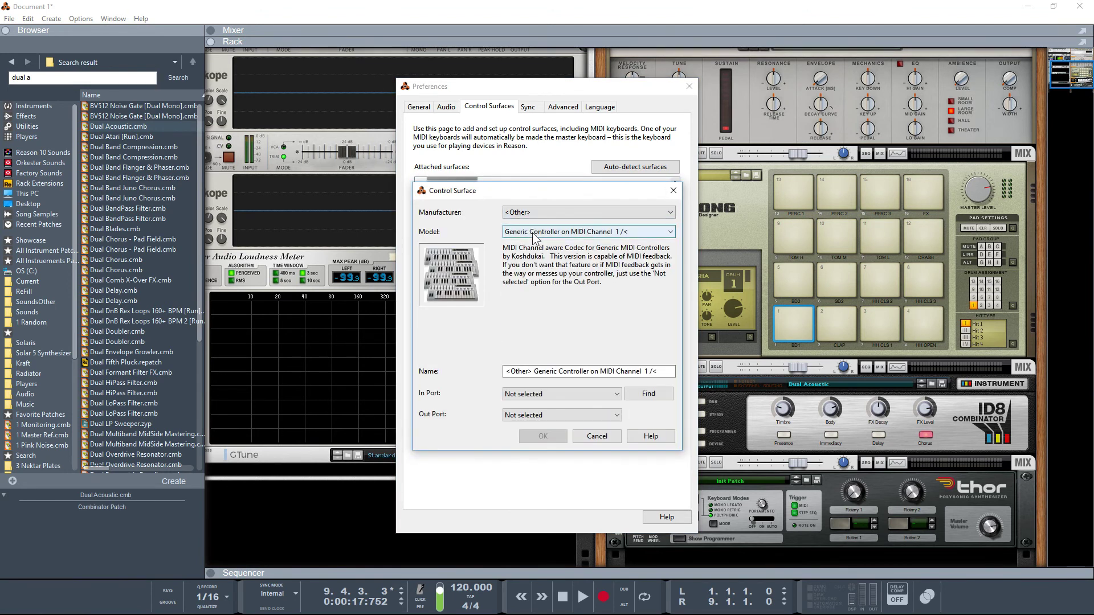
click(567, 371)
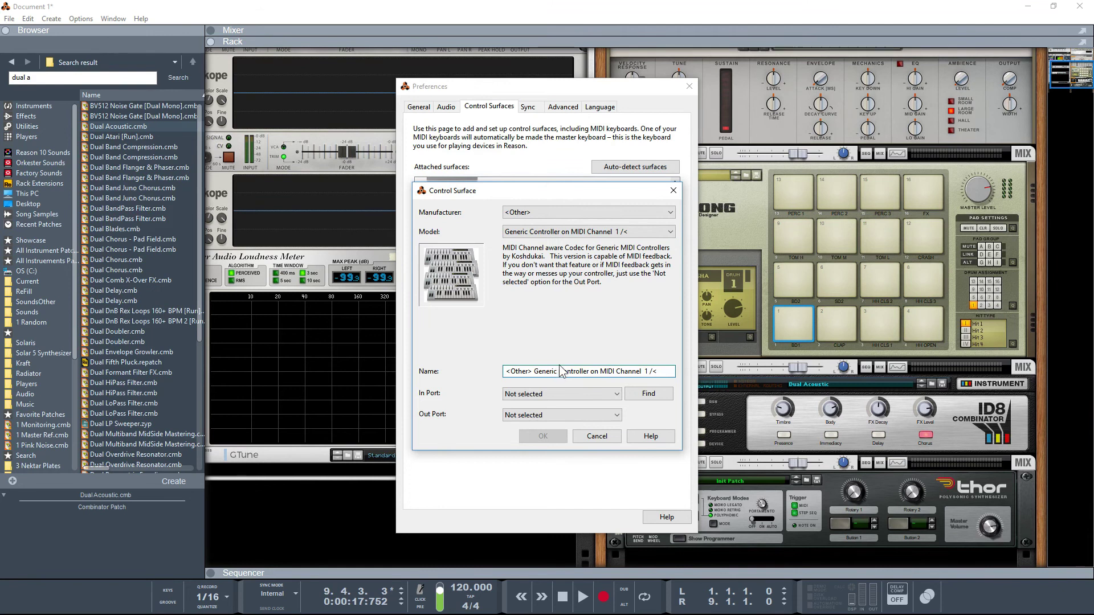
click(590, 232)
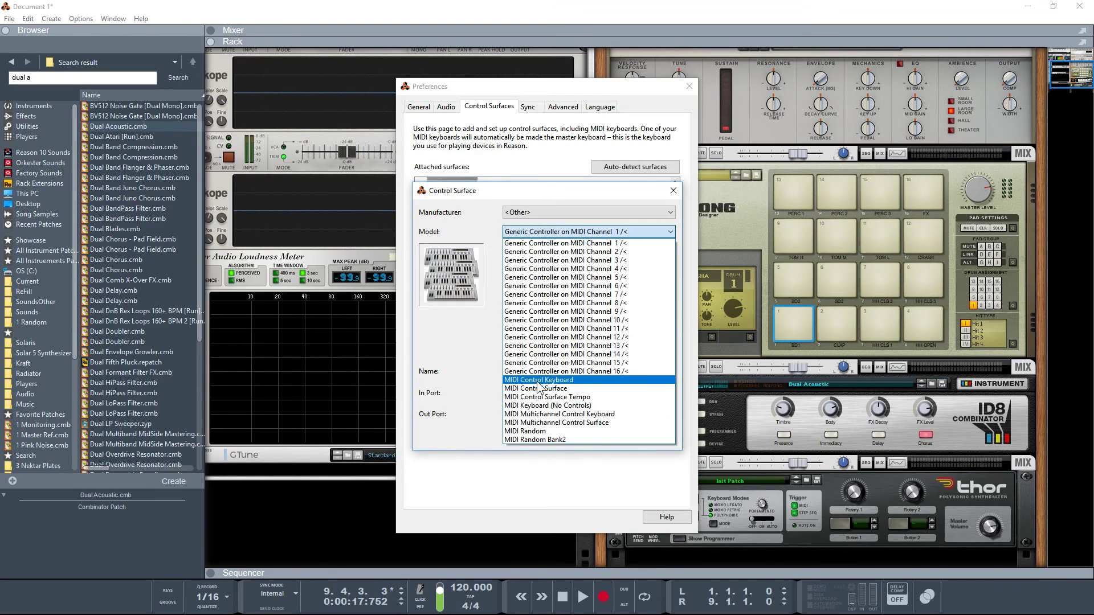
click(538, 381)
click(552, 395)
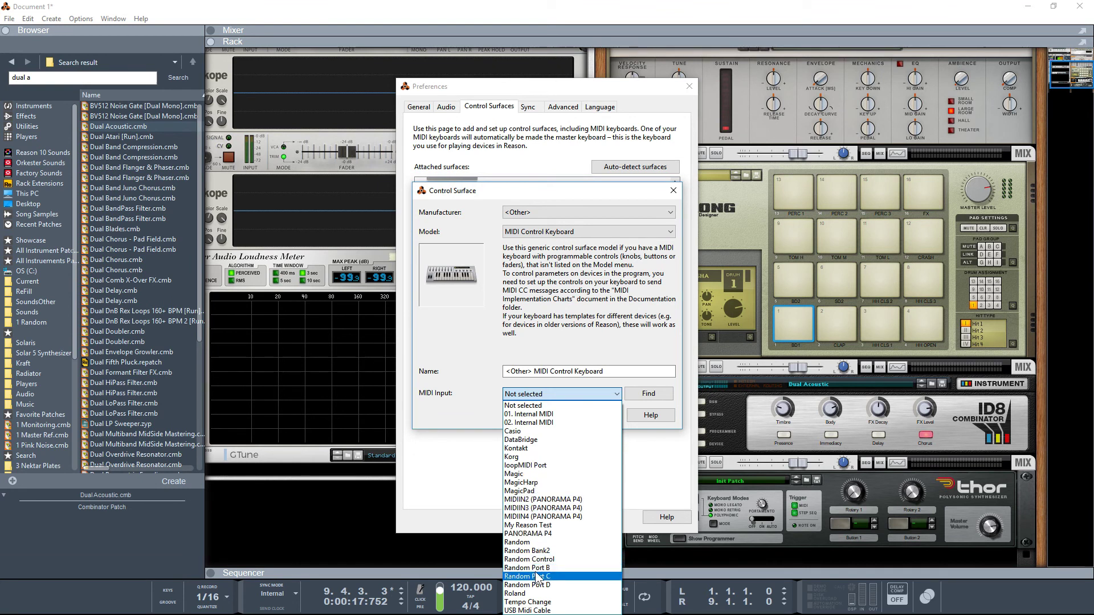
click(533, 594)
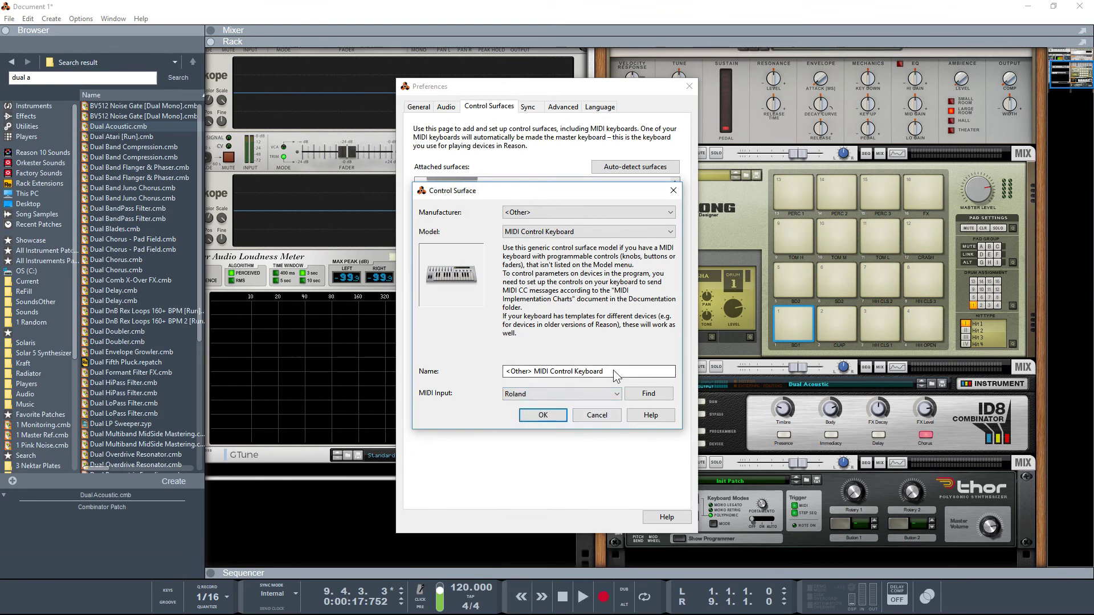
drag(615, 376, 505, 373)
text(Roland)
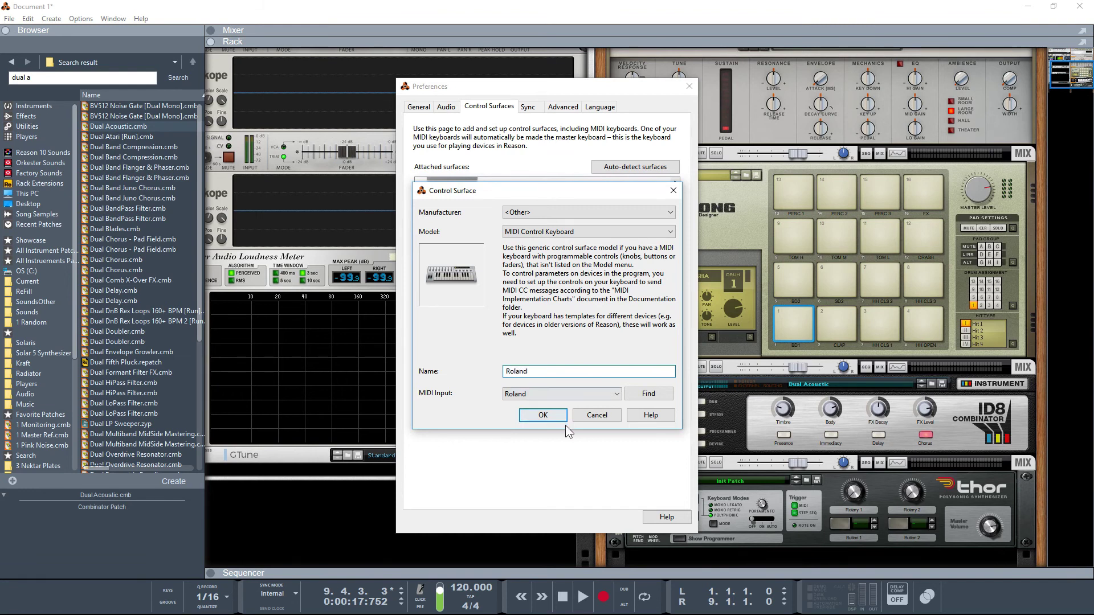
click(542, 414)
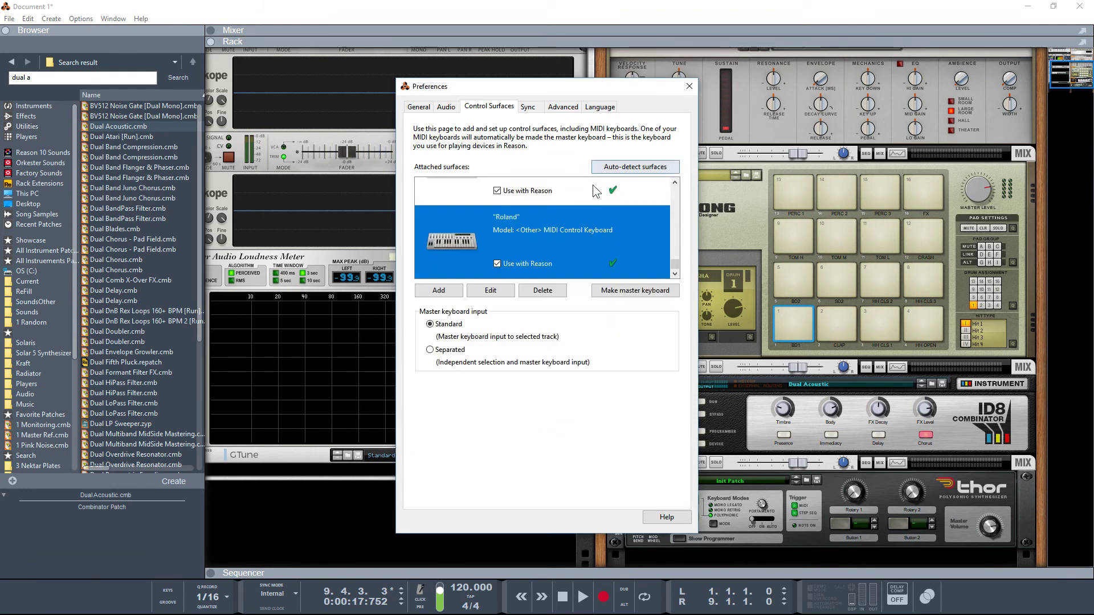
Add an <Other> MIDI Control Keyboard surface named Casio on the Casio input.
click(439, 290)
click(563, 214)
click(551, 233)
click(552, 232)
click(557, 379)
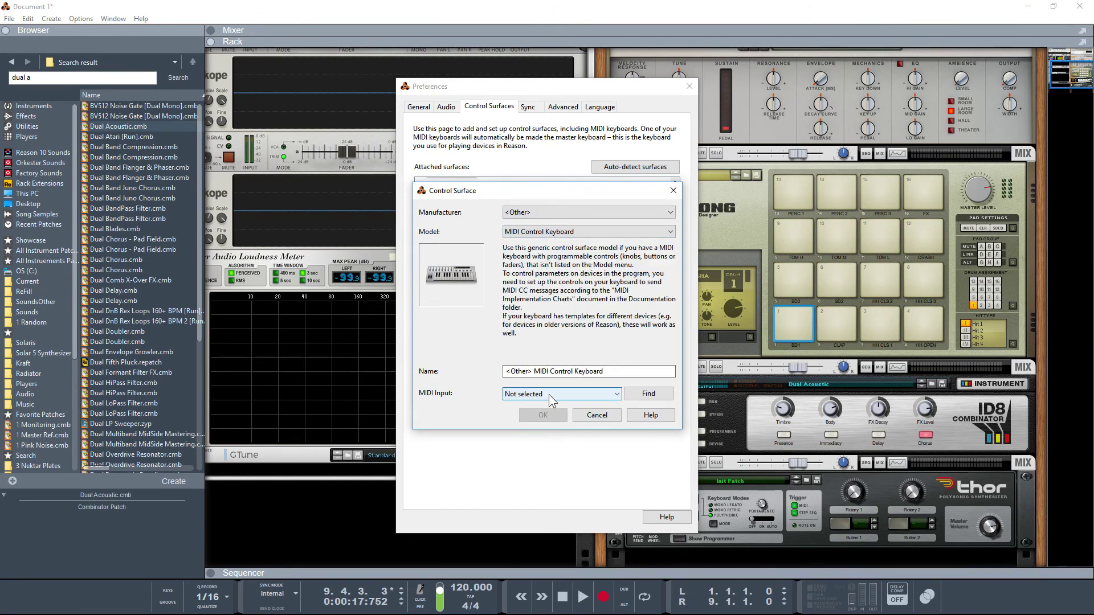
click(549, 394)
click(528, 432)
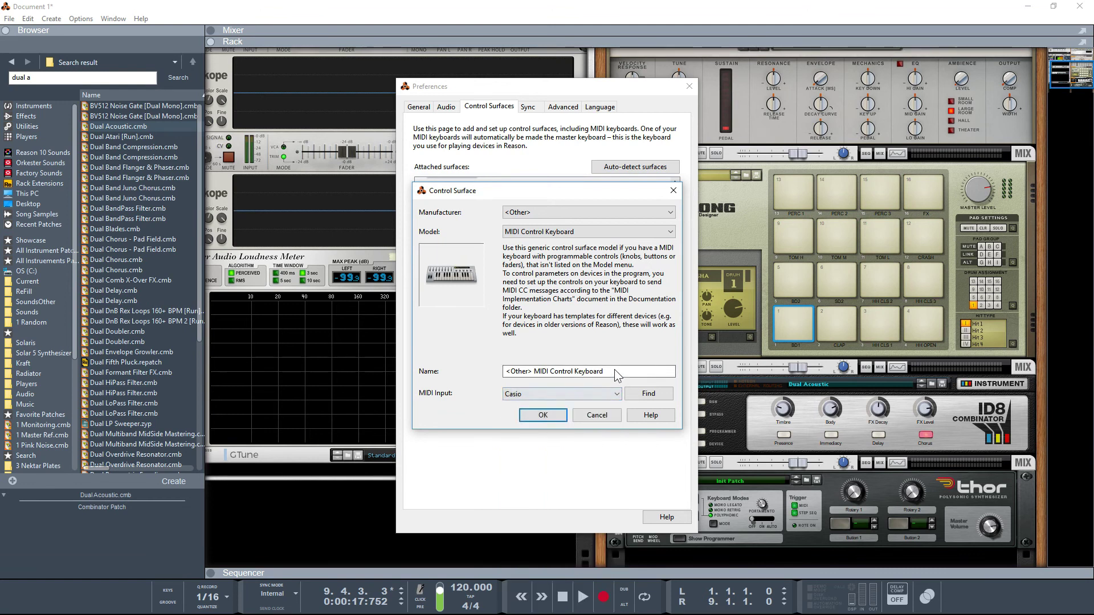
drag(617, 371, 397, 365)
text(Casio)
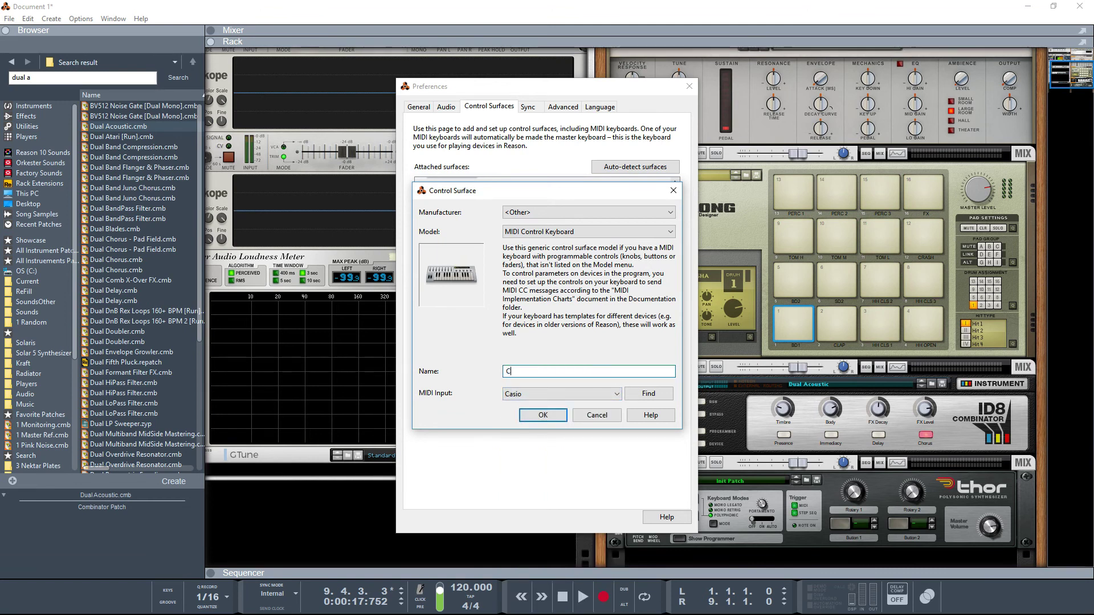
click(542, 415)
Close Preferences, lock Roland to Deep House and a keyboard surface to RadPiano 1.
key(Escape)
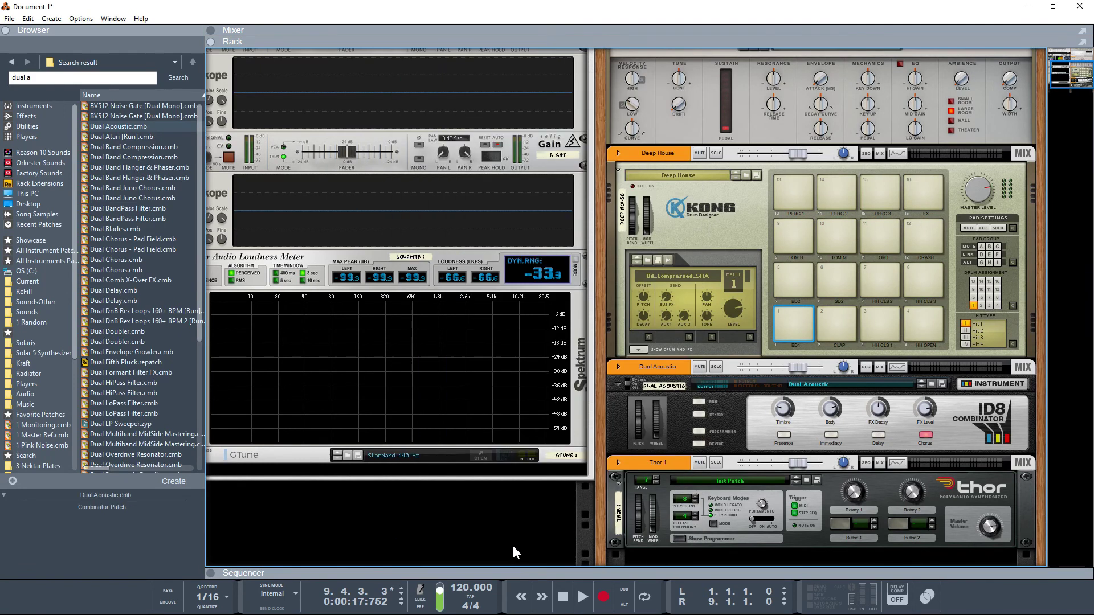
right_click(744, 215)
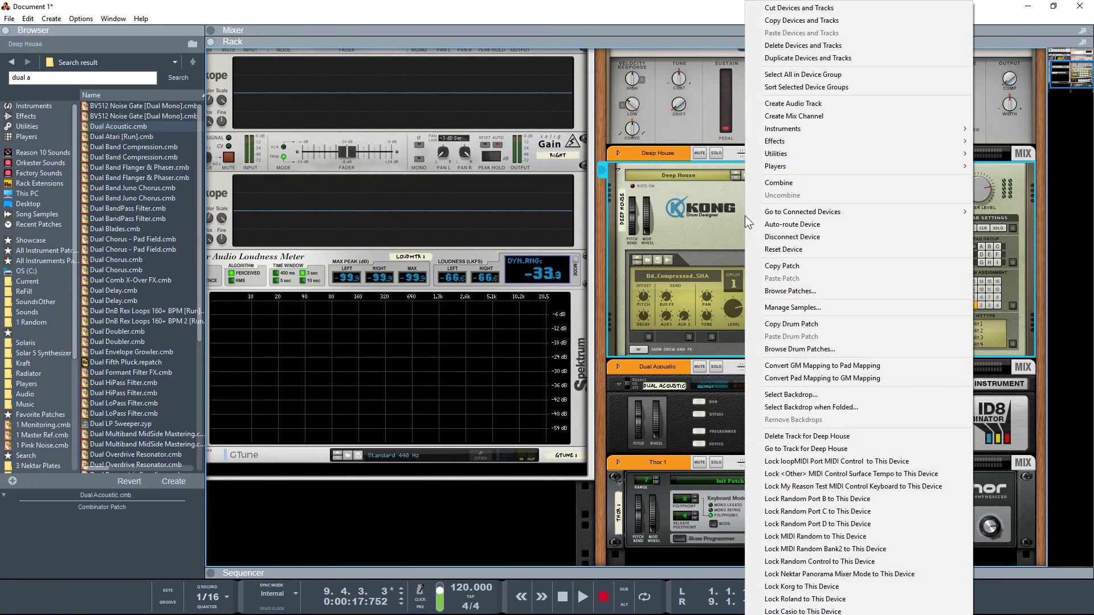
click(790, 600)
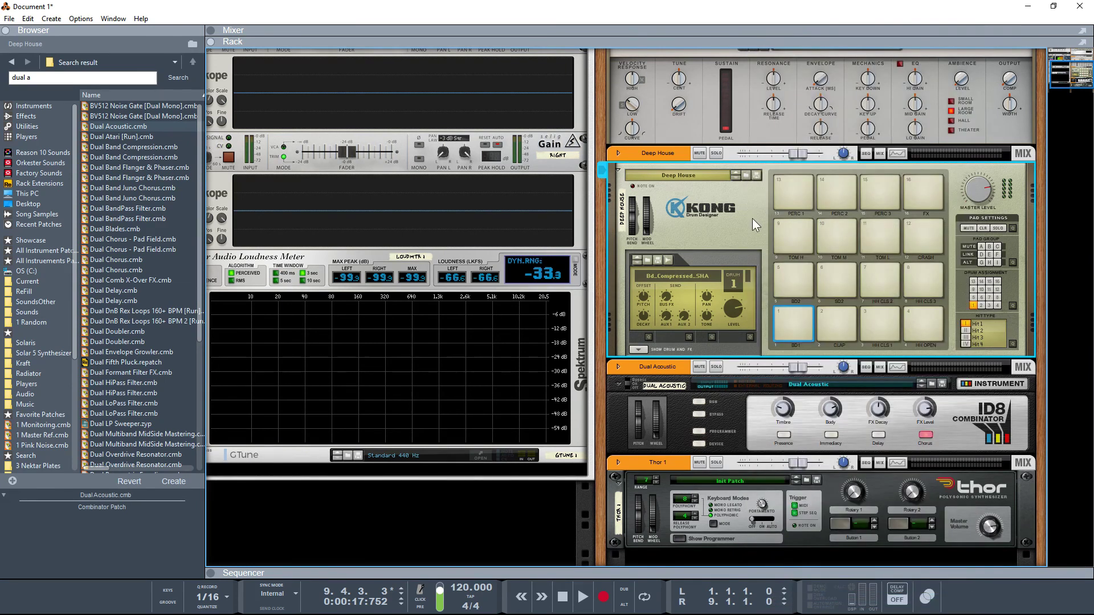
right_click(751, 117)
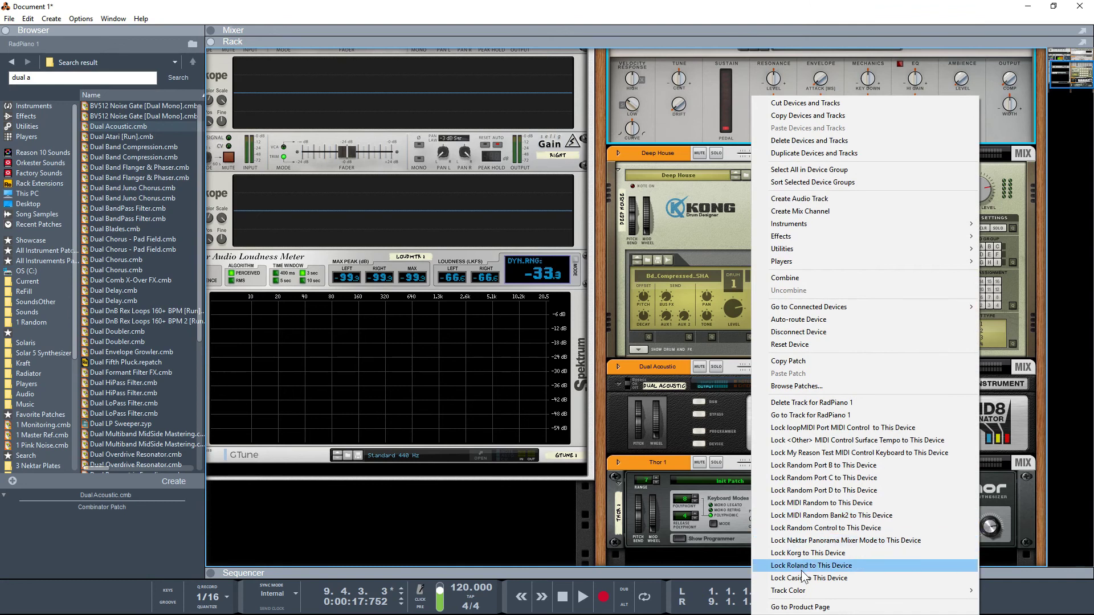
click(807, 557)
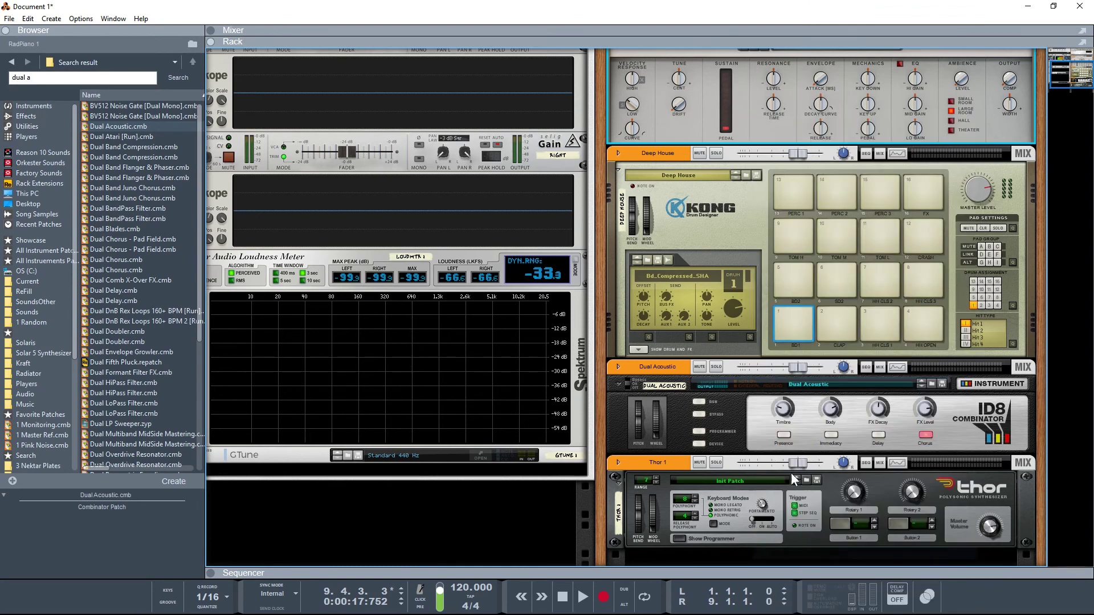
Lock a keyboard surface to Dual Acoustic and bring up the Thor 1 device menu.
right_click(738, 406)
click(798, 593)
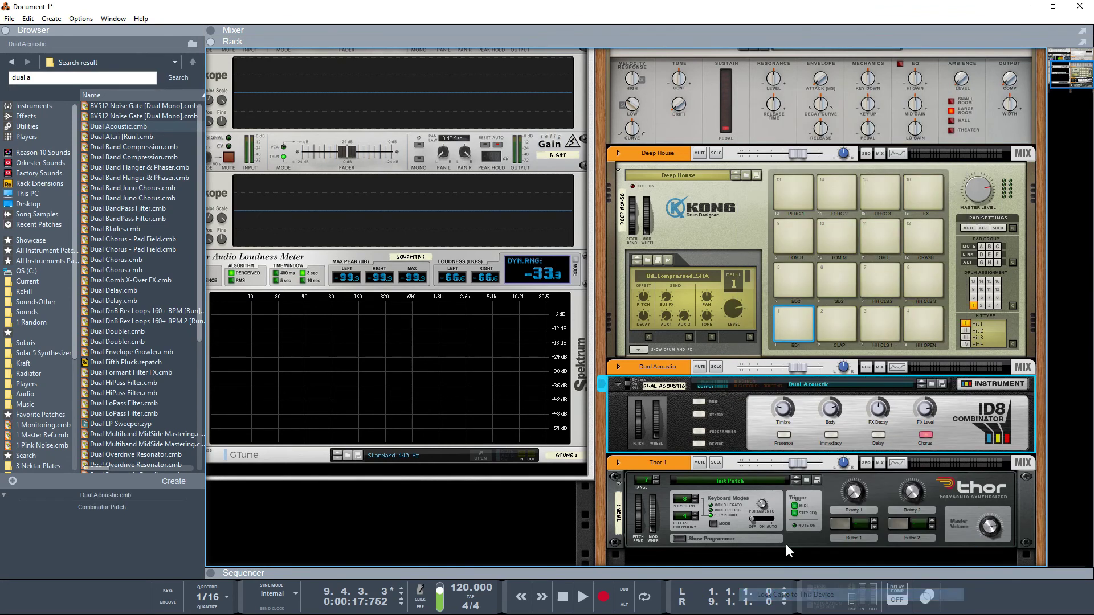
click(611, 488)
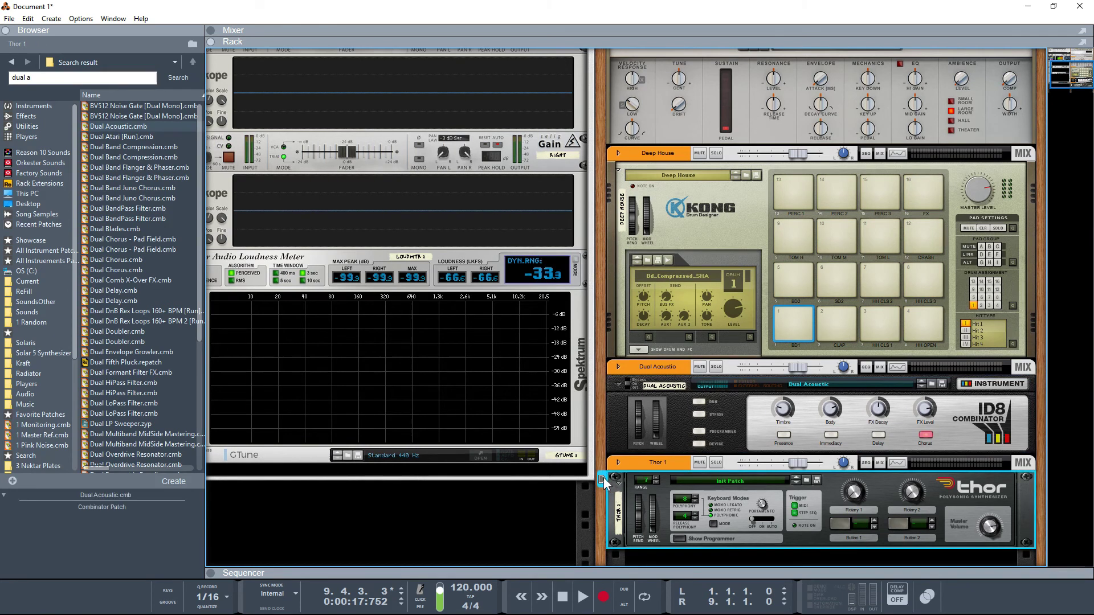
right_click(829, 491)
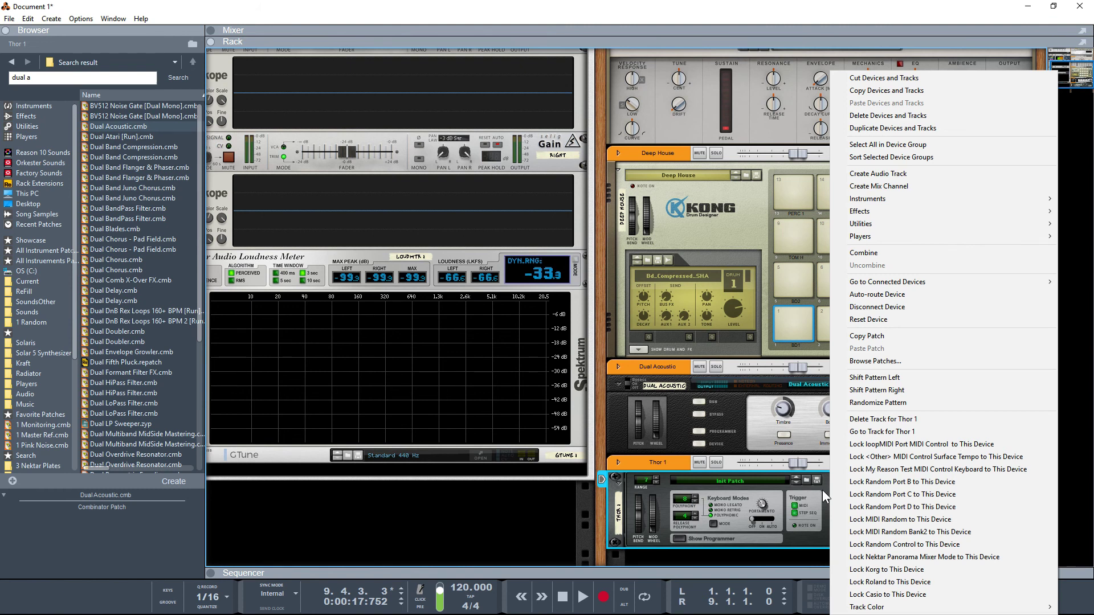
Dismiss the Thor 1 menu without locking it, then switch to MIDI-OX.
key(Escape)
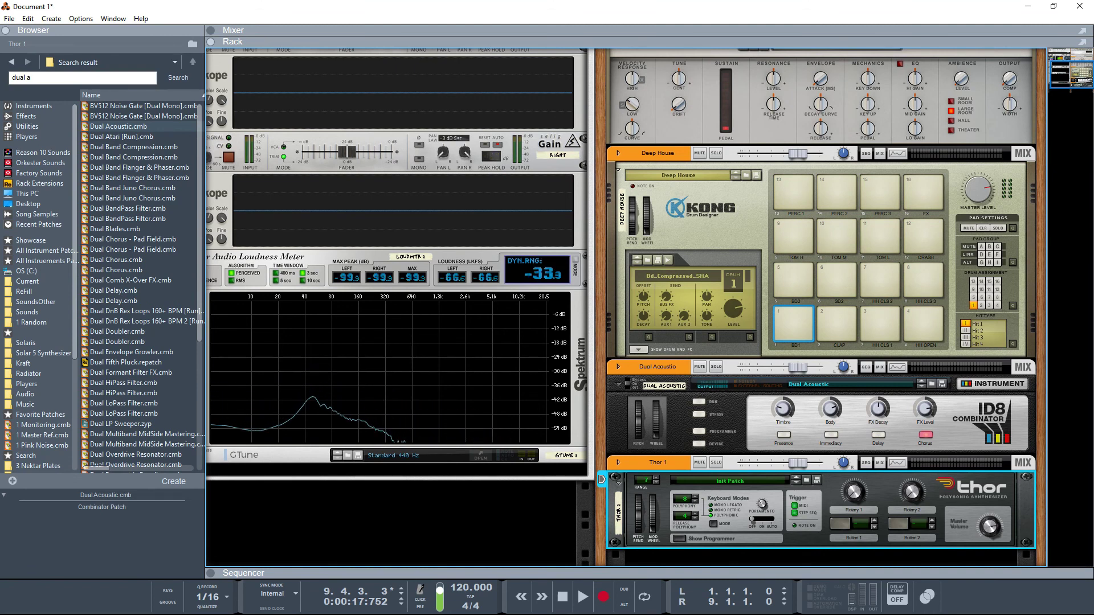
key(alt+Tab)
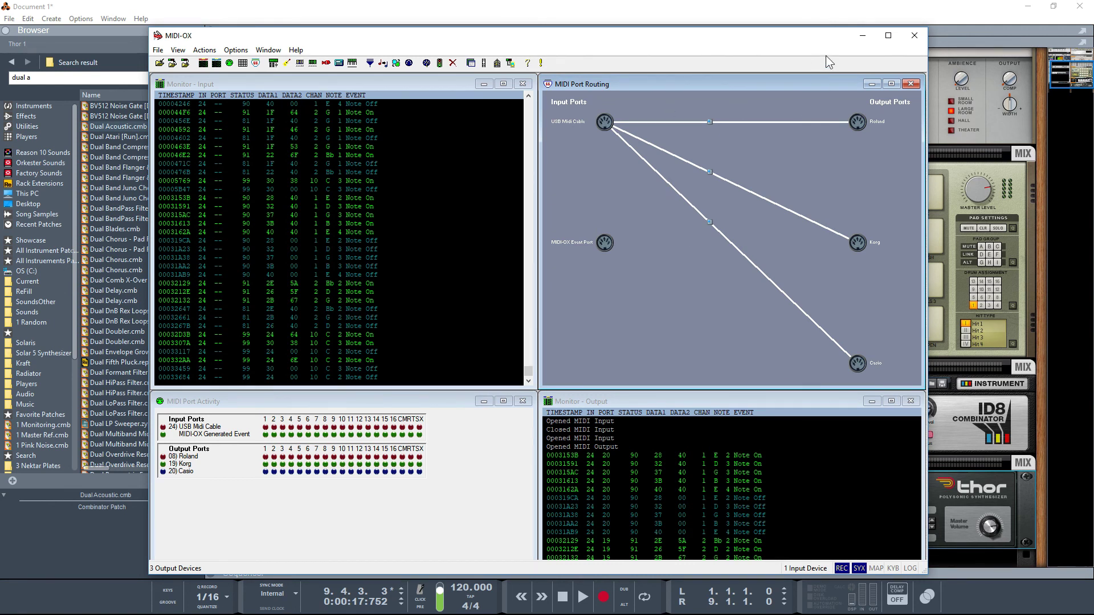
Minimize MIDI-OX to show the Reason rack with Deep House, Dual Acoustic and Thor 1.
click(861, 36)
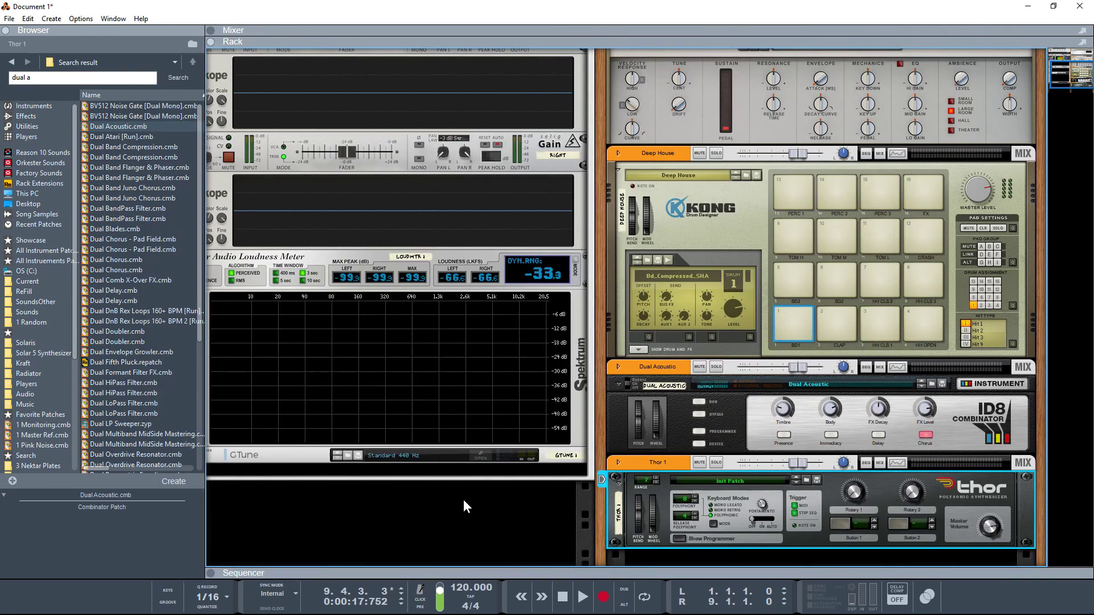